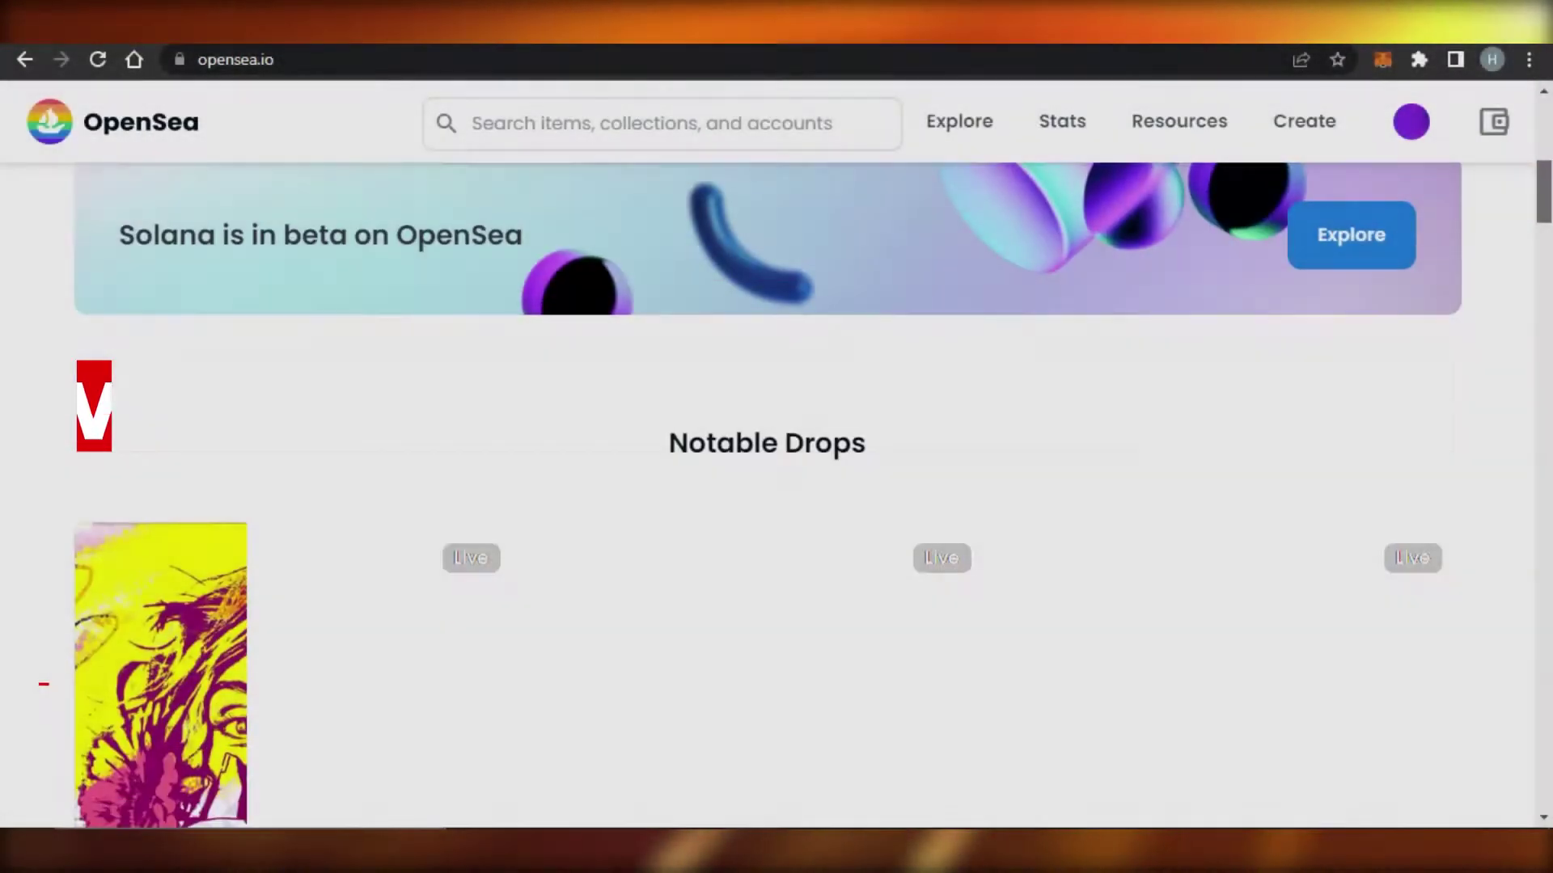
Pin the Phantom wallet extension to the browser toolbar and dismiss its unlock prompt
scroll(777, 485, down, 10)
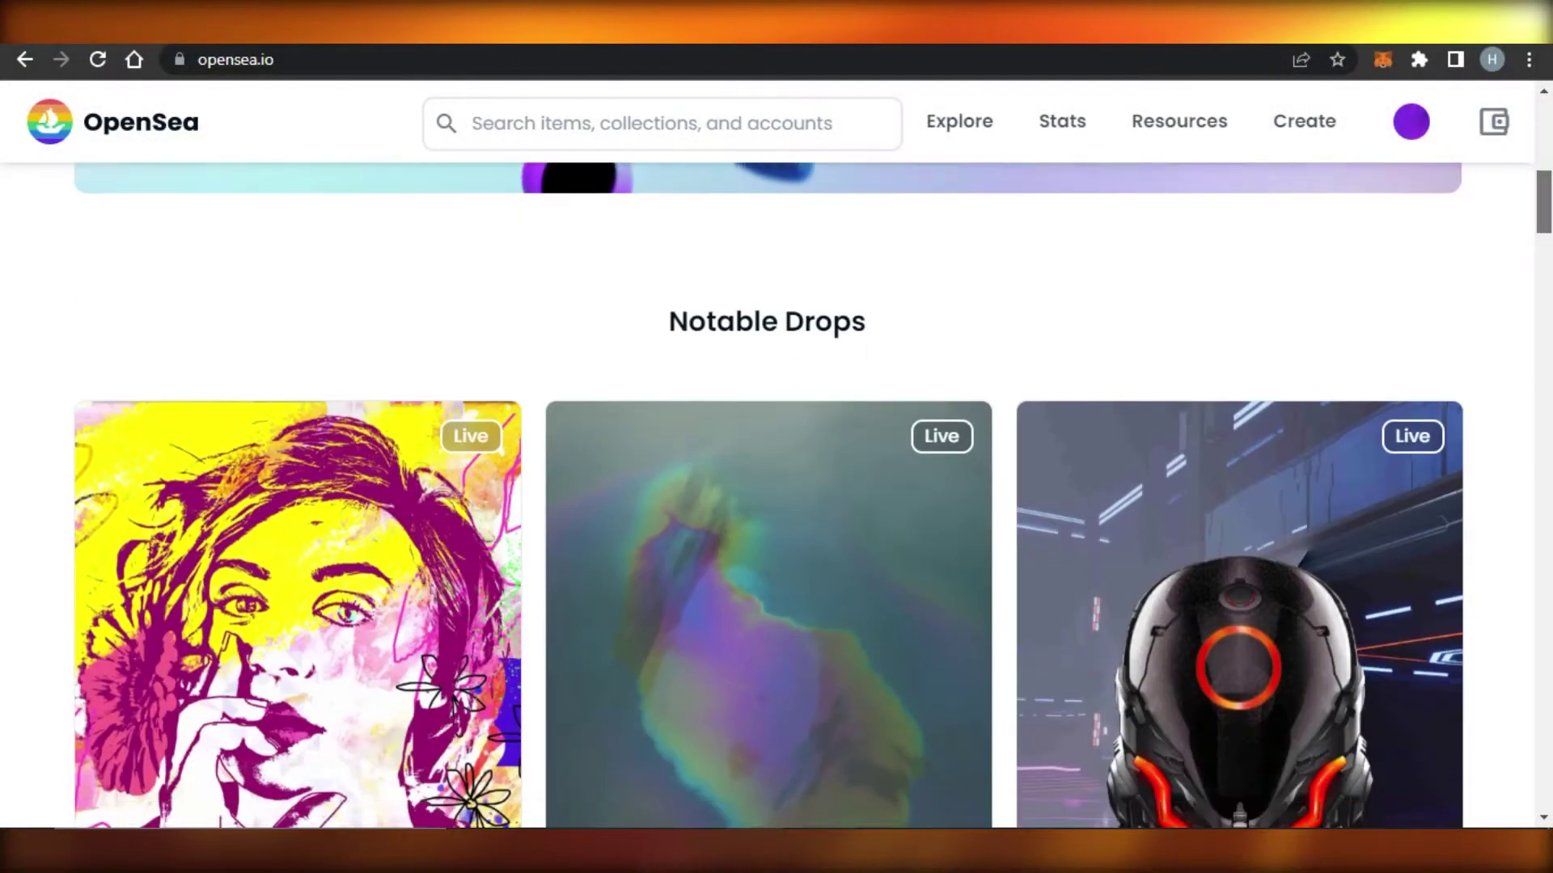
scroll(777, 485, down, 12)
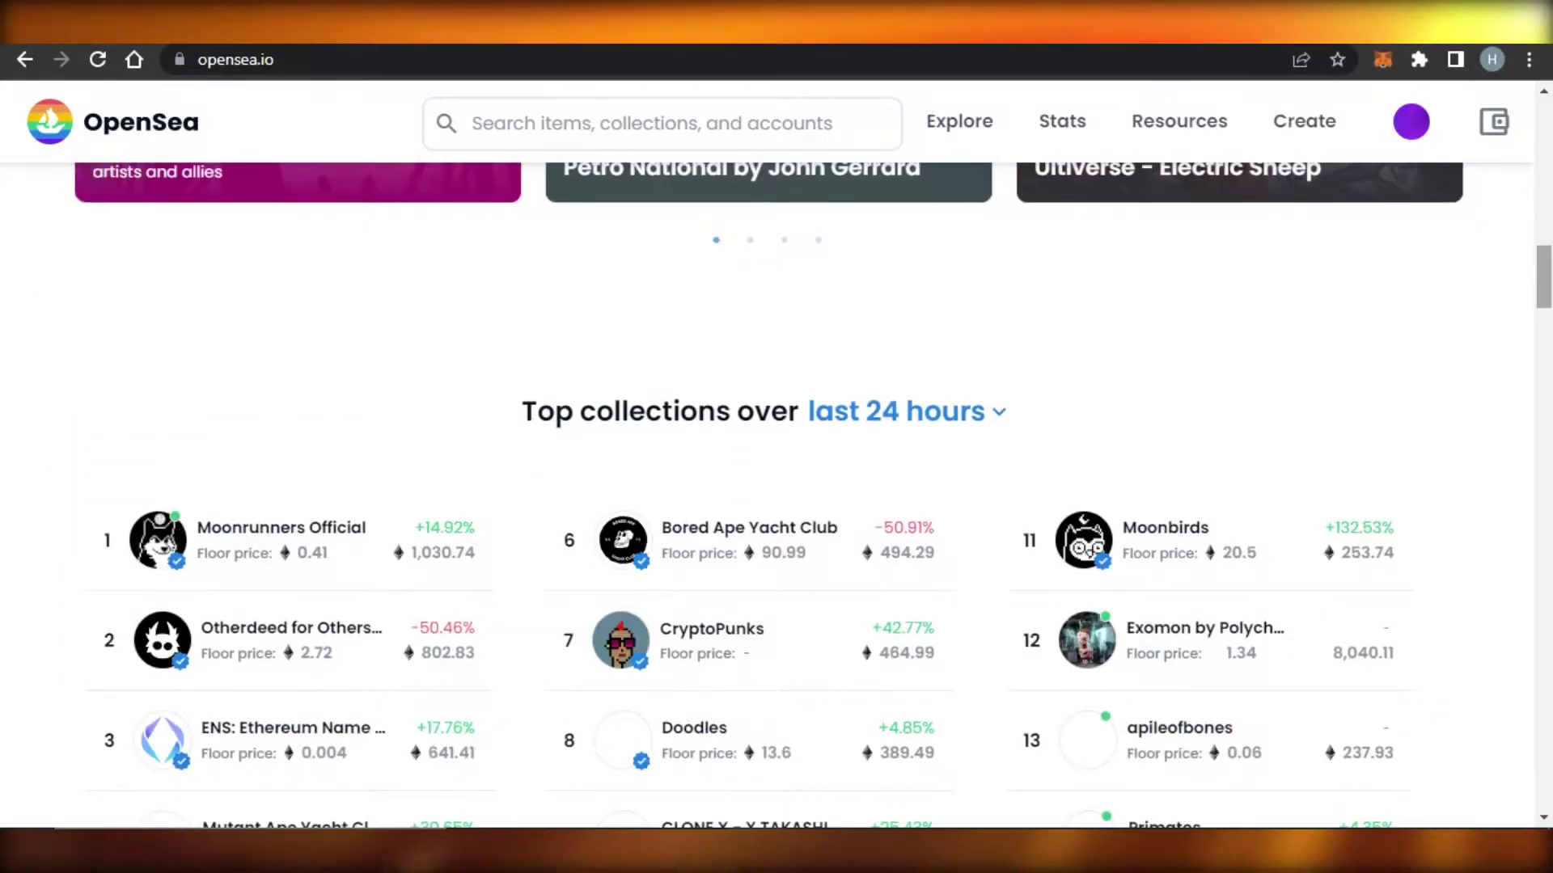
scroll(776, 485, up, 20)
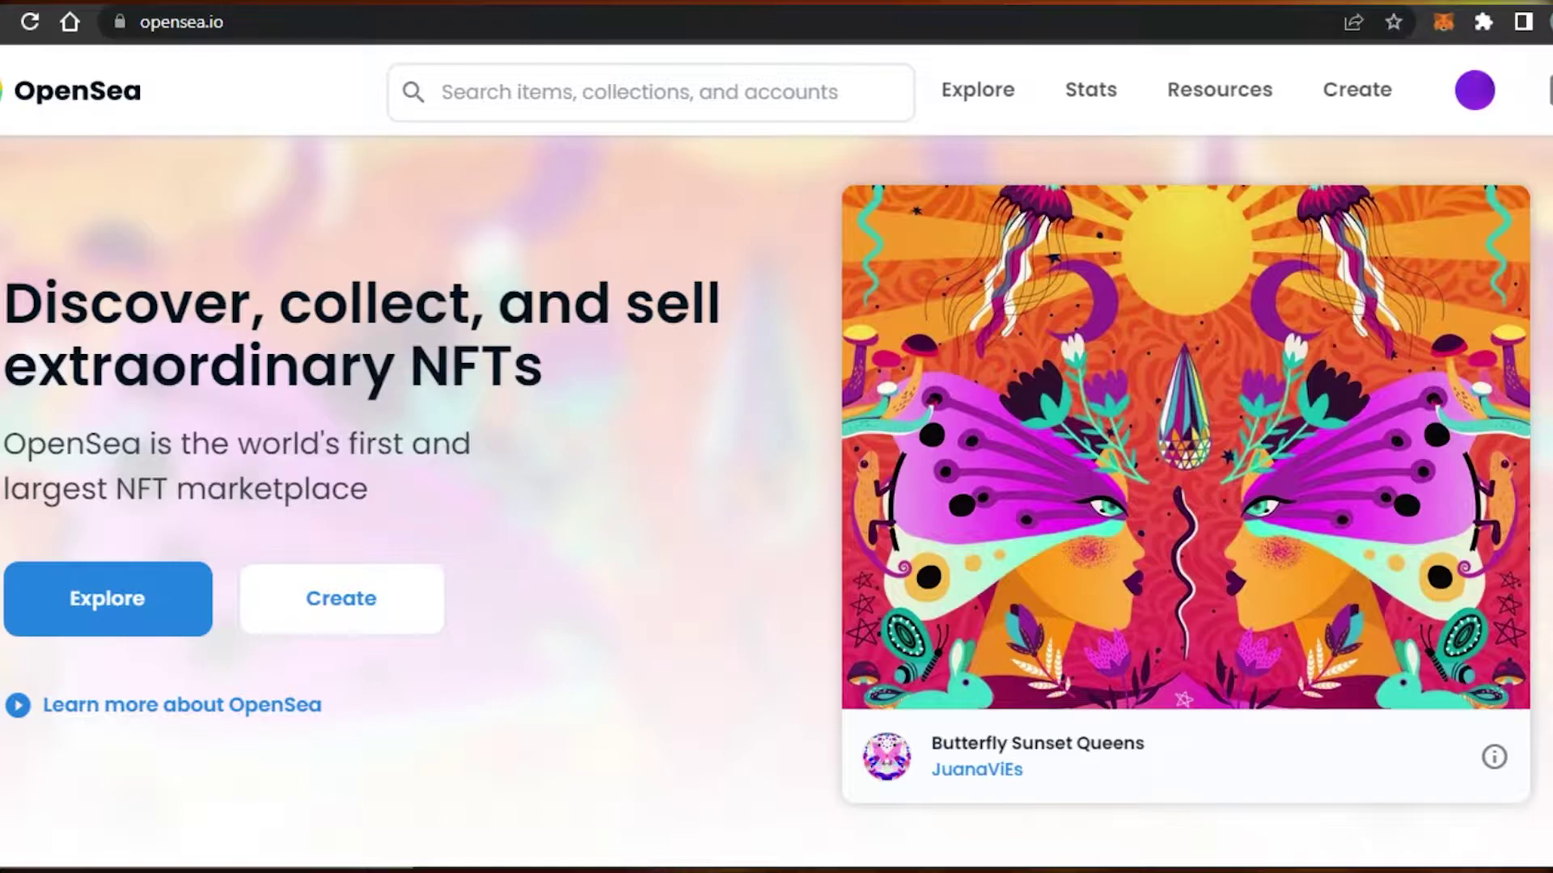
scroll(776, 501, down, 20)
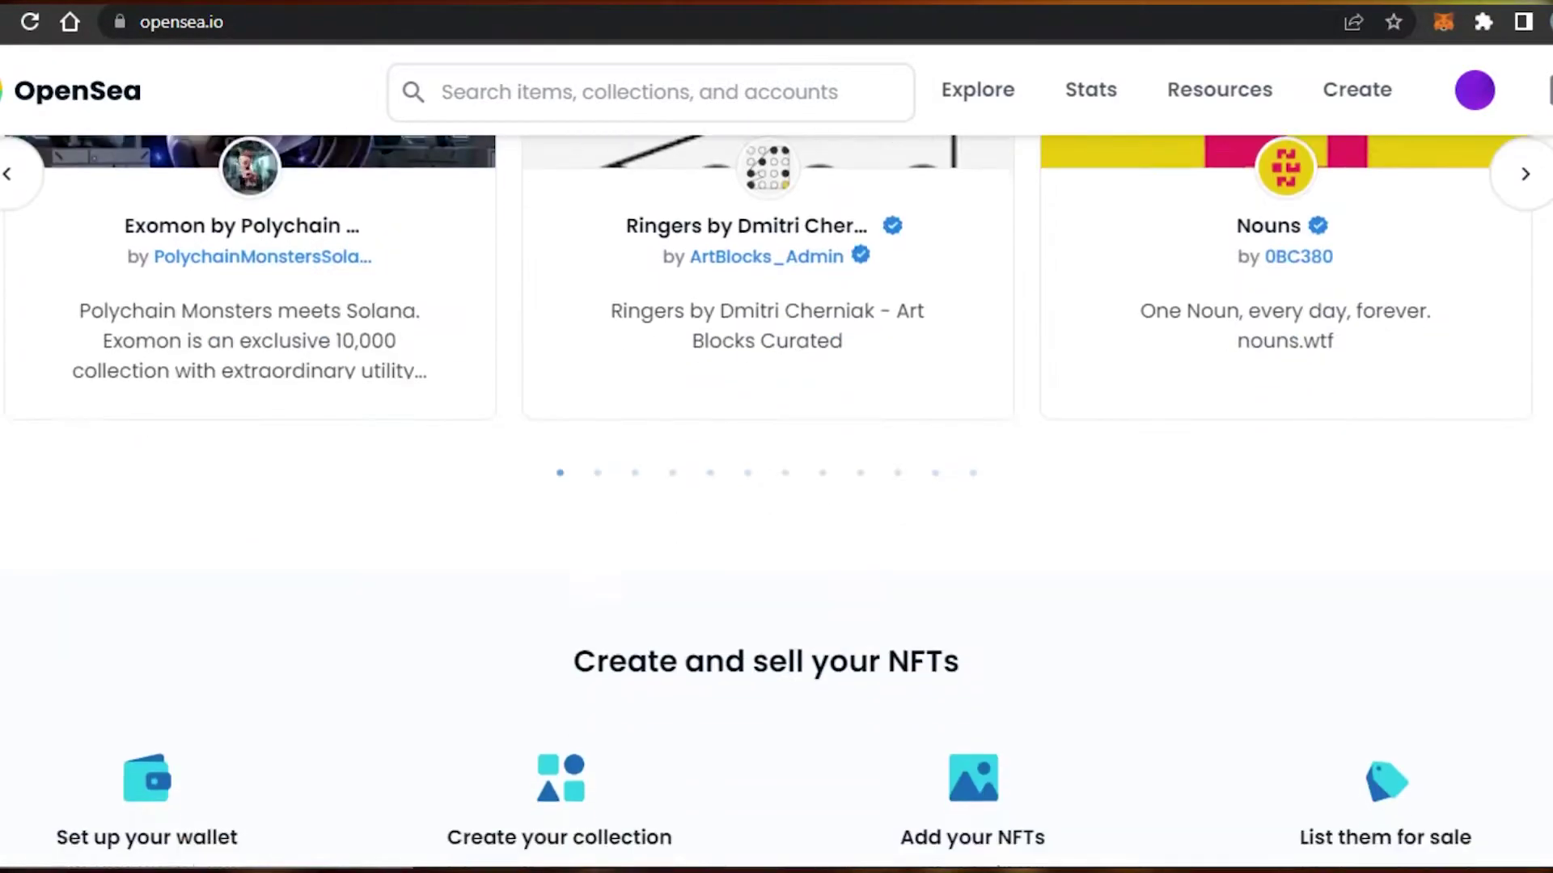
scroll(776, 501, down, 10)
scroll(776, 501, up, 20)
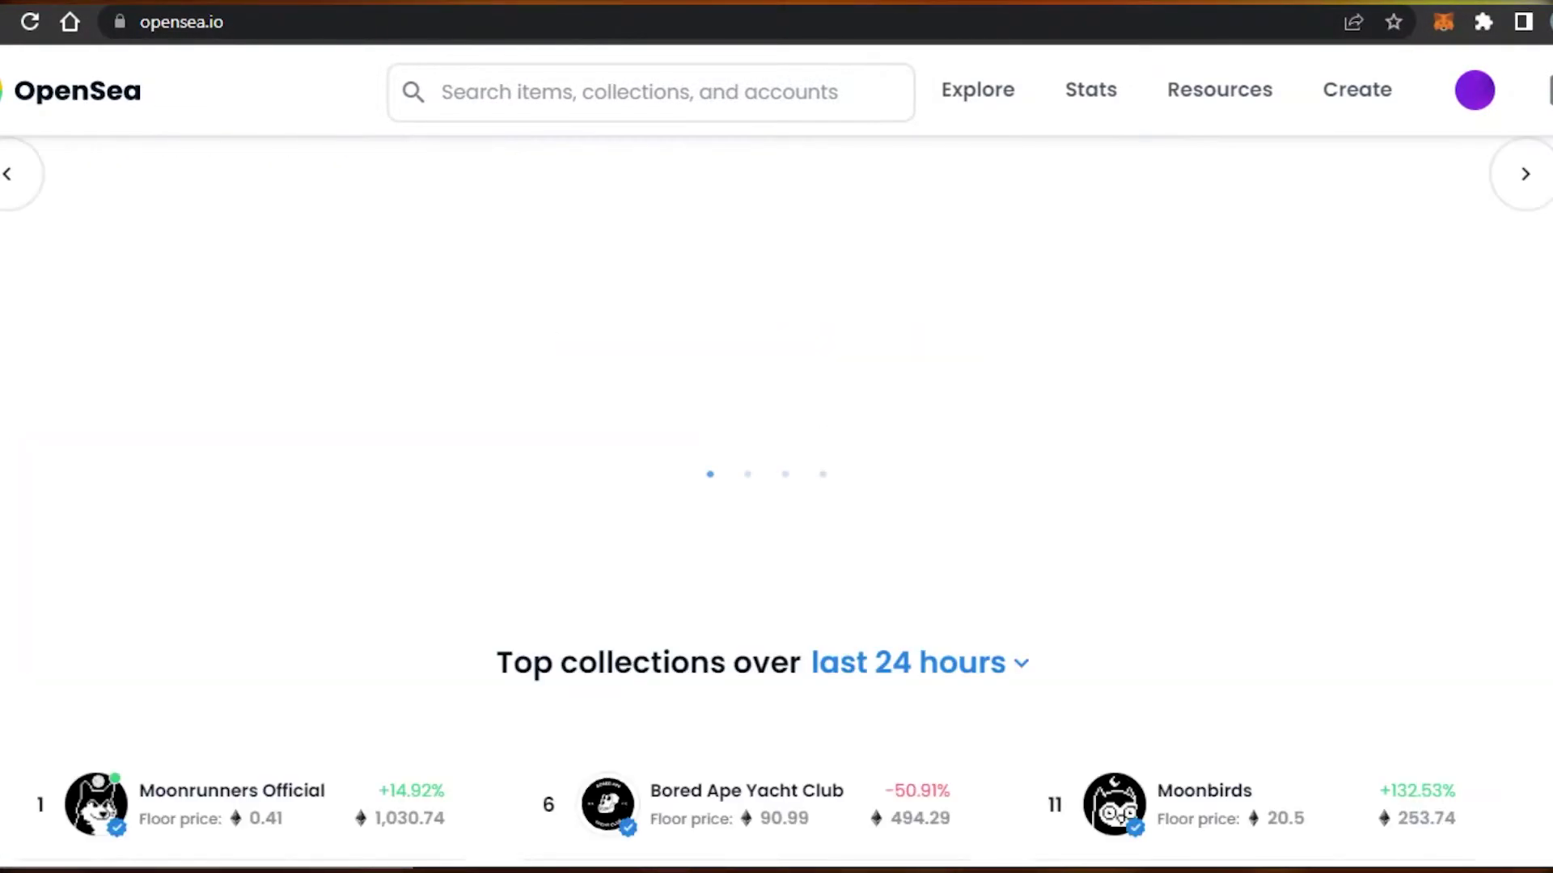
scroll(776, 437, up, 7)
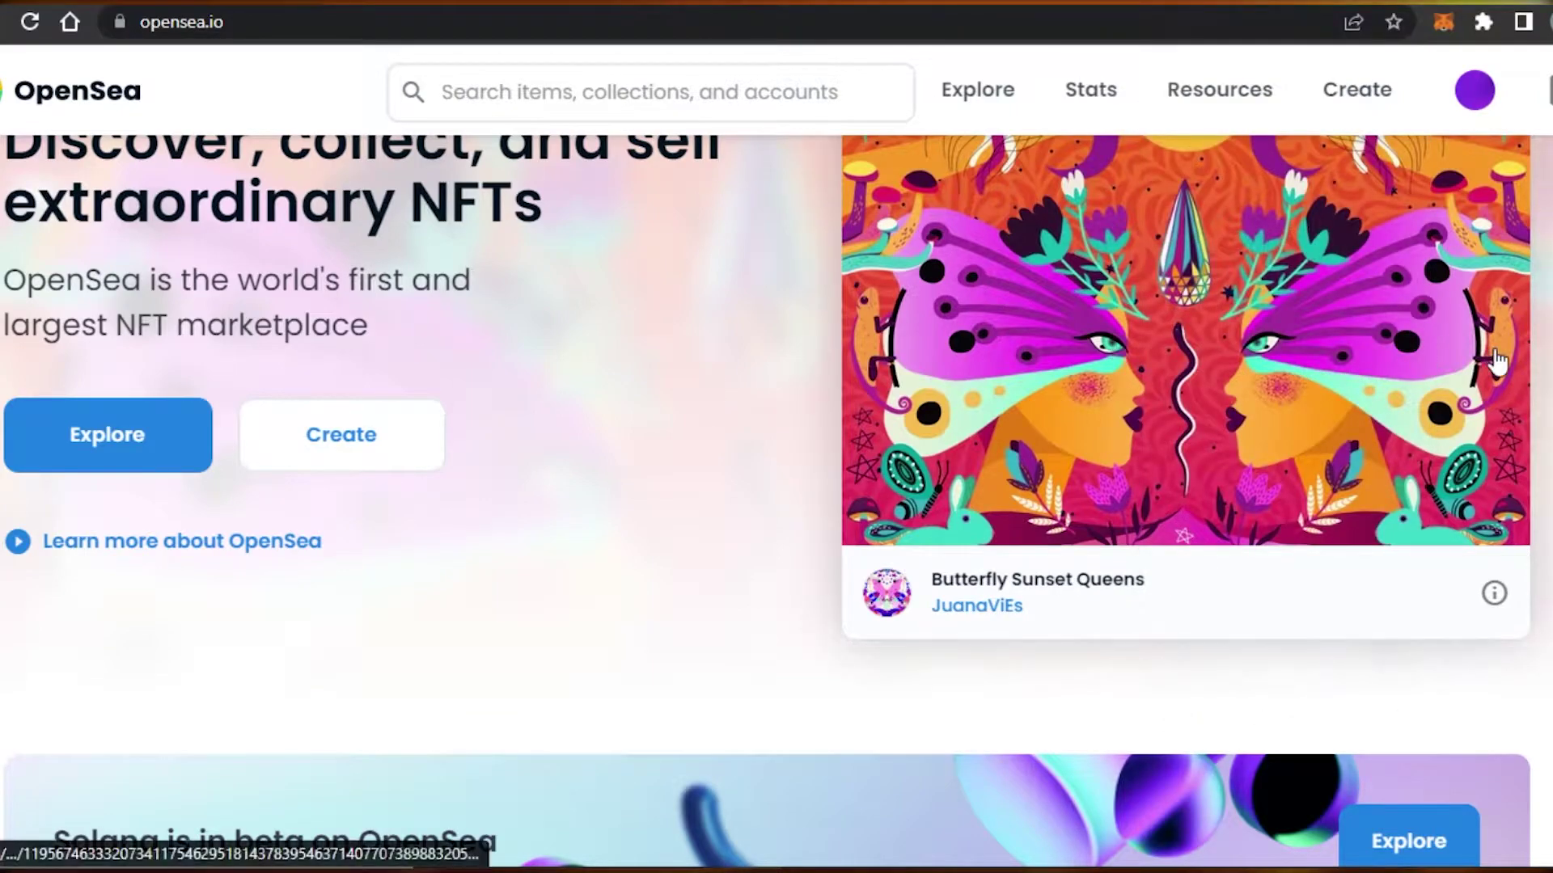
scroll(1496, 360, up, 2)
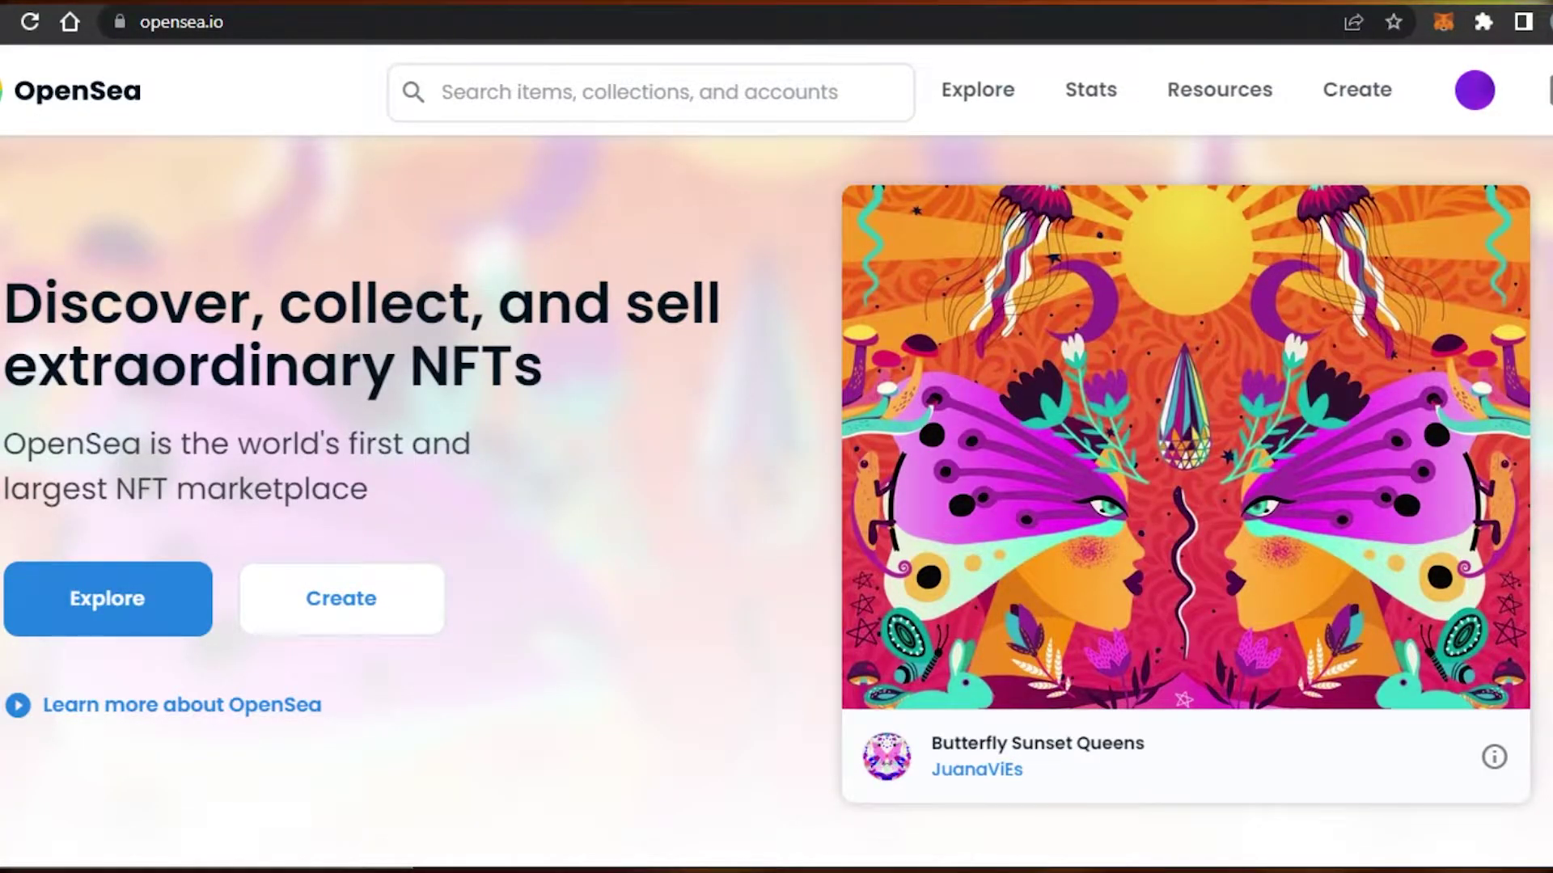
scroll(776, 437, down, 15)
scroll(776, 437, up, 12)
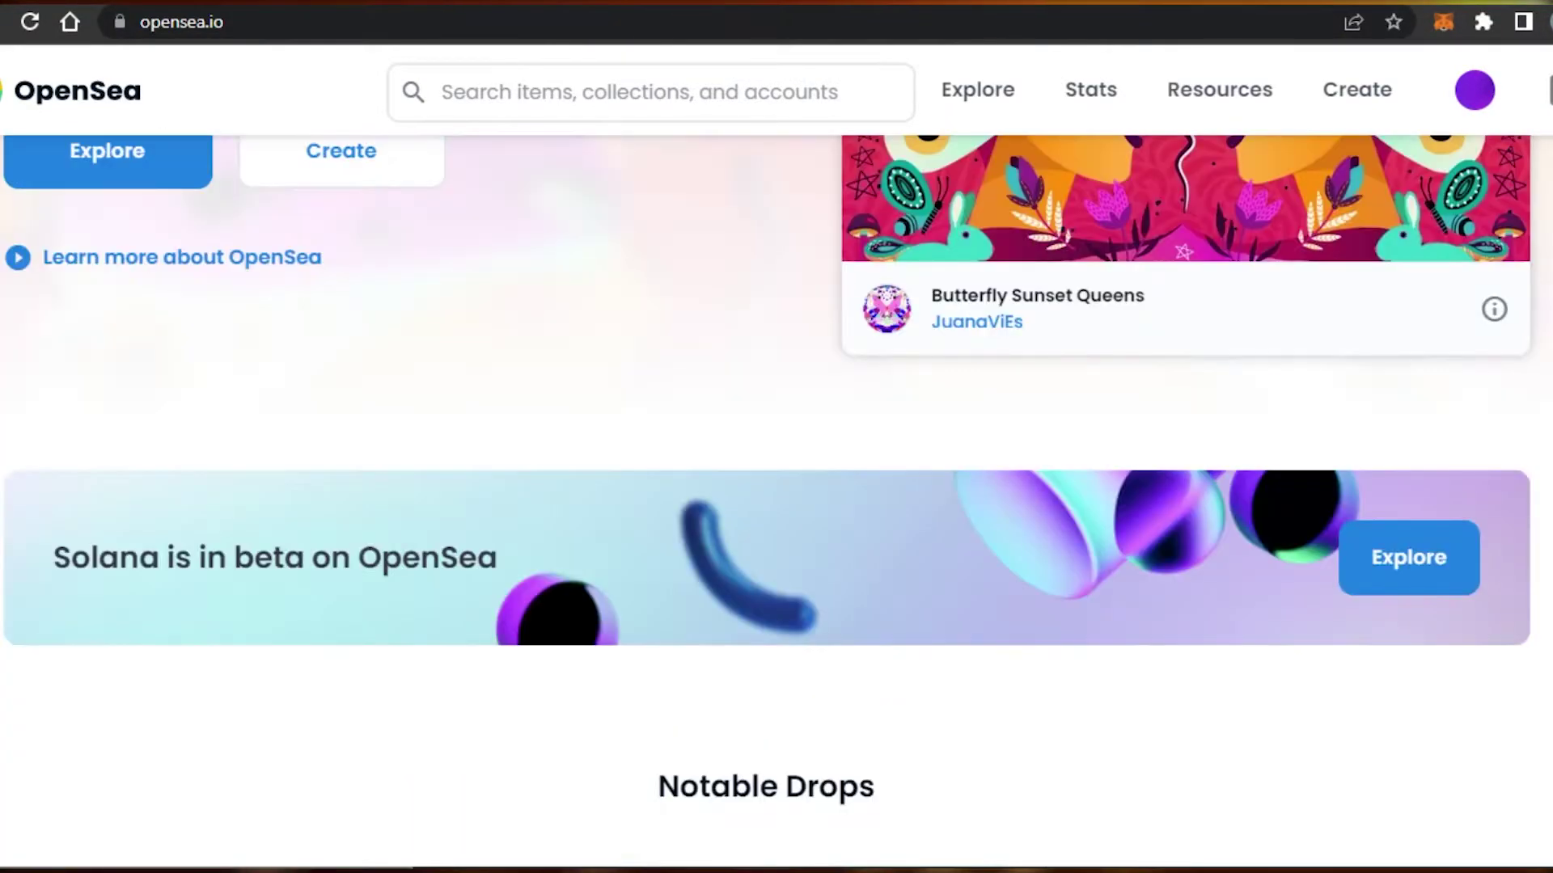
scroll(76, 590, up, 5)
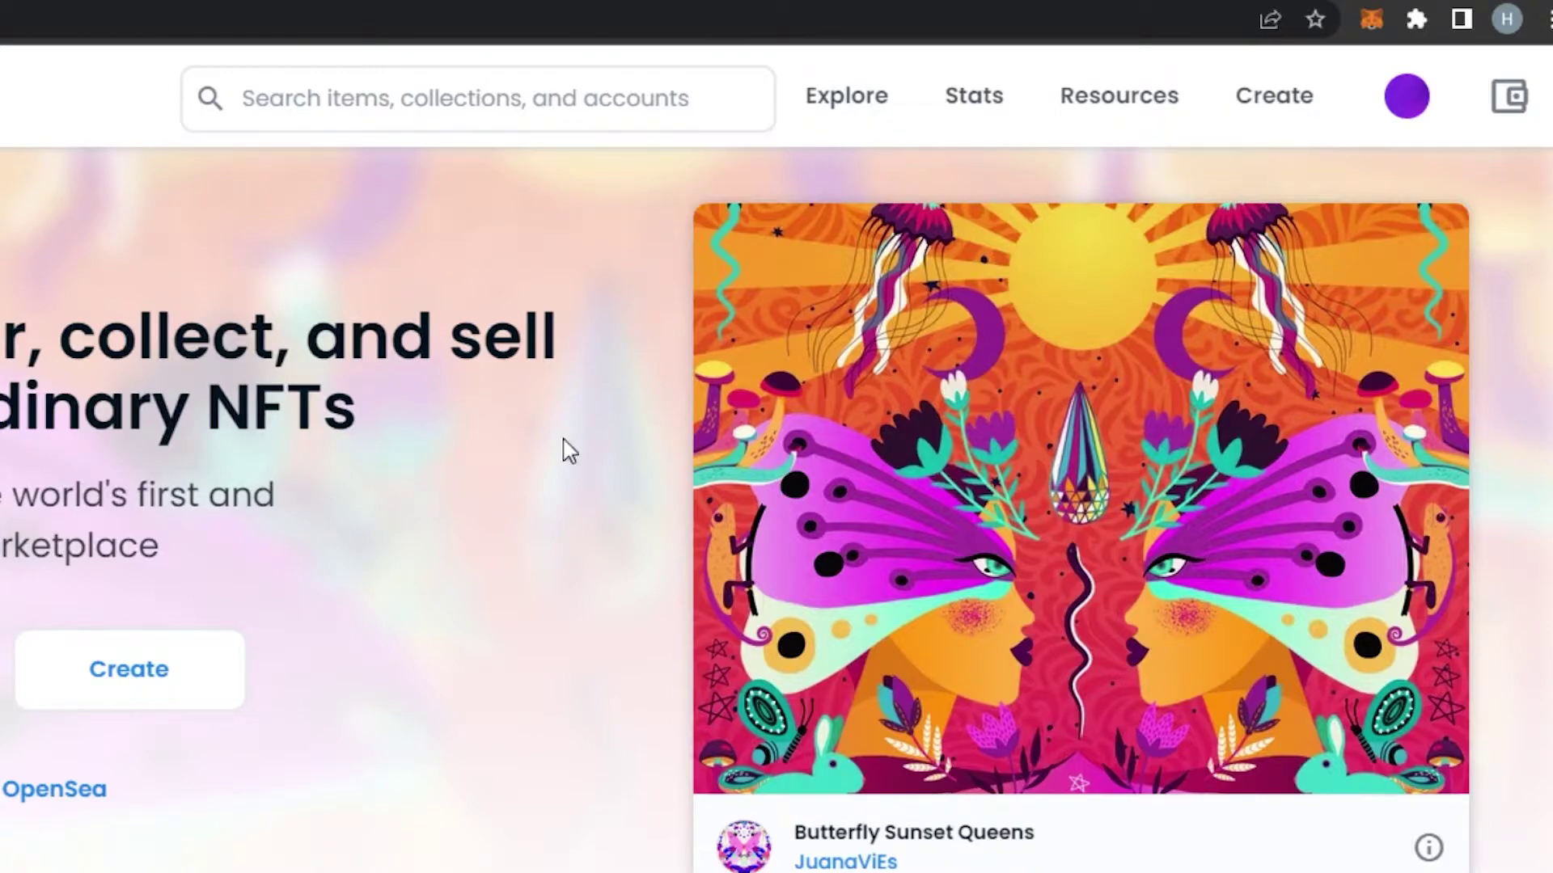
click(1415, 21)
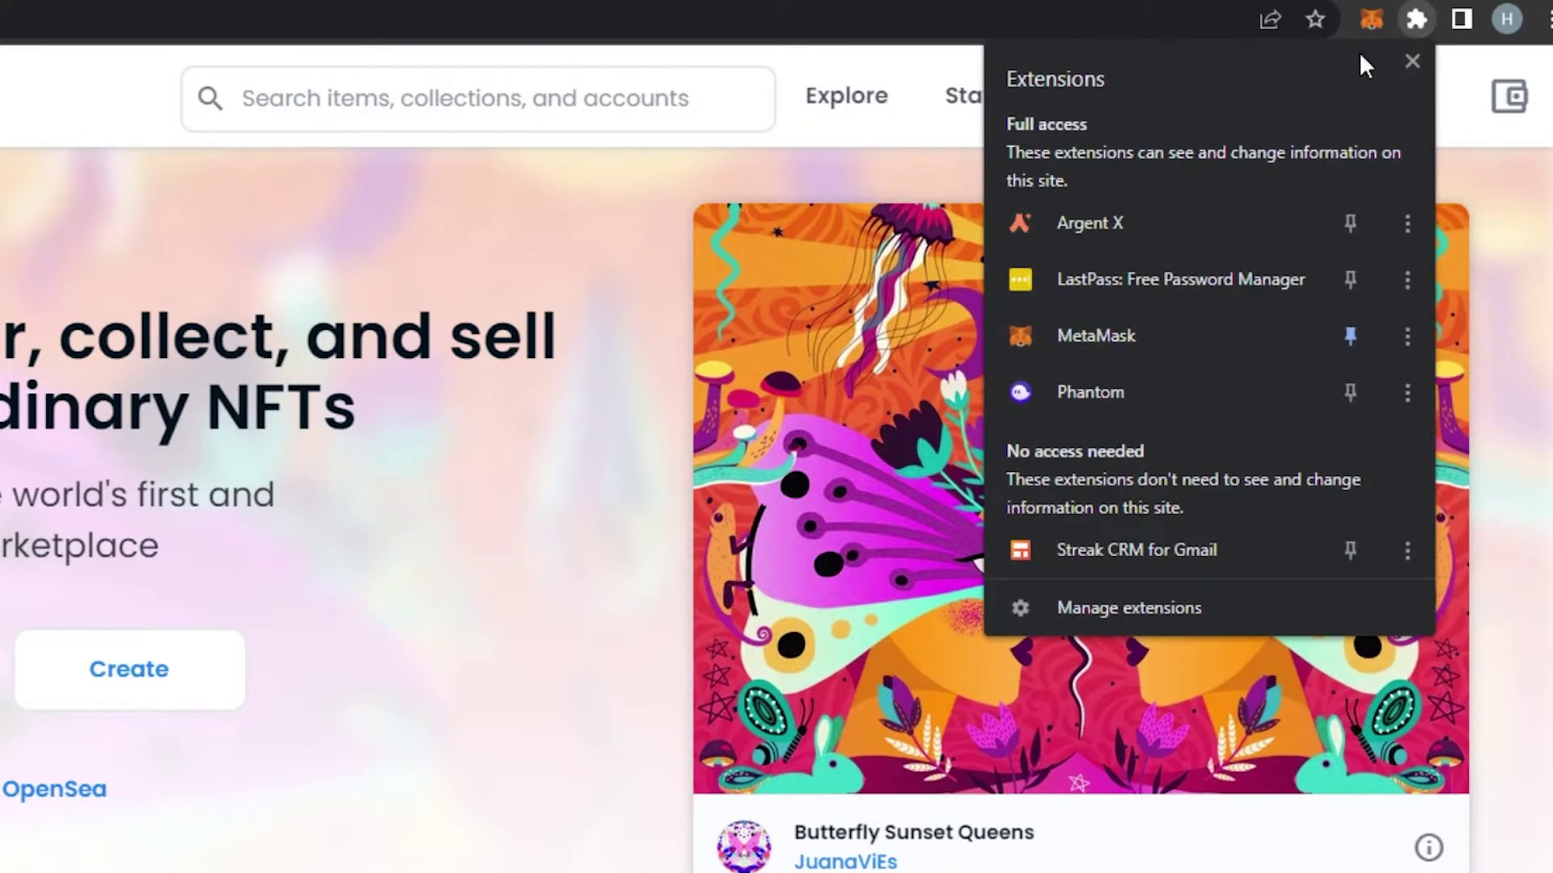
click(1350, 392)
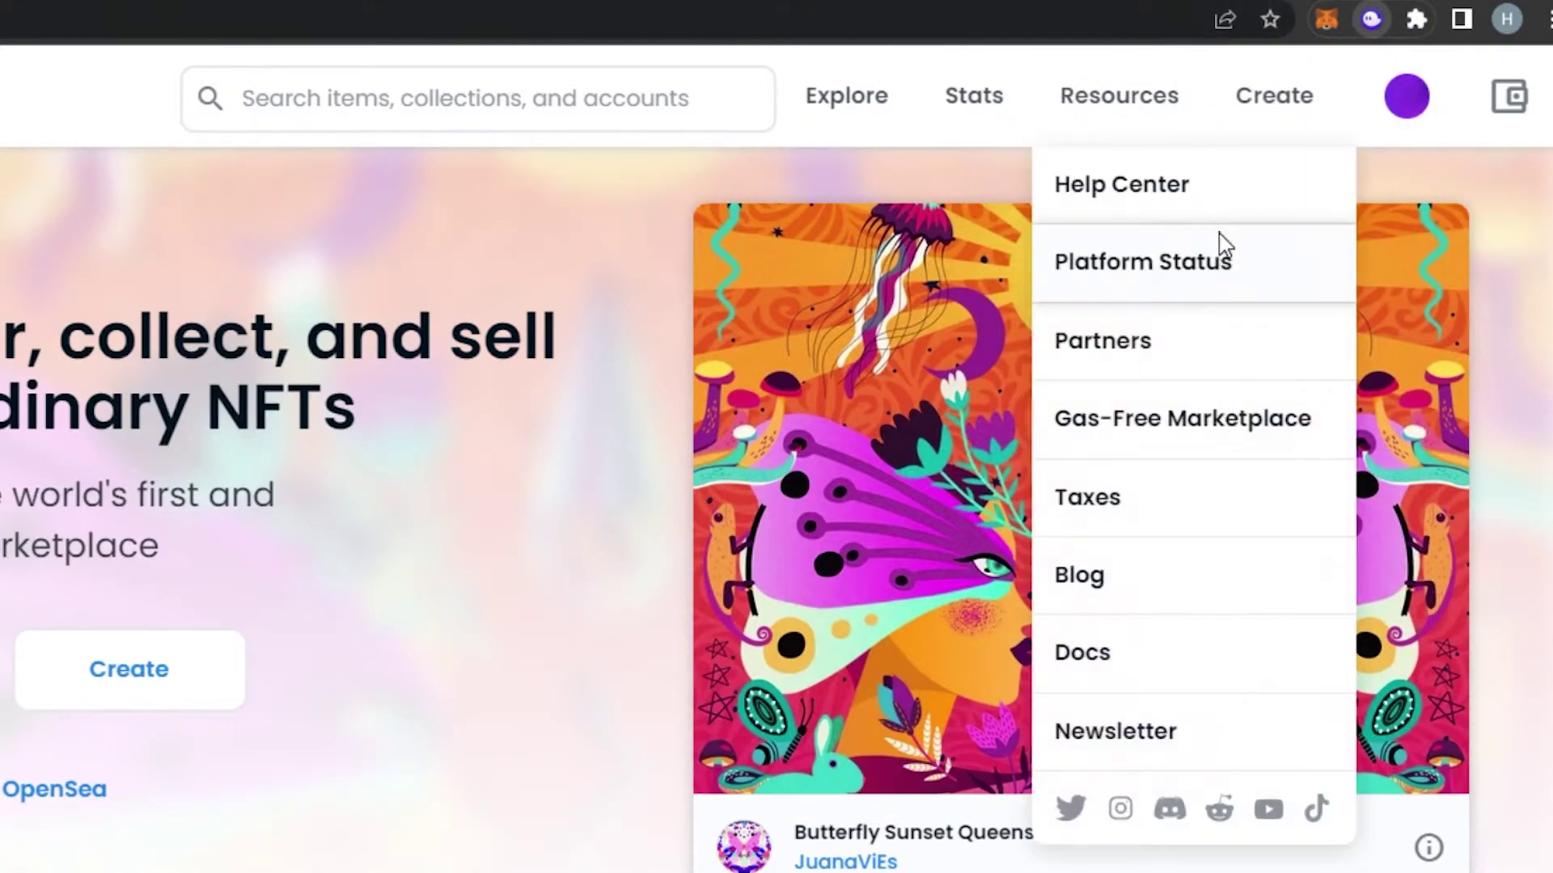
click(1371, 19)
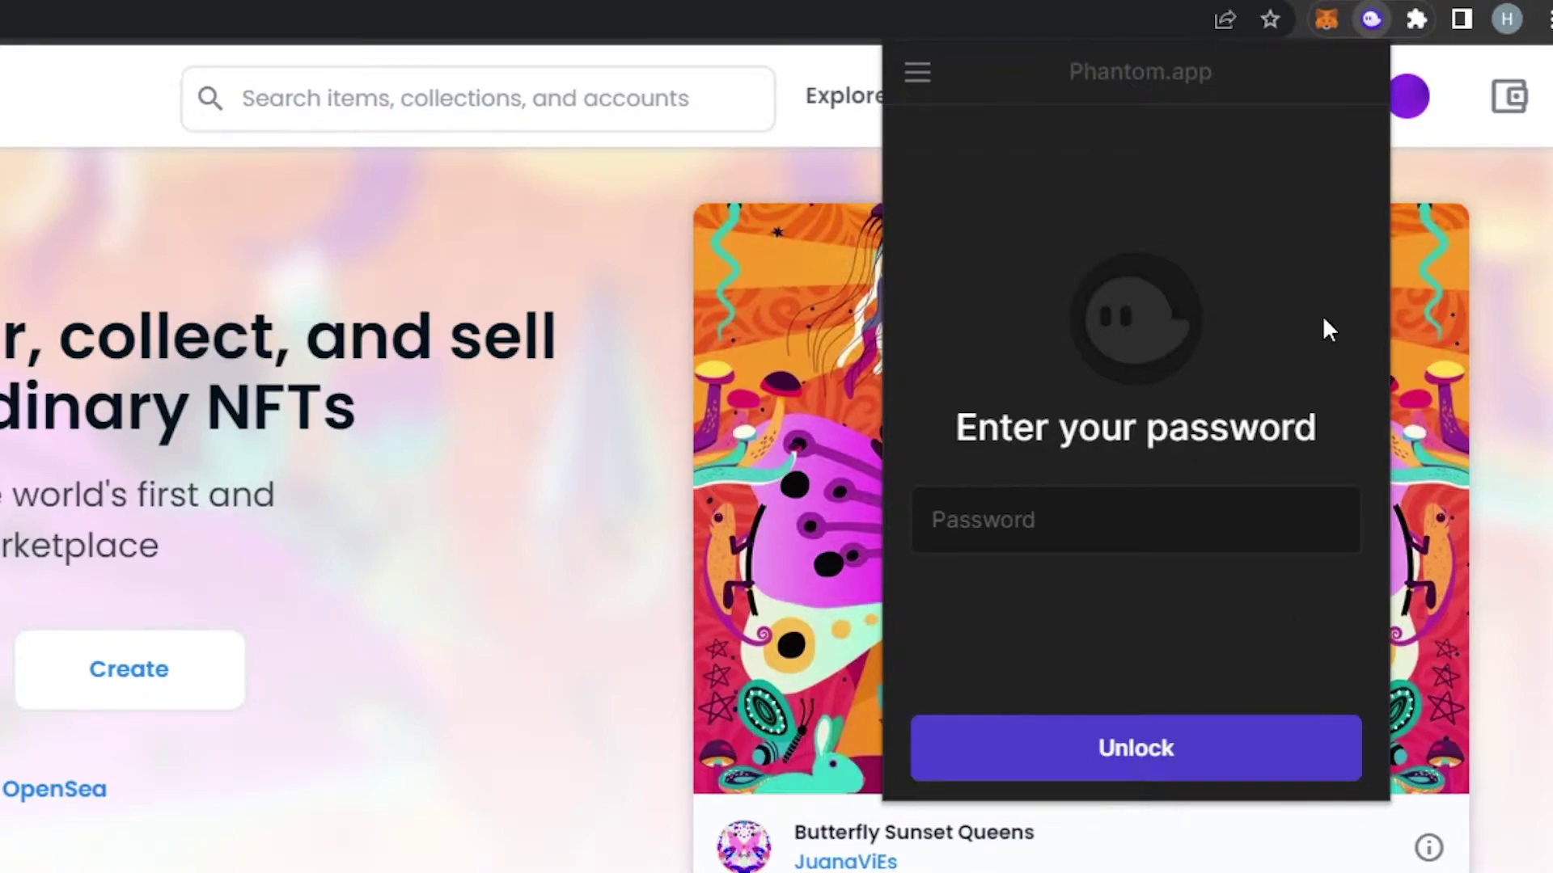
click(614, 682)
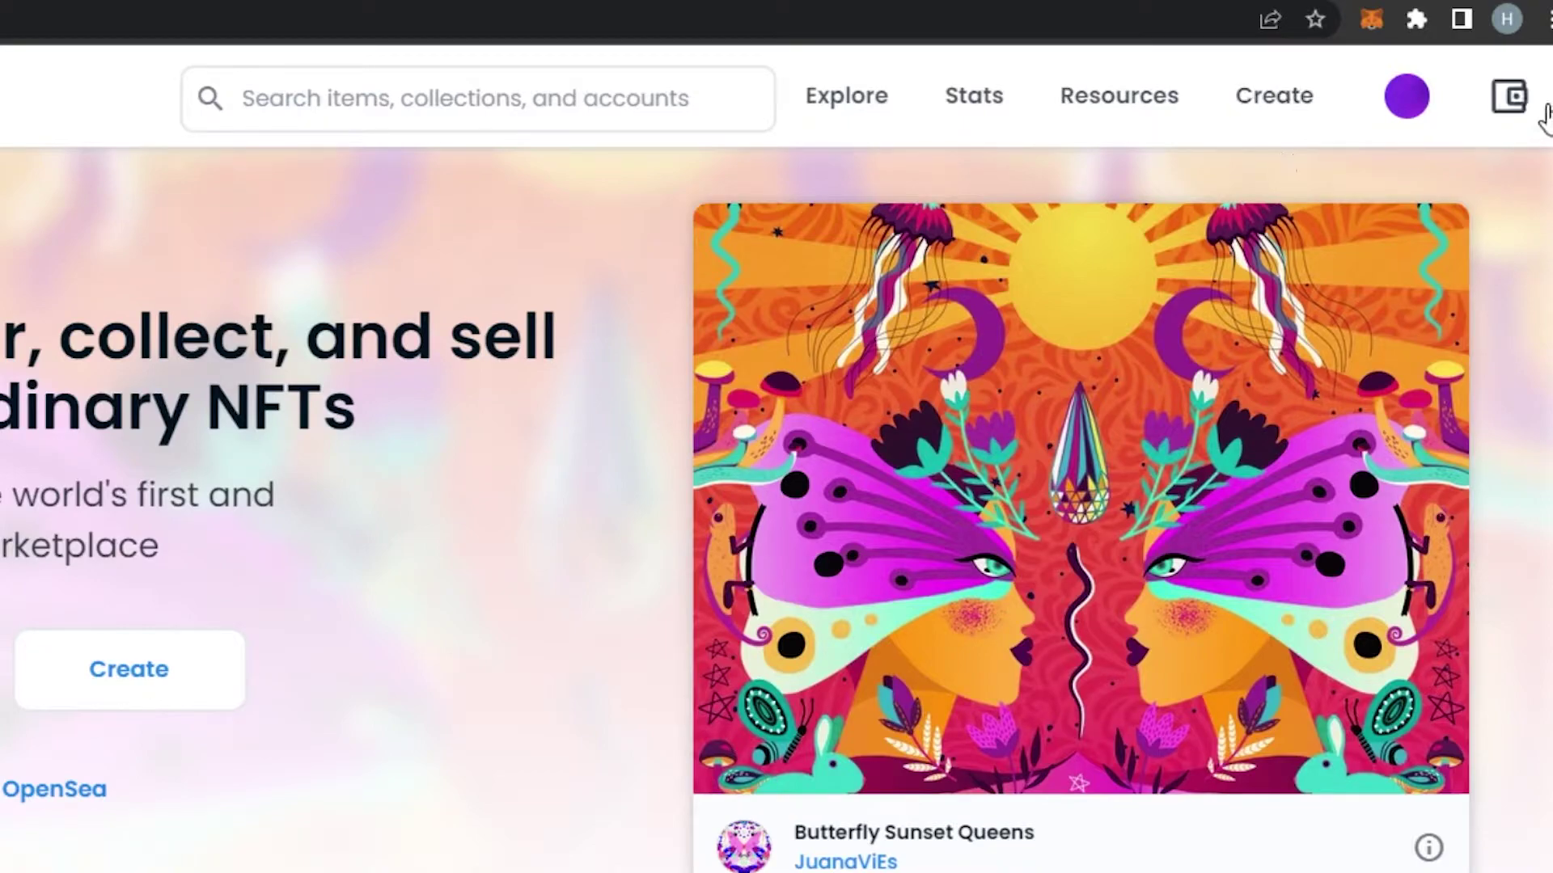
Connect the Phantom wallet to OpenSea from My wallets
click(1509, 97)
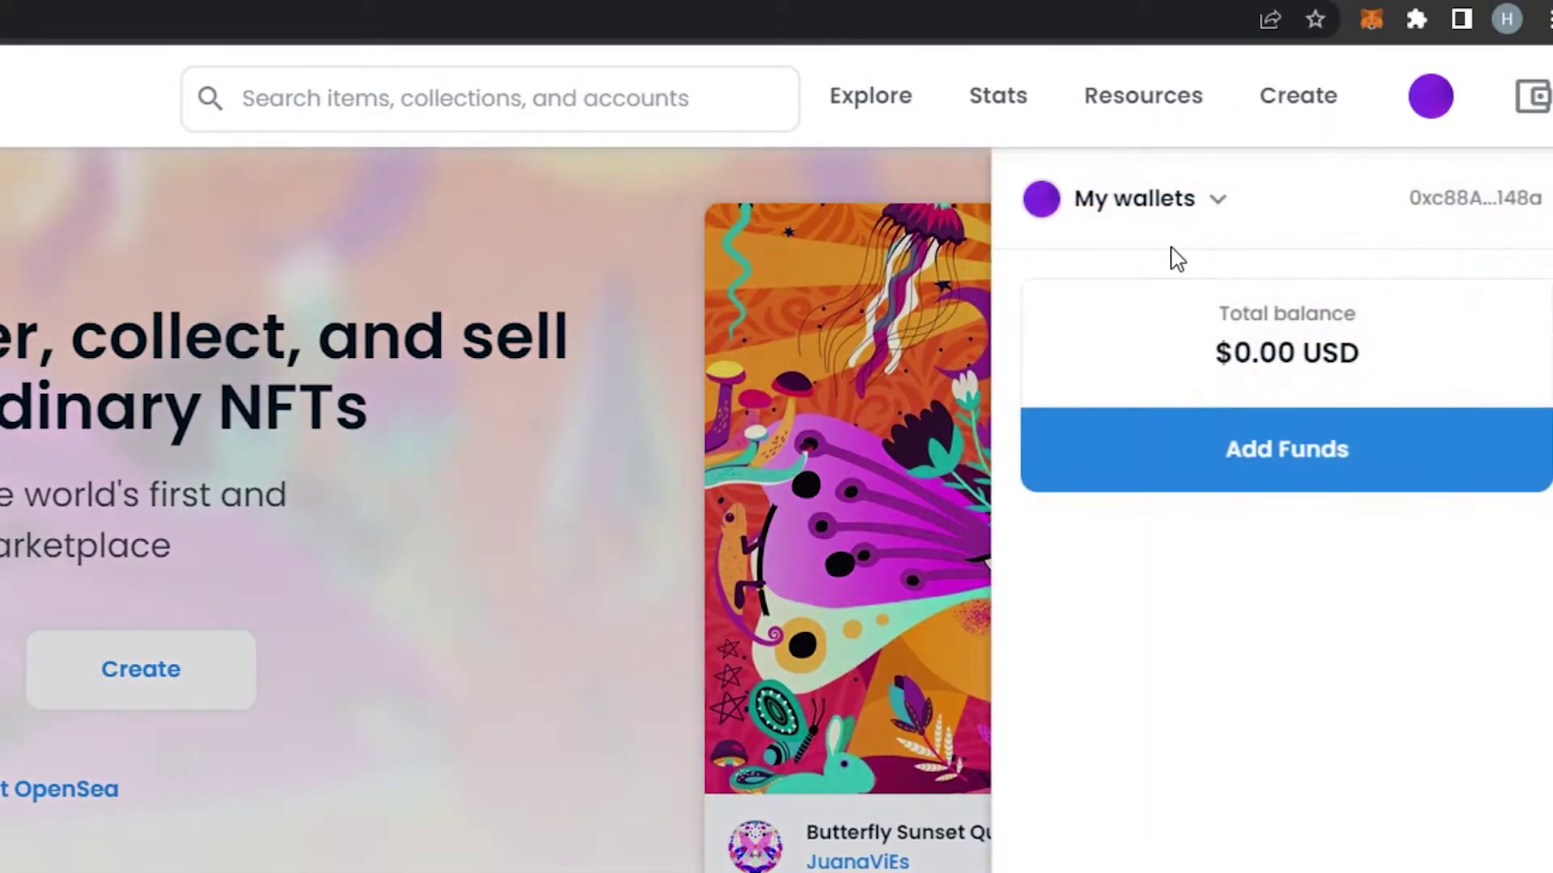
click(1181, 202)
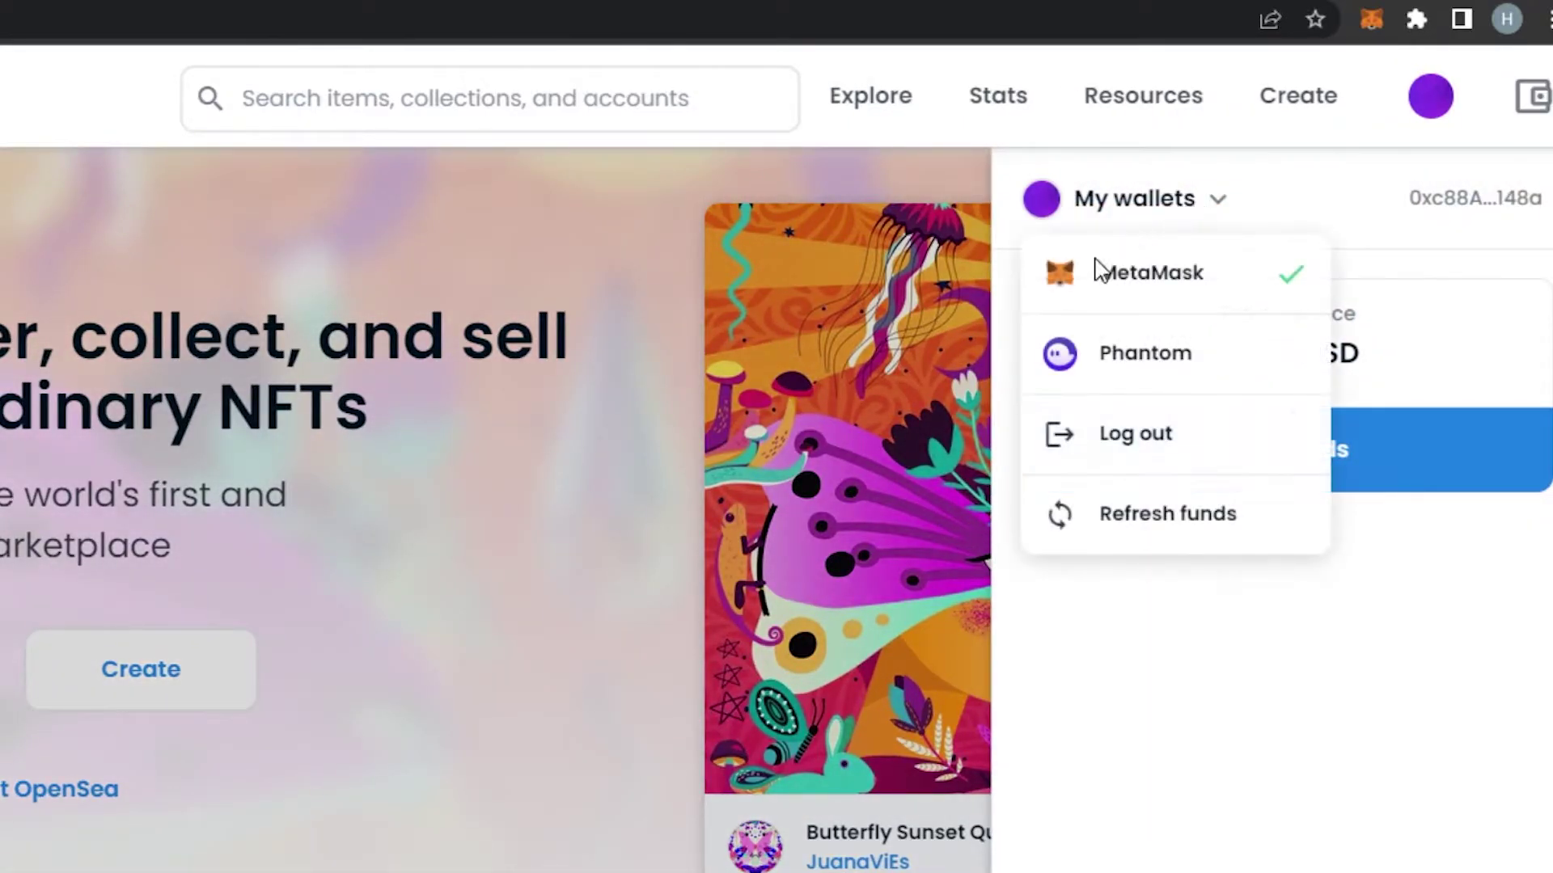
click(1097, 355)
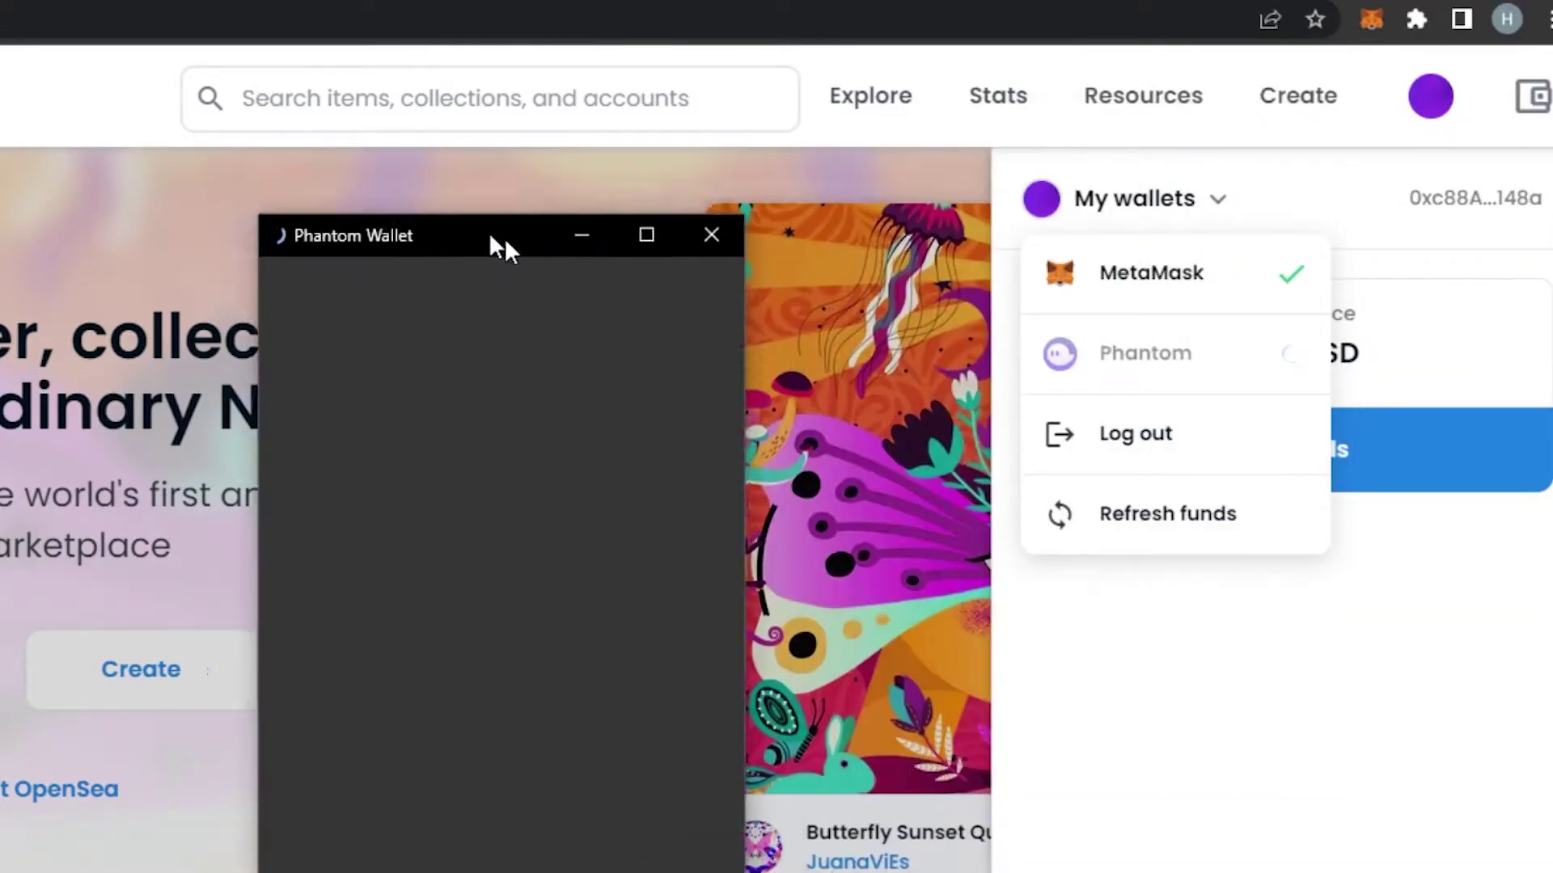
drag(503, 242, 551, 123)
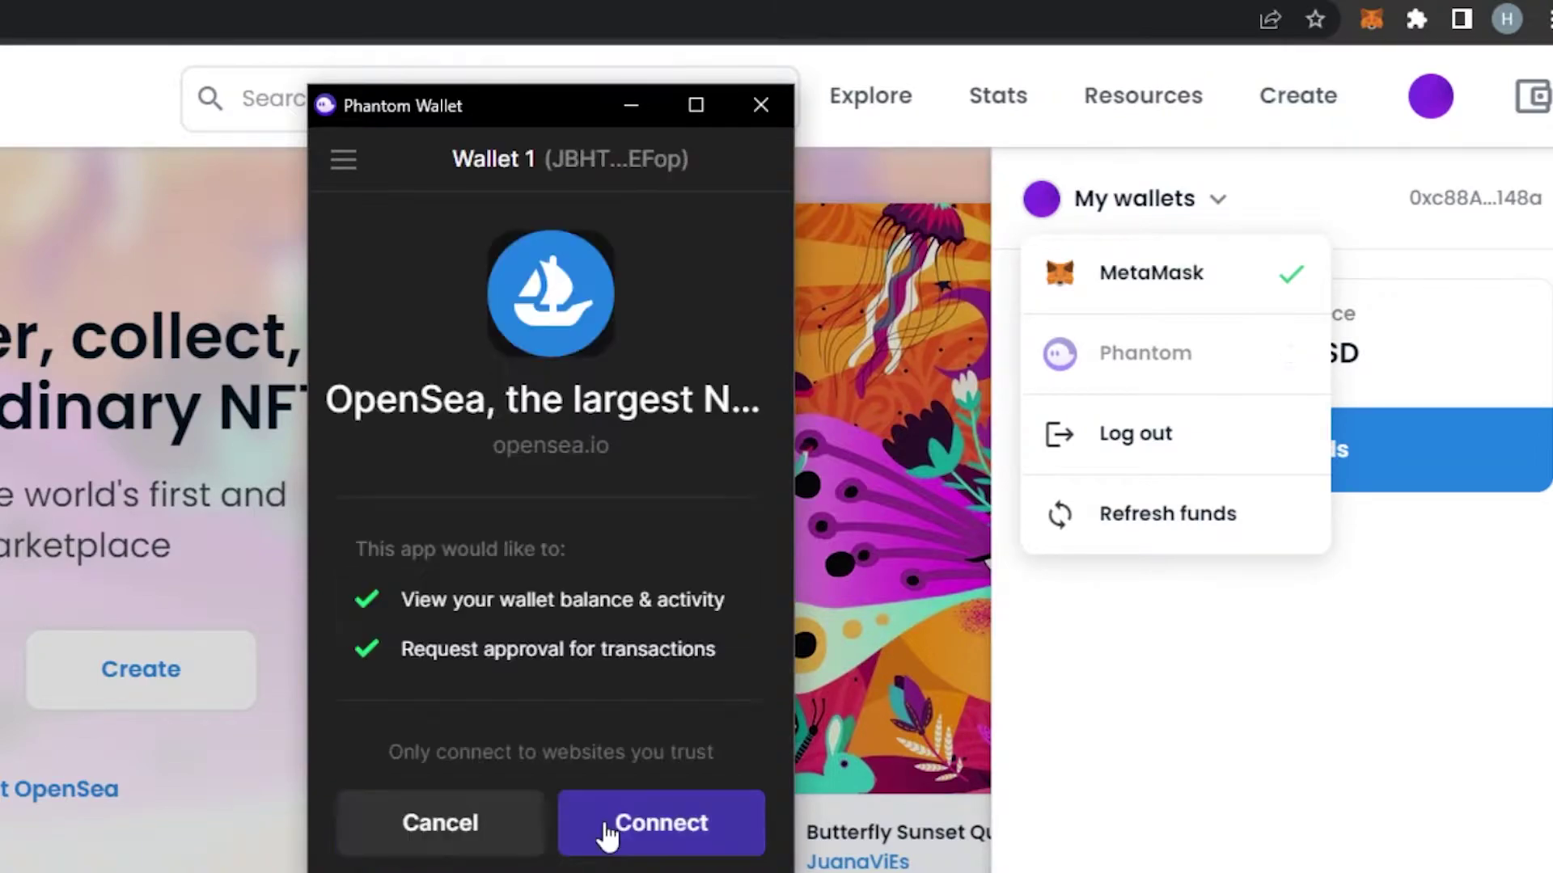
click(609, 834)
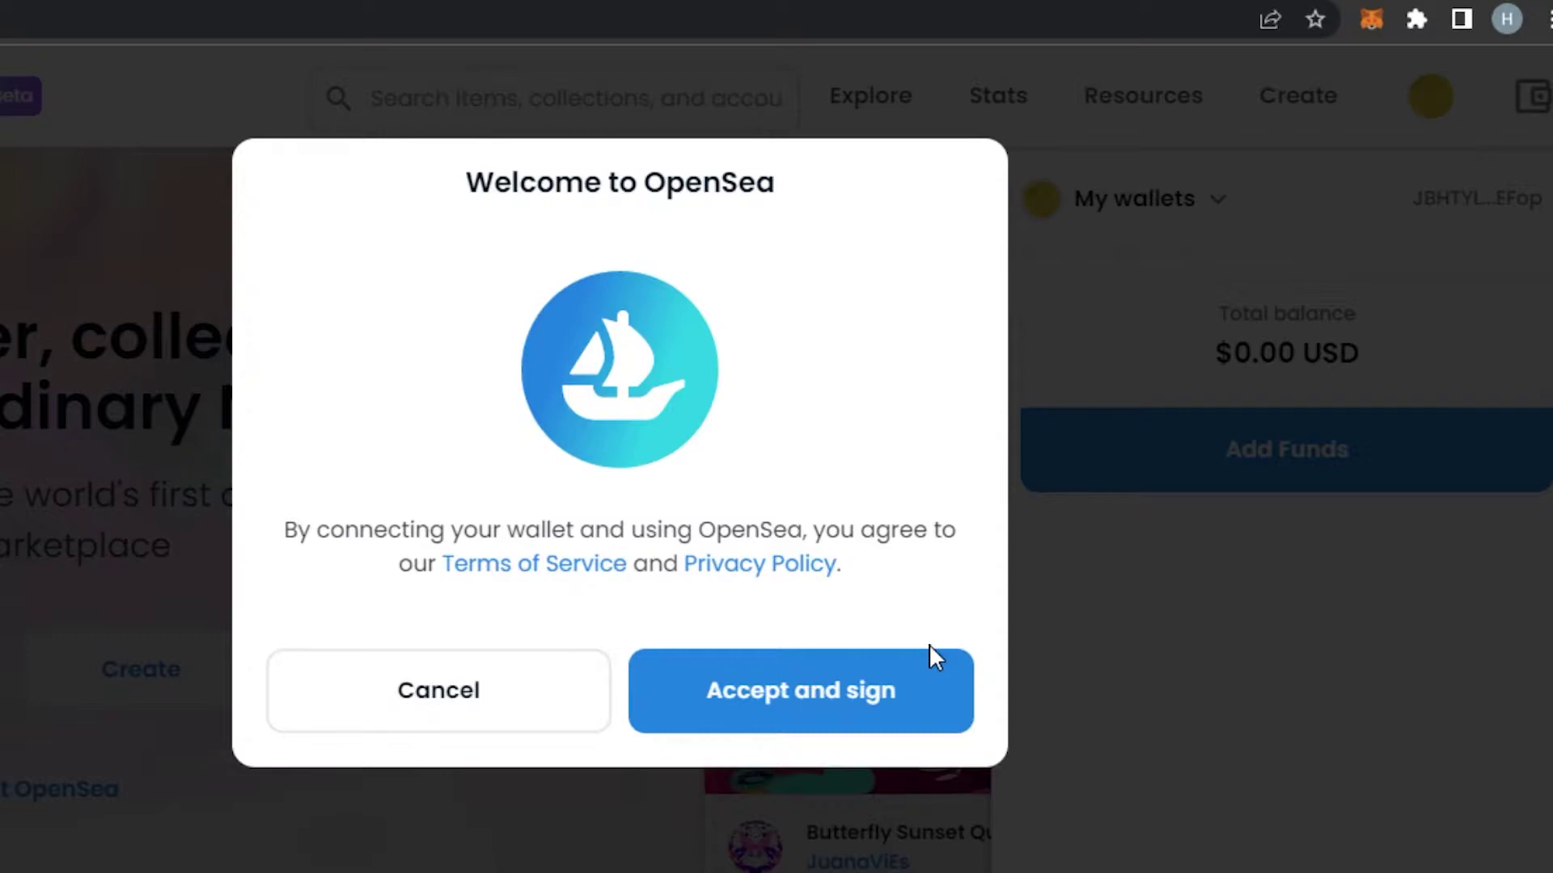
Accept OpenSea's terms and approve the sign-in signature request in Phantom
click(813, 701)
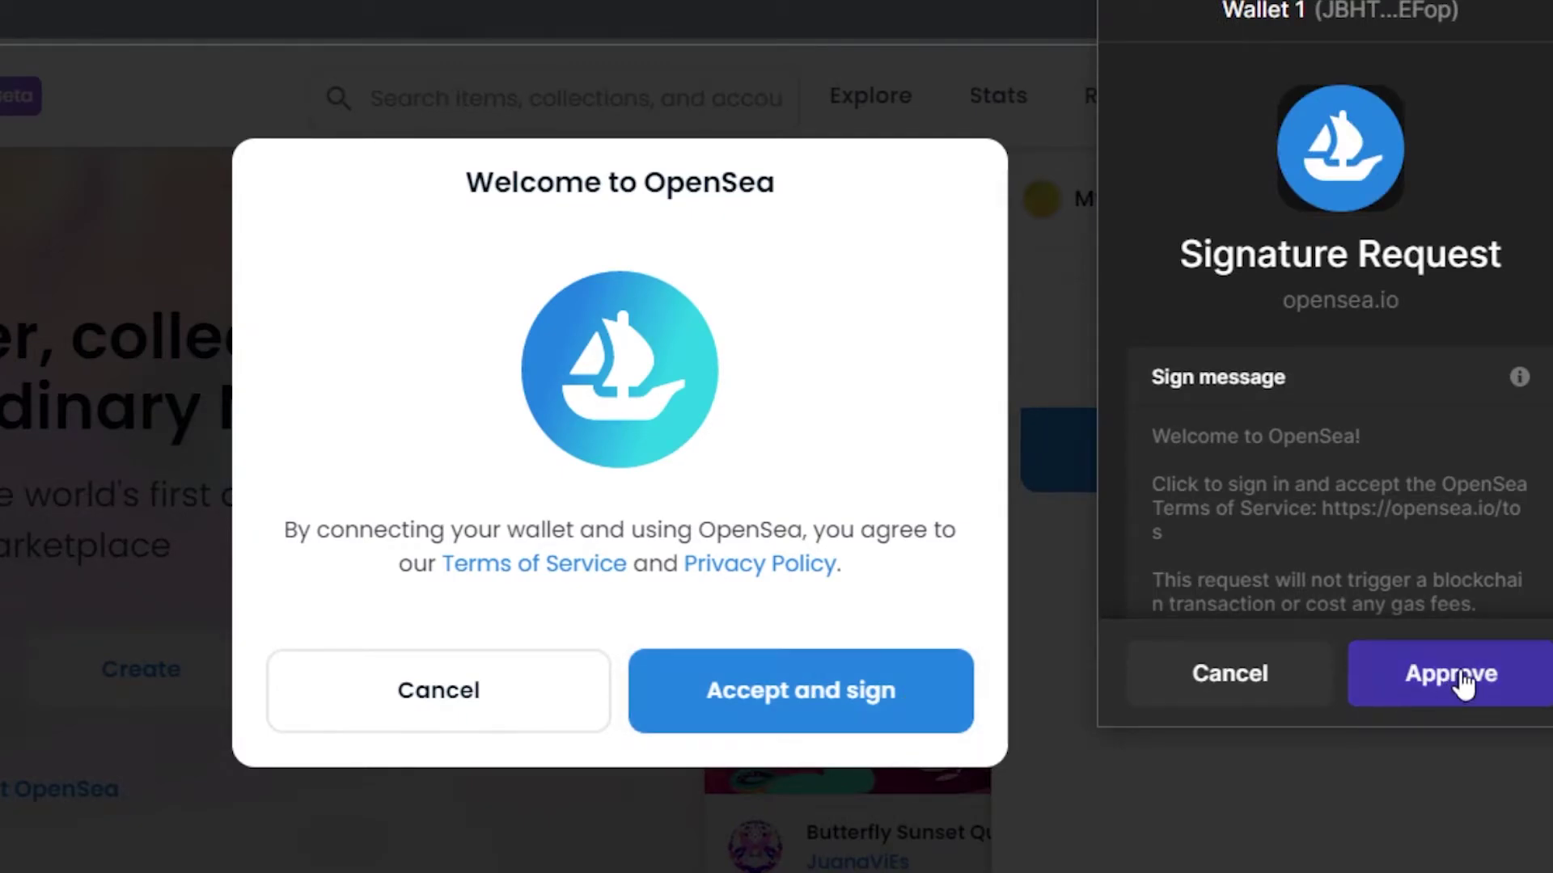
click(1375, 683)
click(790, 714)
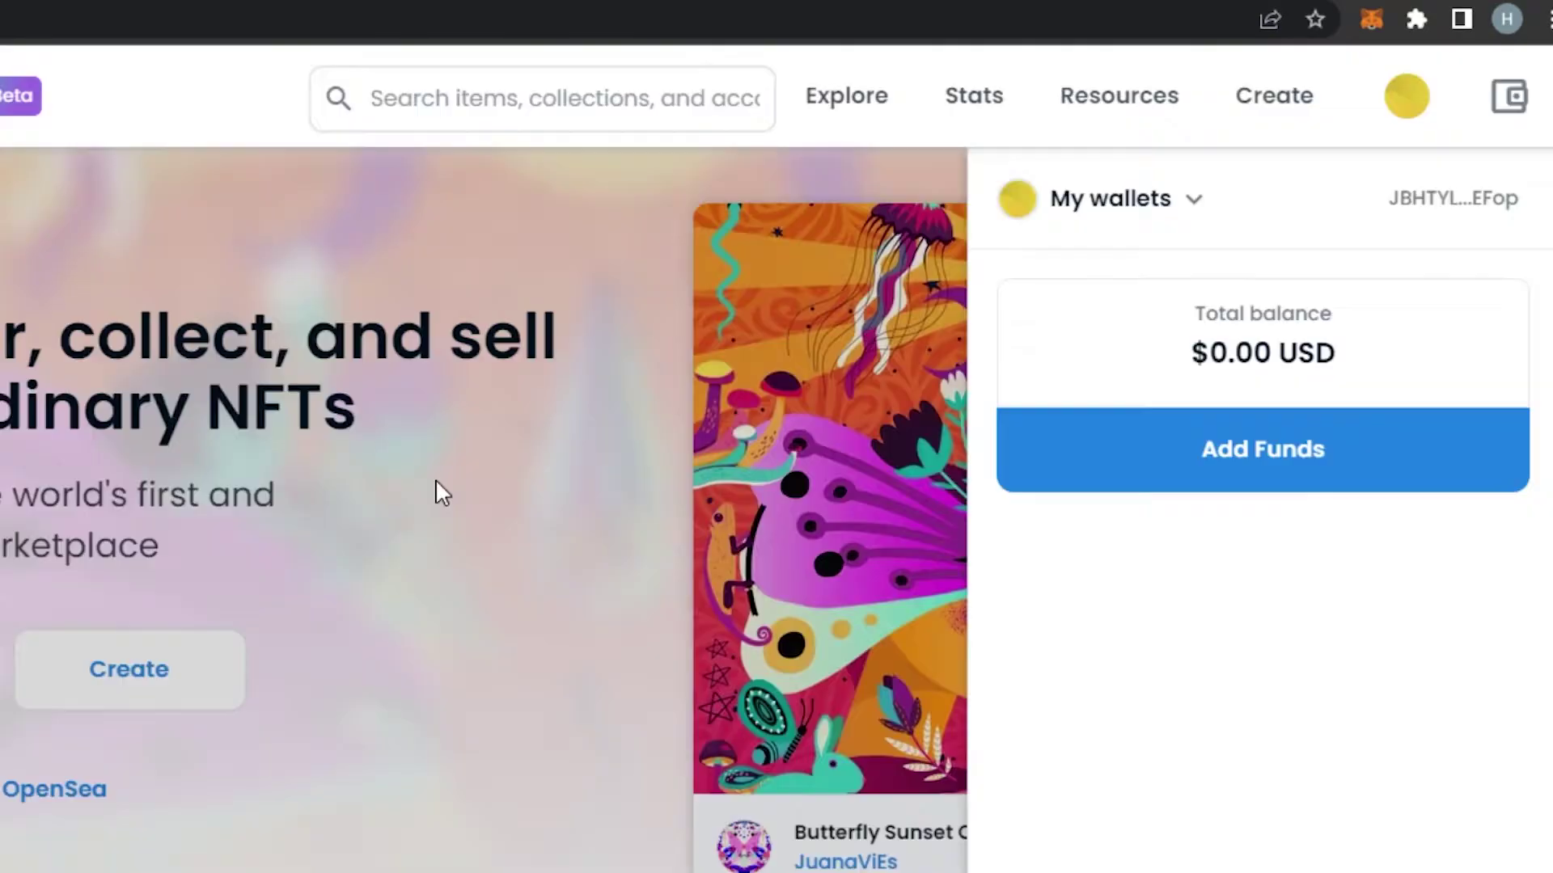
click(318, 420)
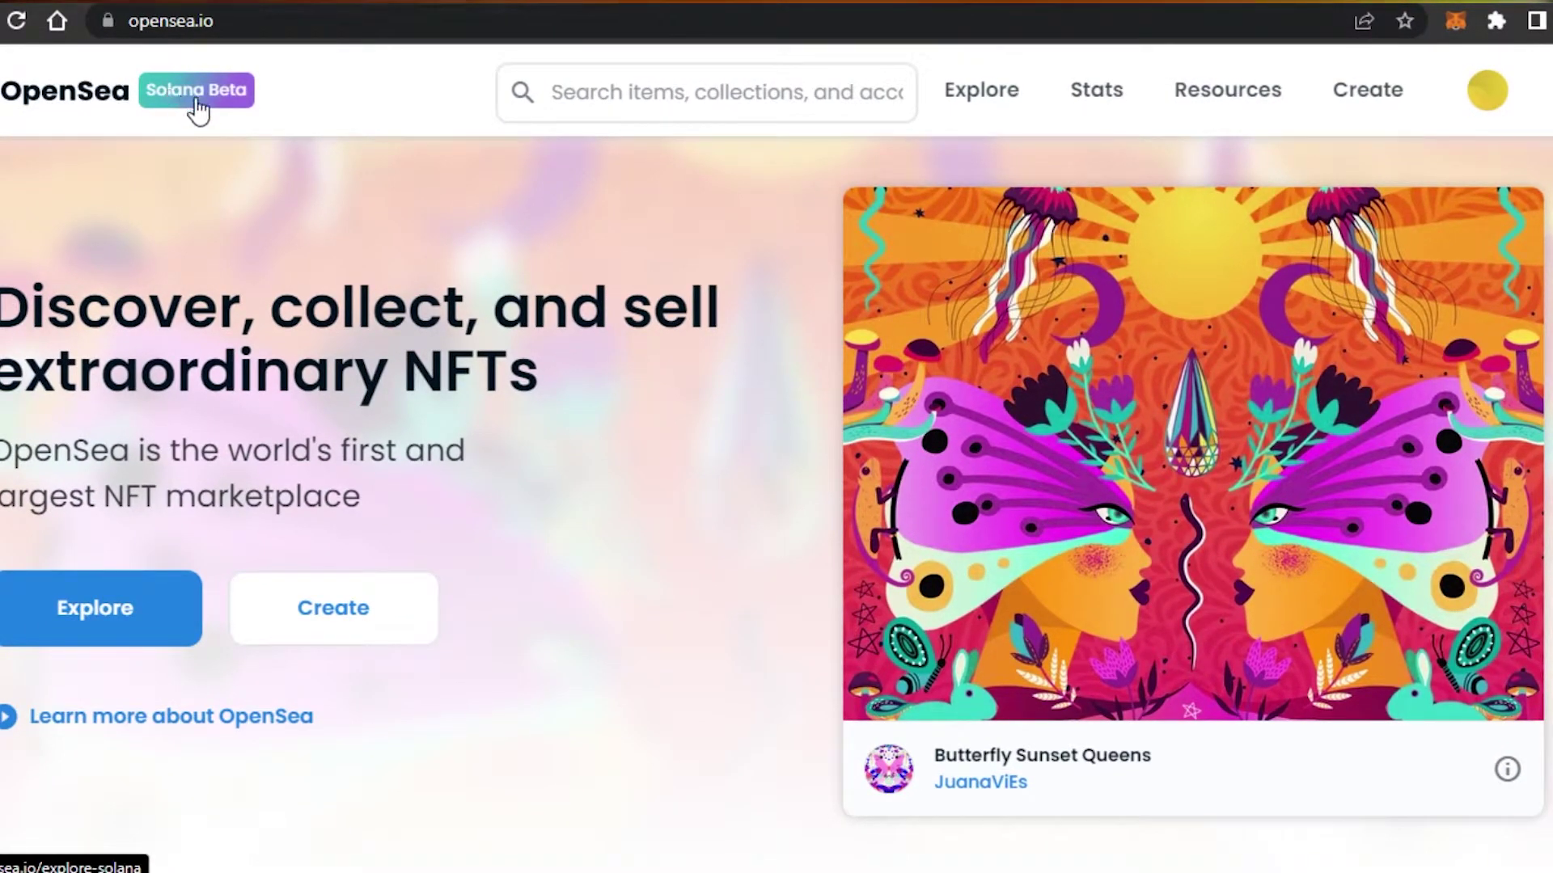
scroll(776, 501, down, 8)
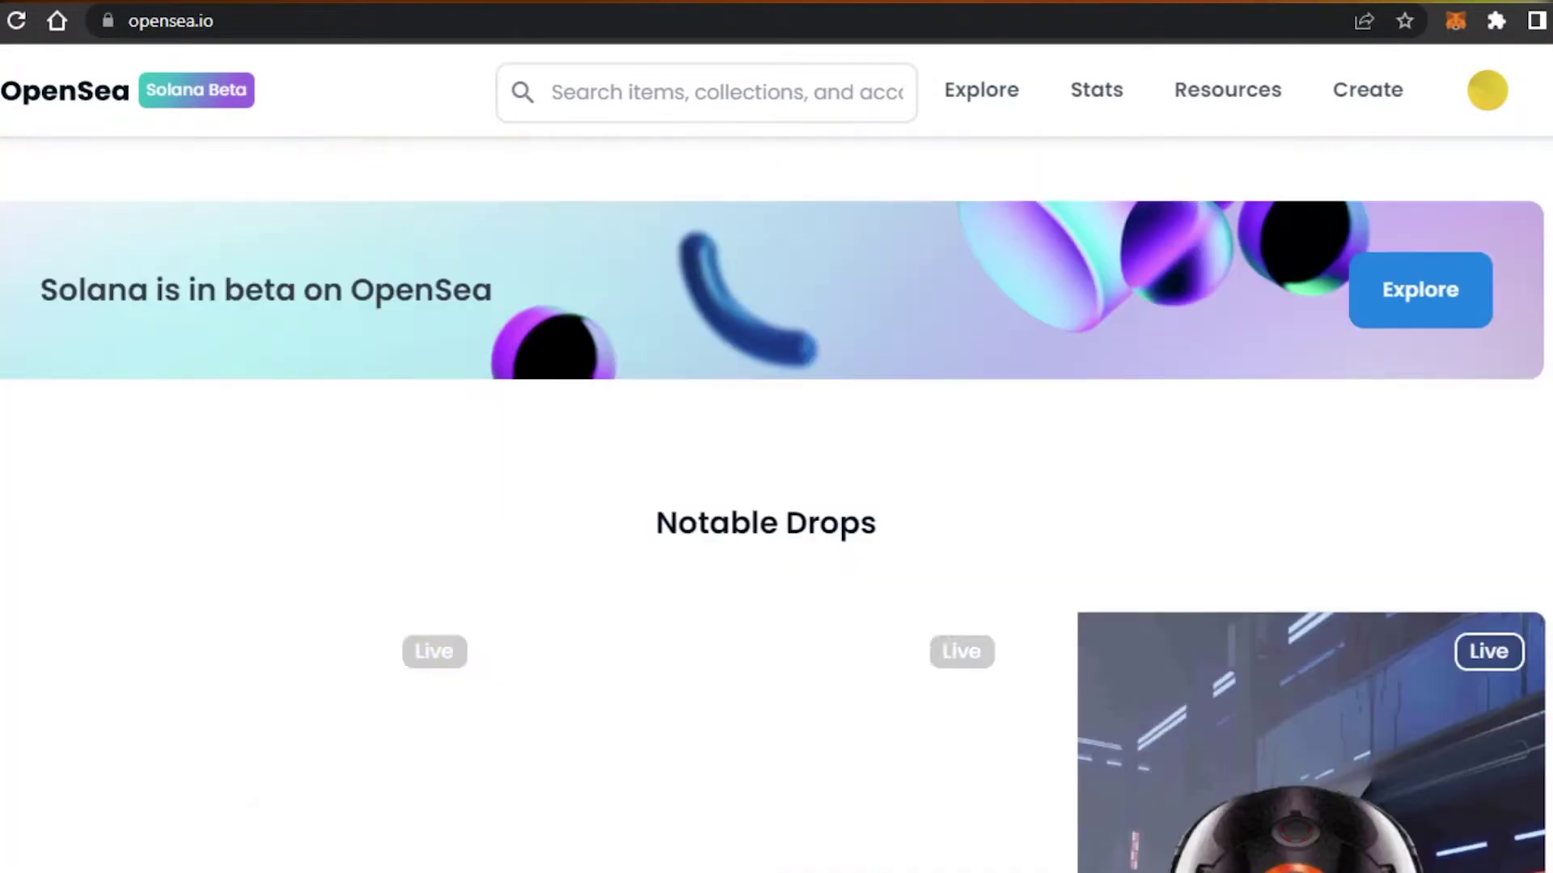
scroll(776, 502, down, 20)
scroll(777, 502, up, 20)
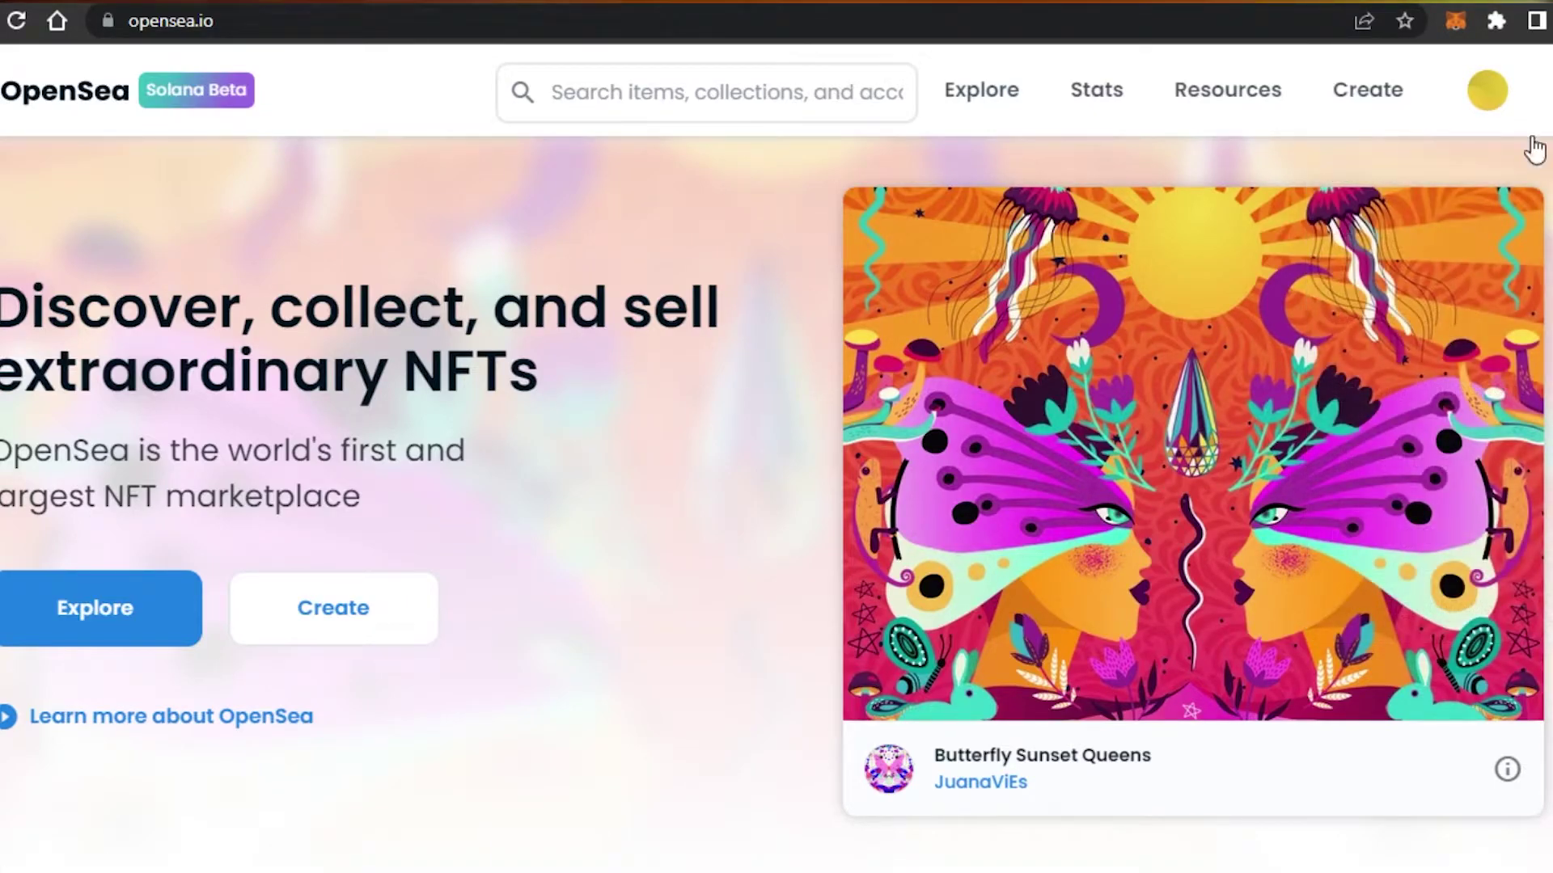
click(1536, 90)
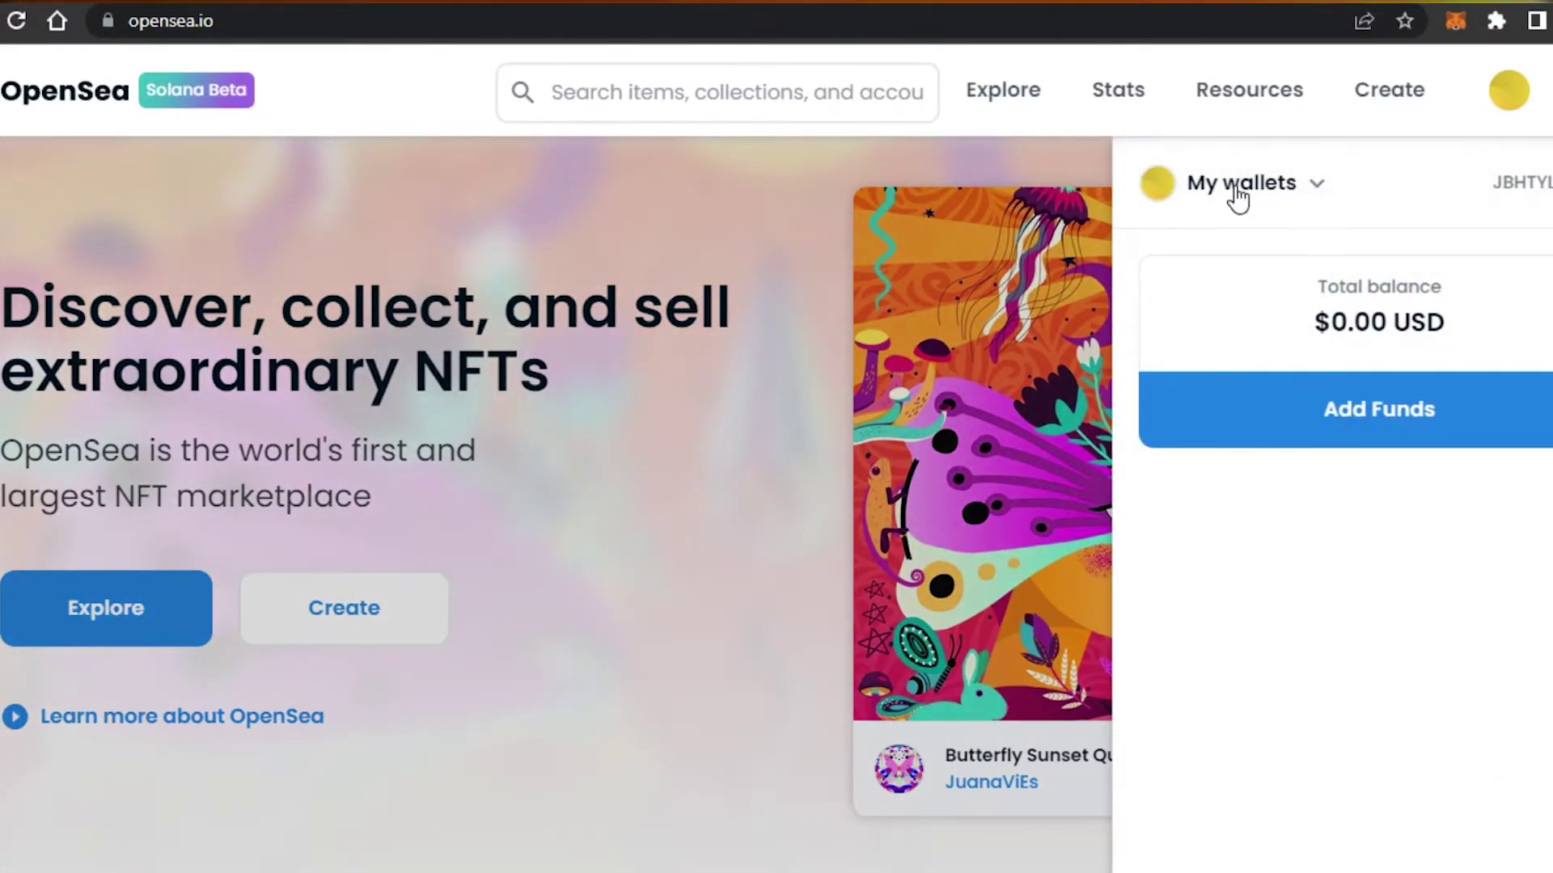
click(1237, 186)
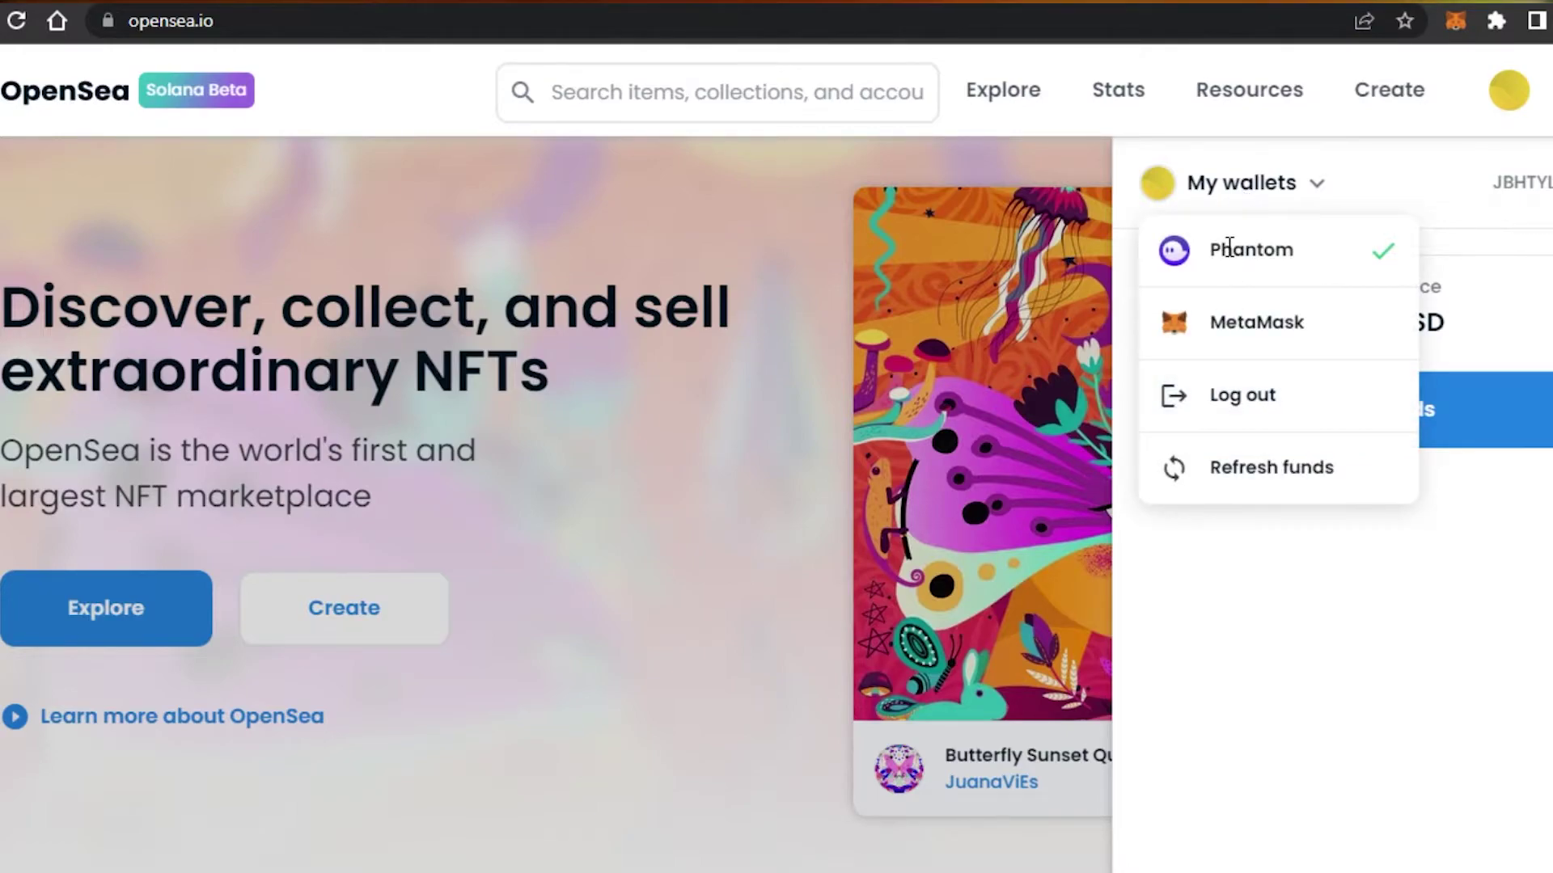
click(797, 252)
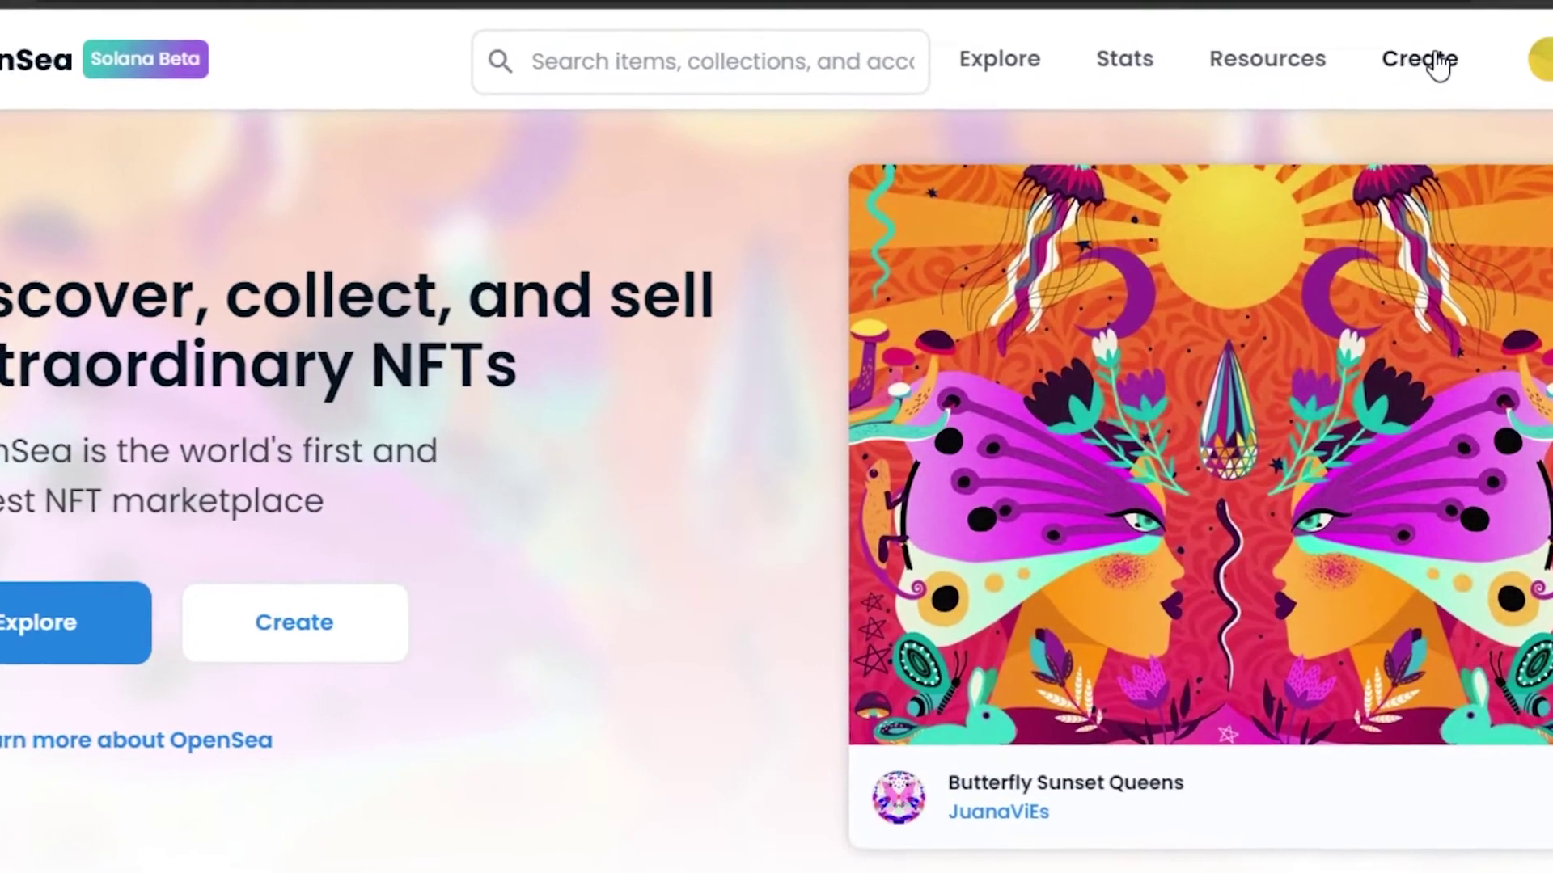
click(1366, 92)
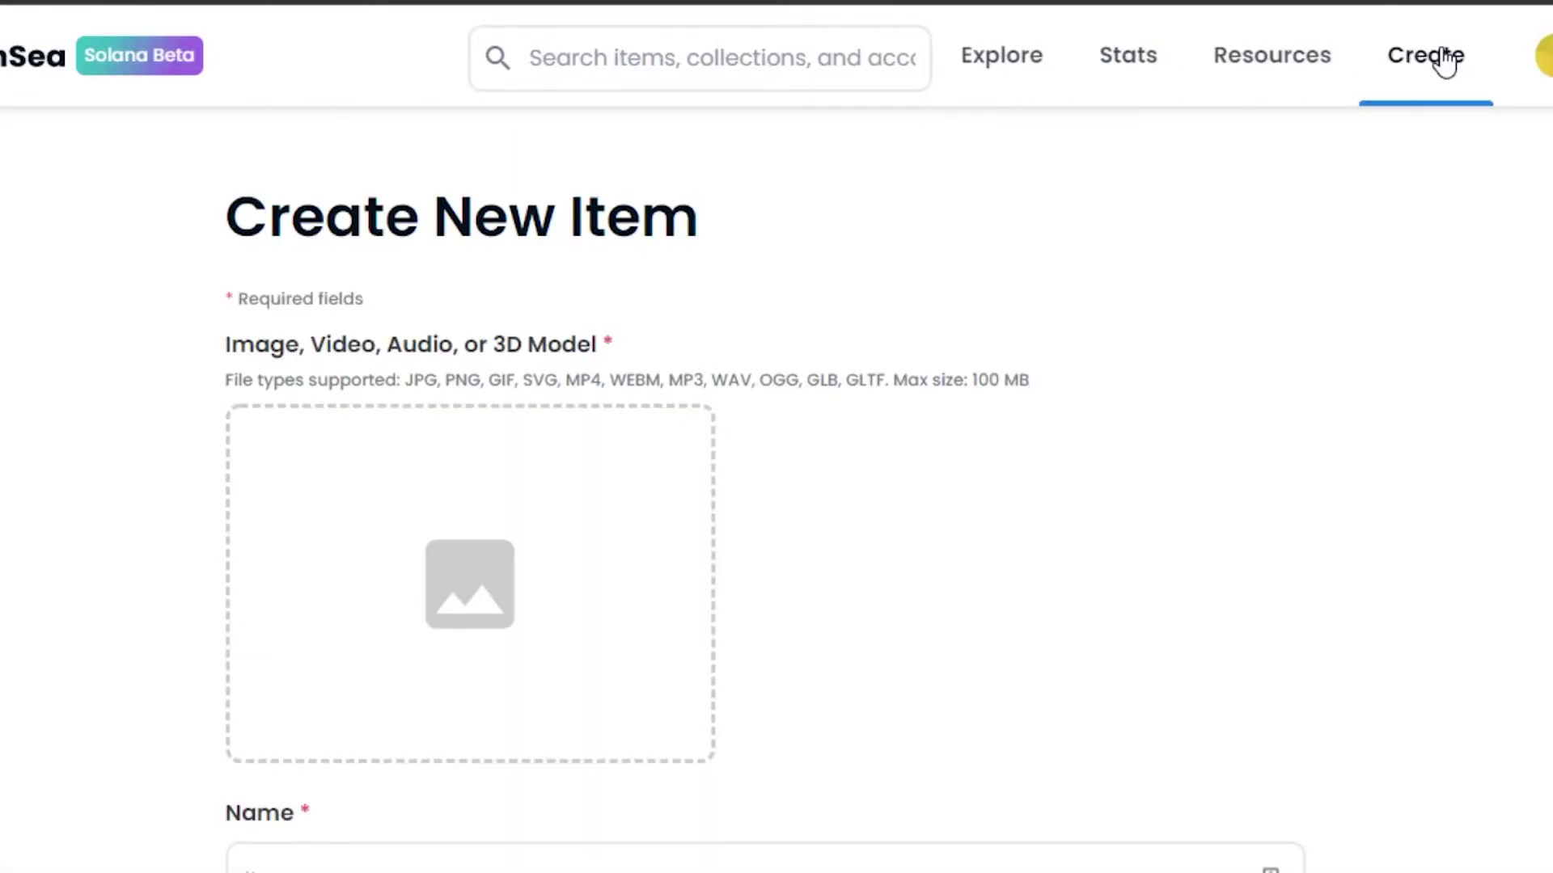
scroll(765, 493, down, 20)
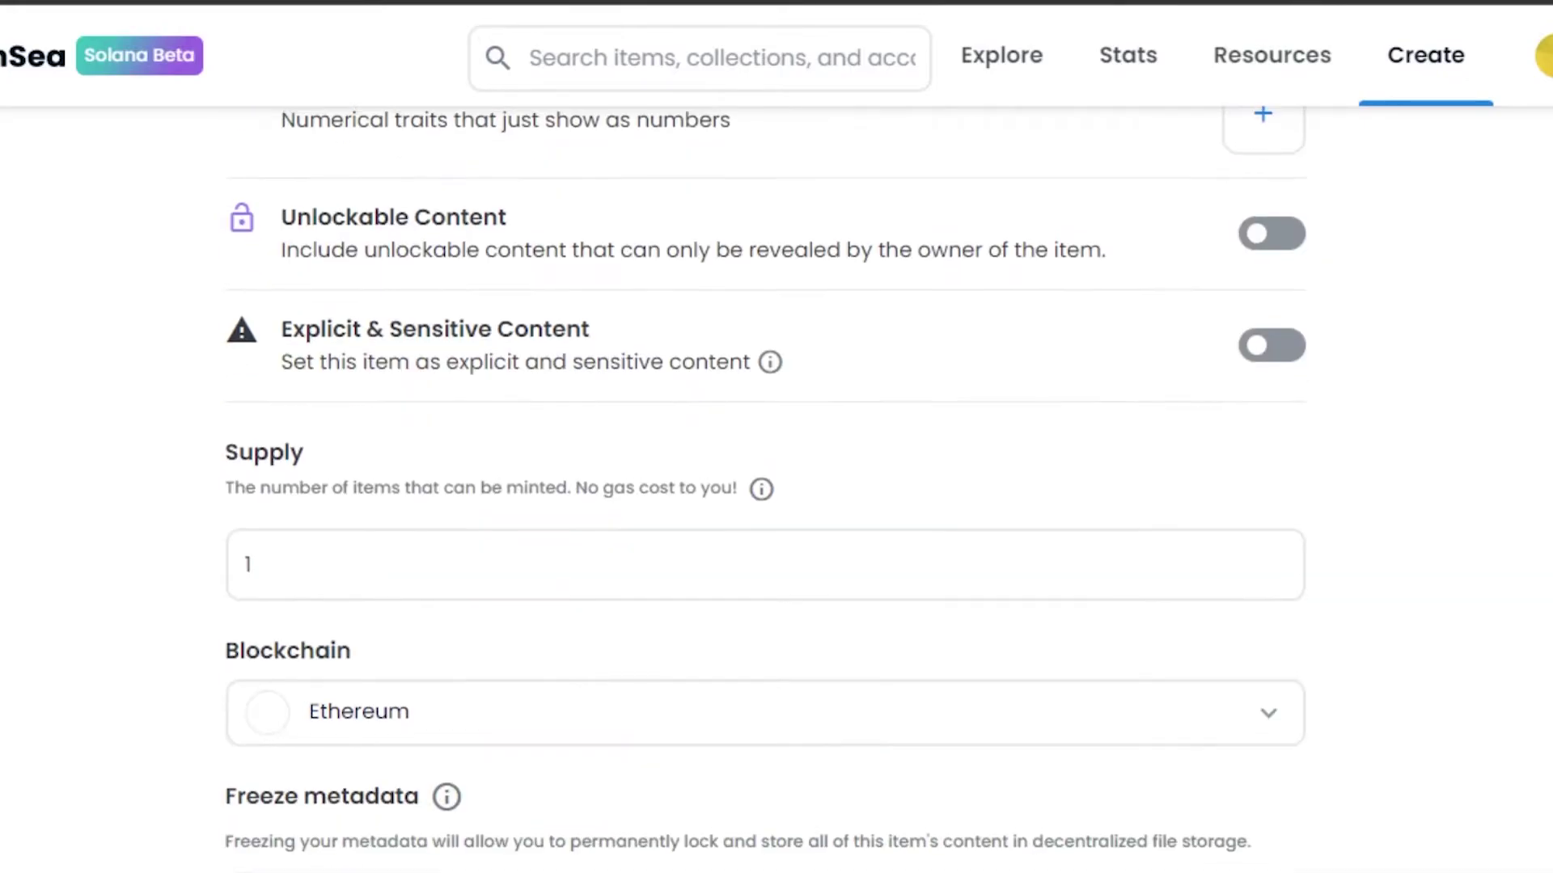
scroll(765, 492, up, 20)
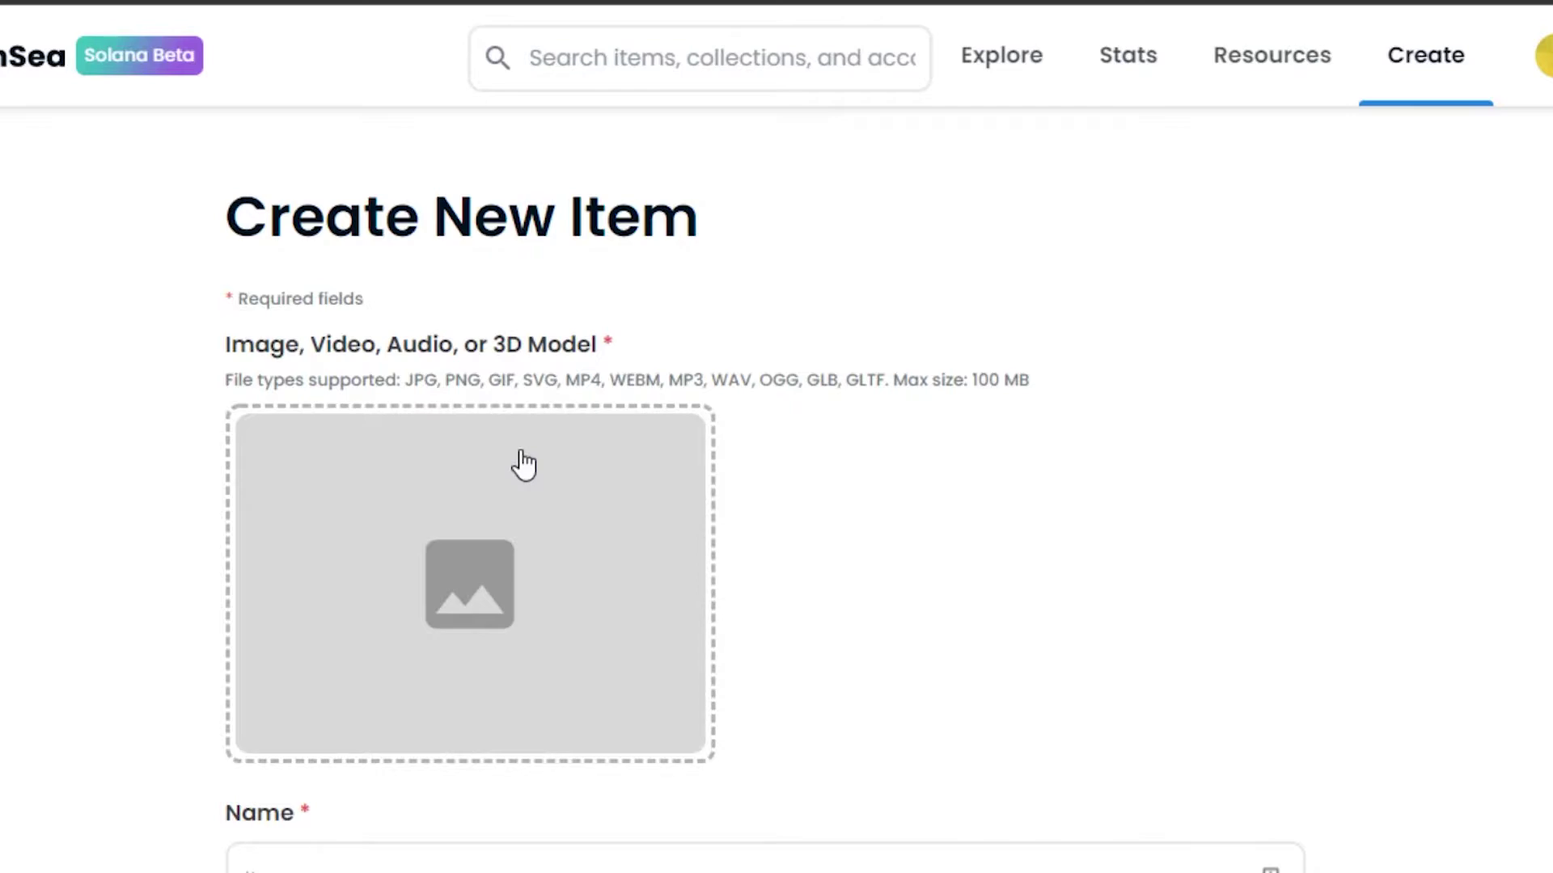
Upload the 'Untitled design' Bitcoin image as the item's media
click(490, 531)
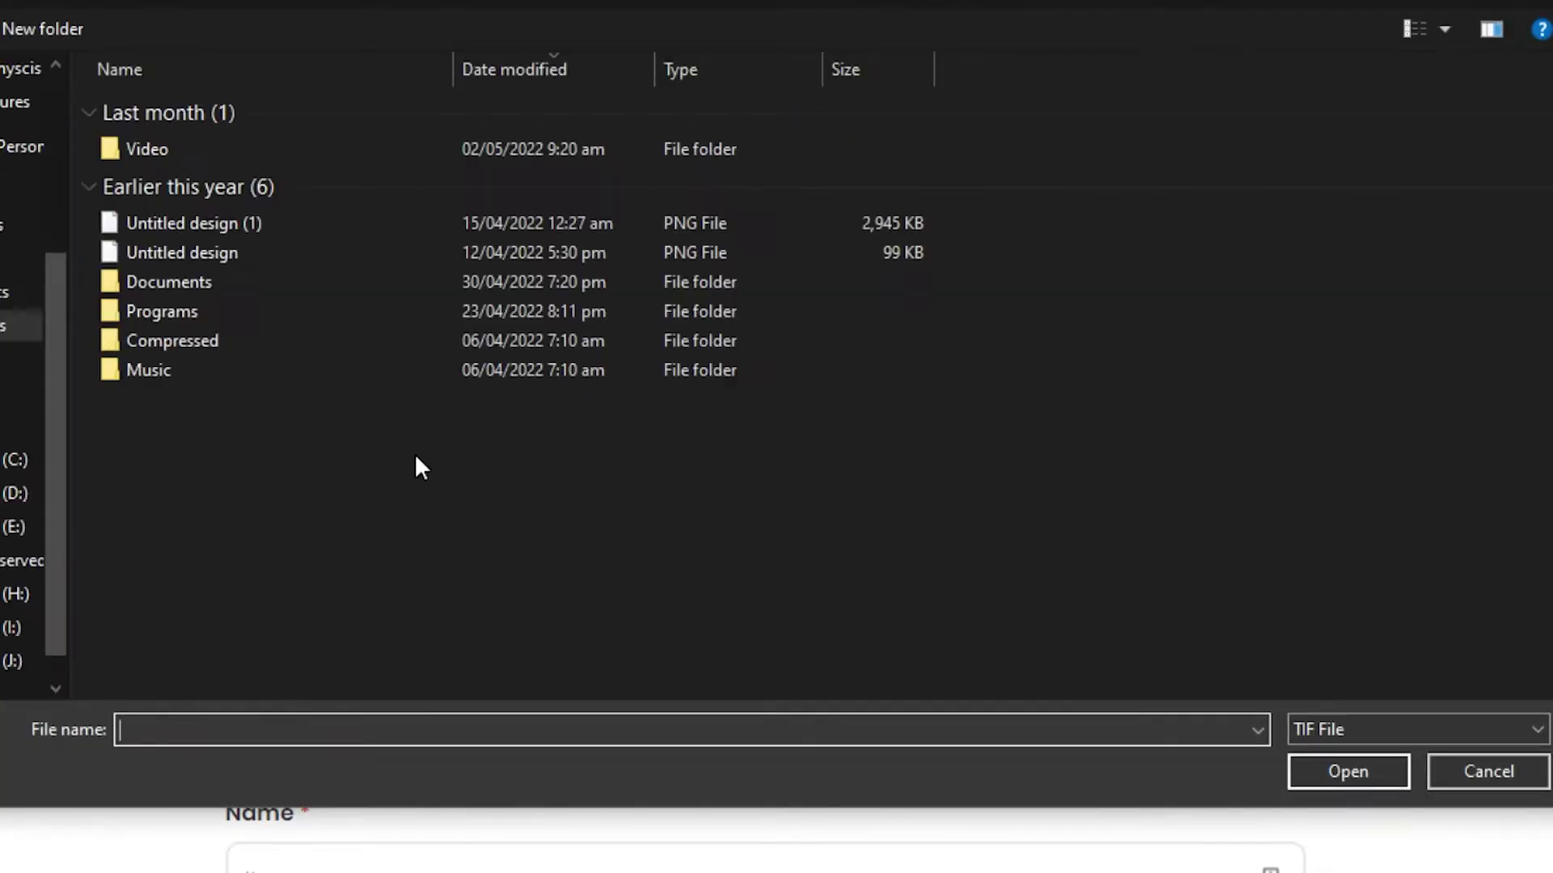
click(244, 254)
click(1375, 766)
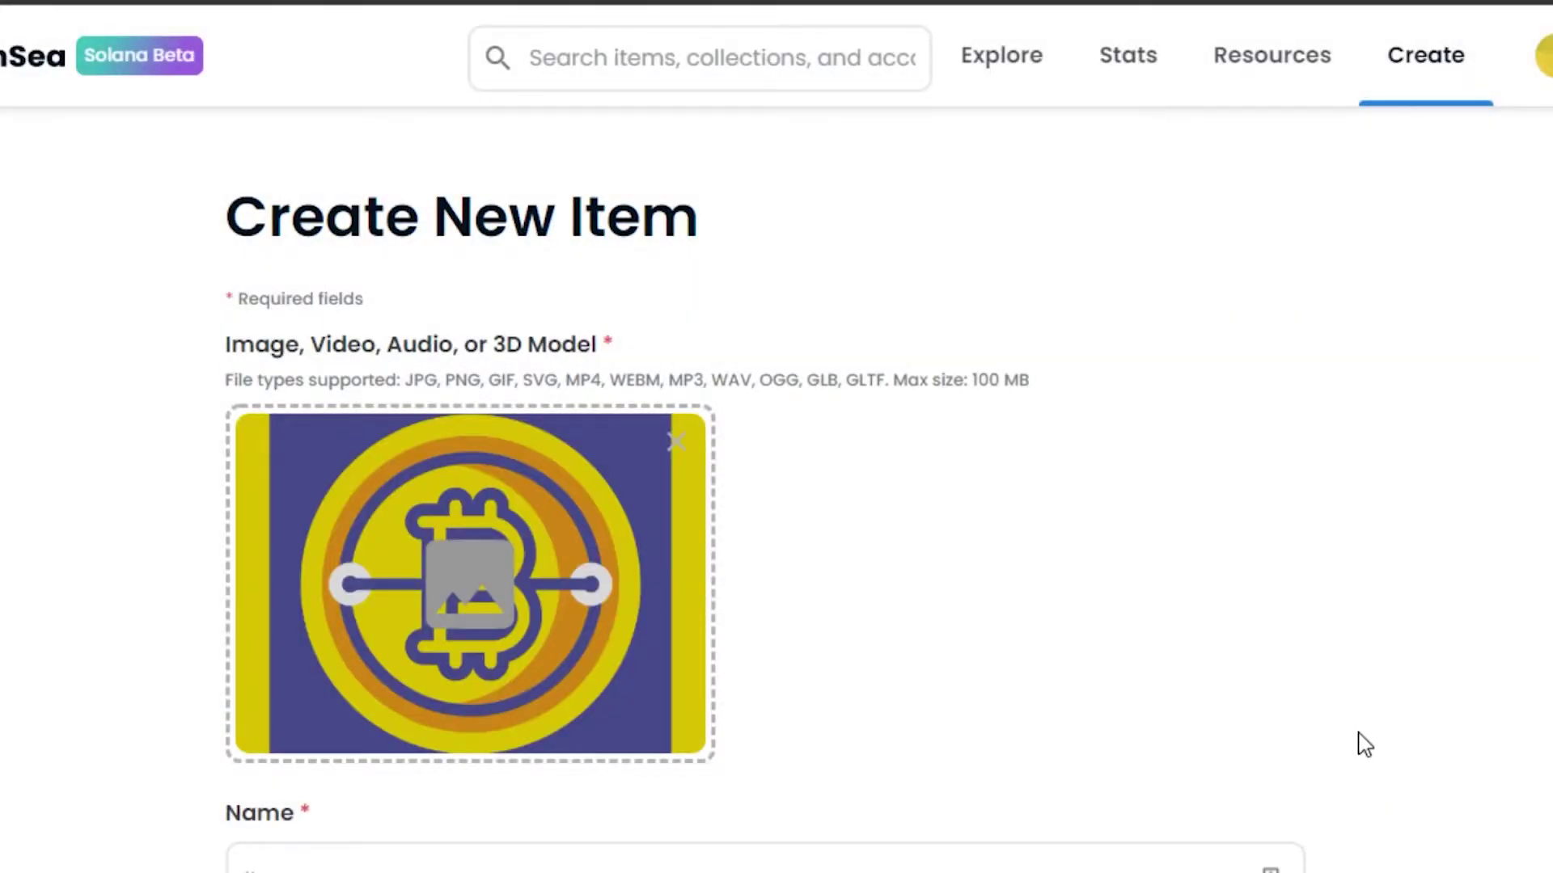
Name the item 'Yello blue Bitcoin'
scroll(971, 364, down, 7)
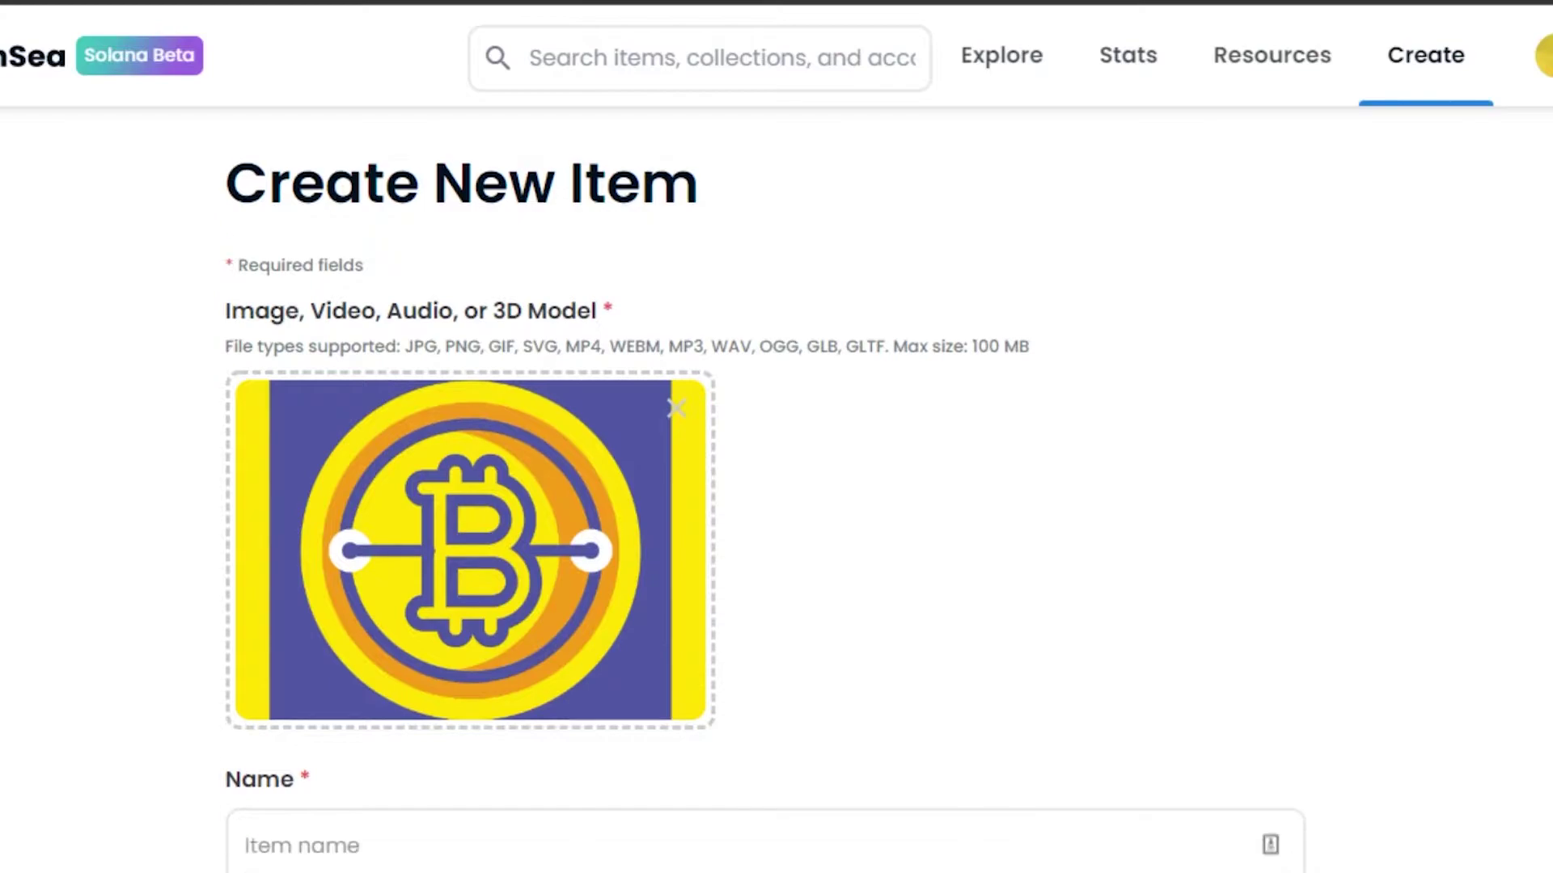
click(438, 322)
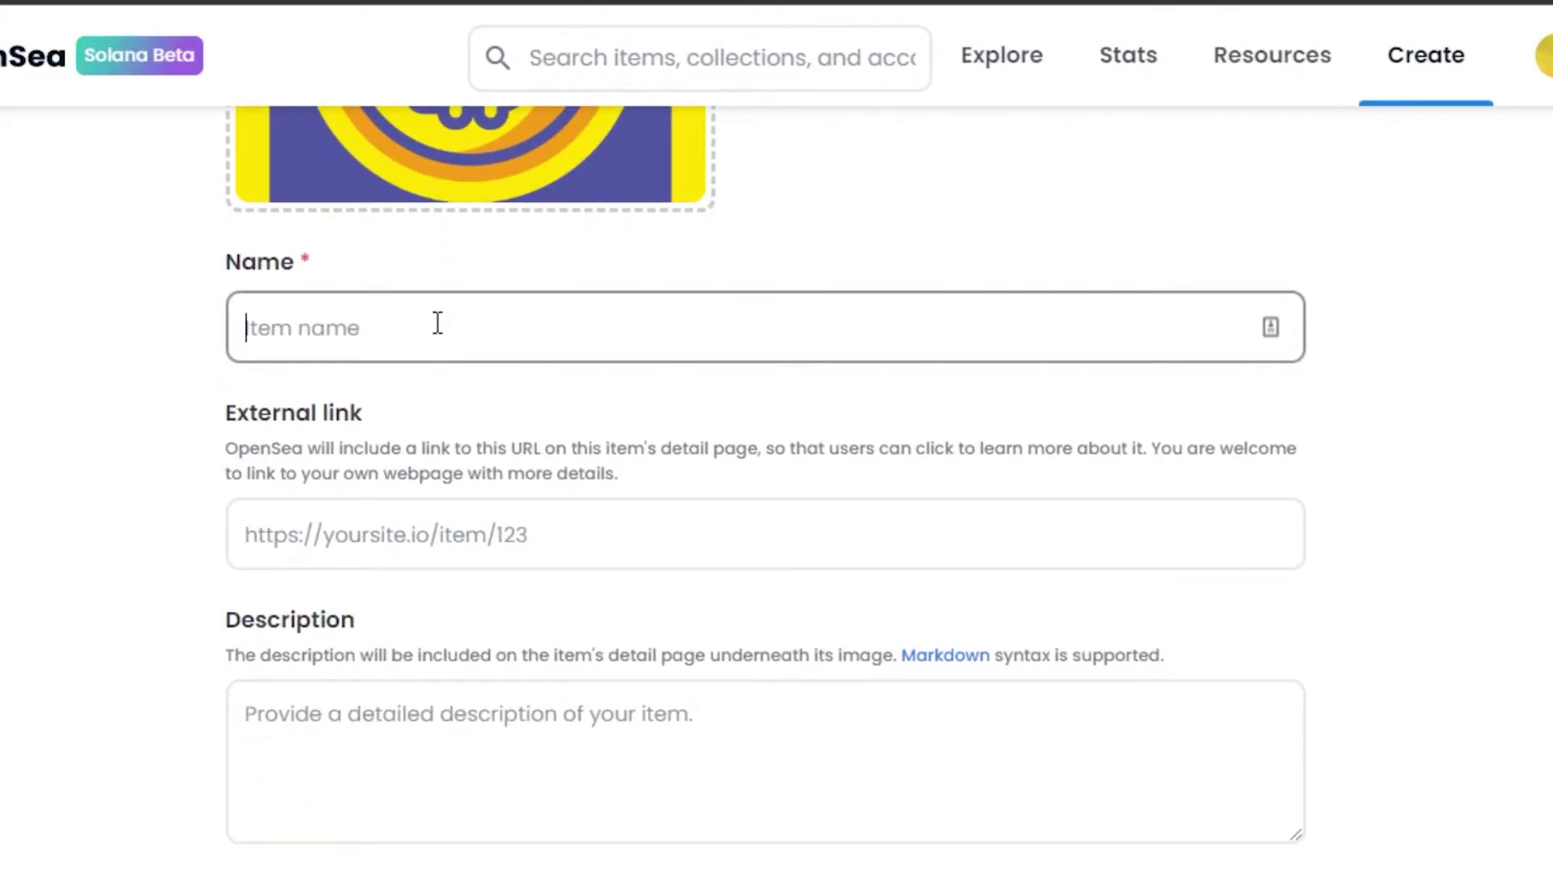
text(Yell)
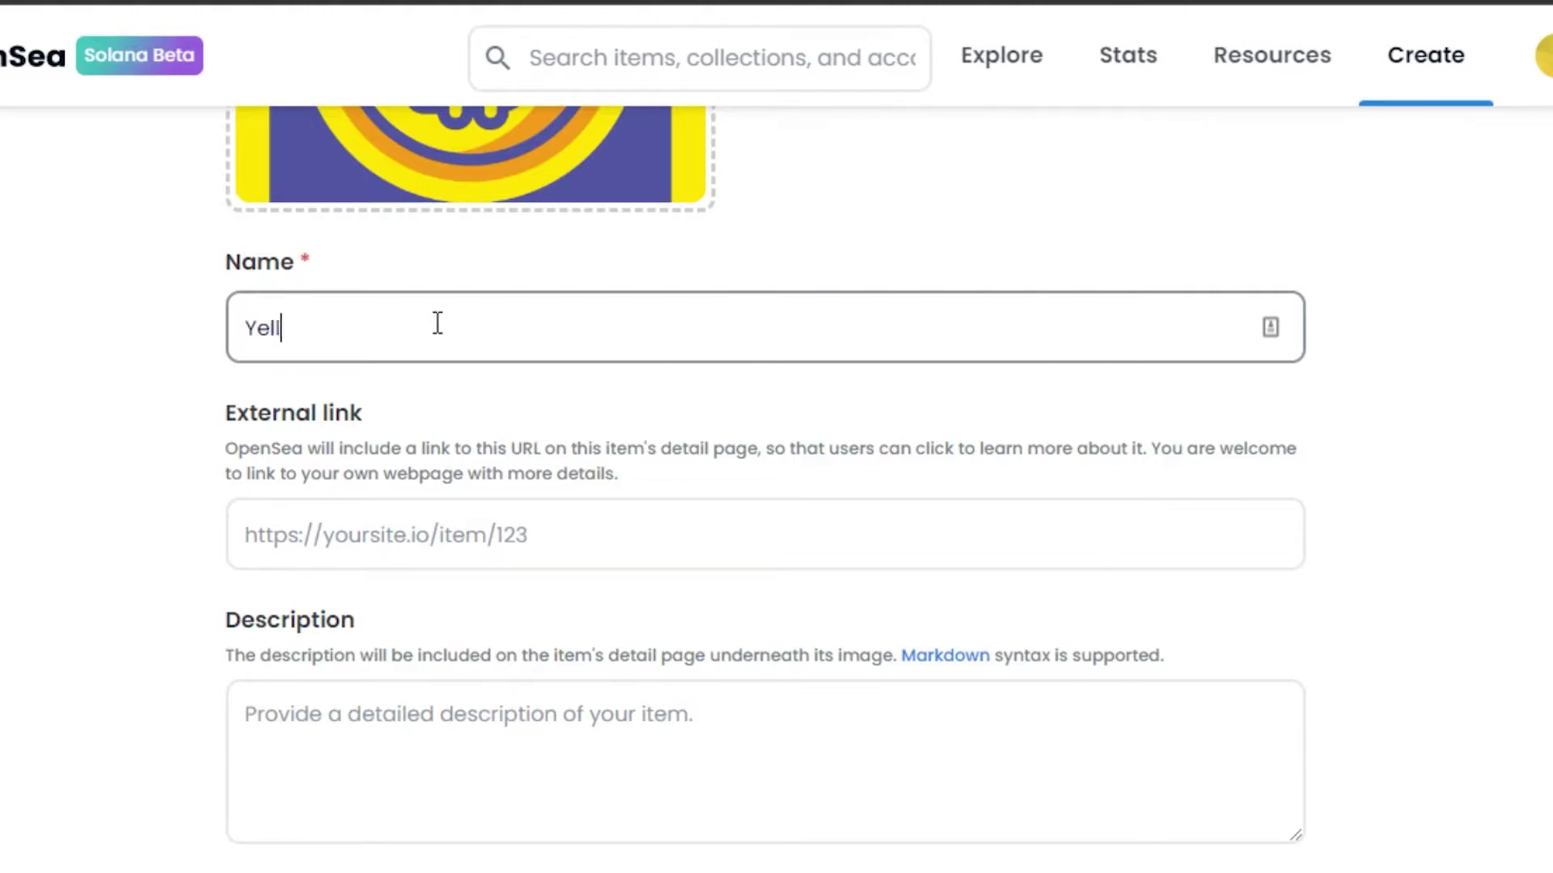
text(o lue)
key(Left)
key(Left)
key(Left)
text(b)
key(End)
text(Bitcoin)
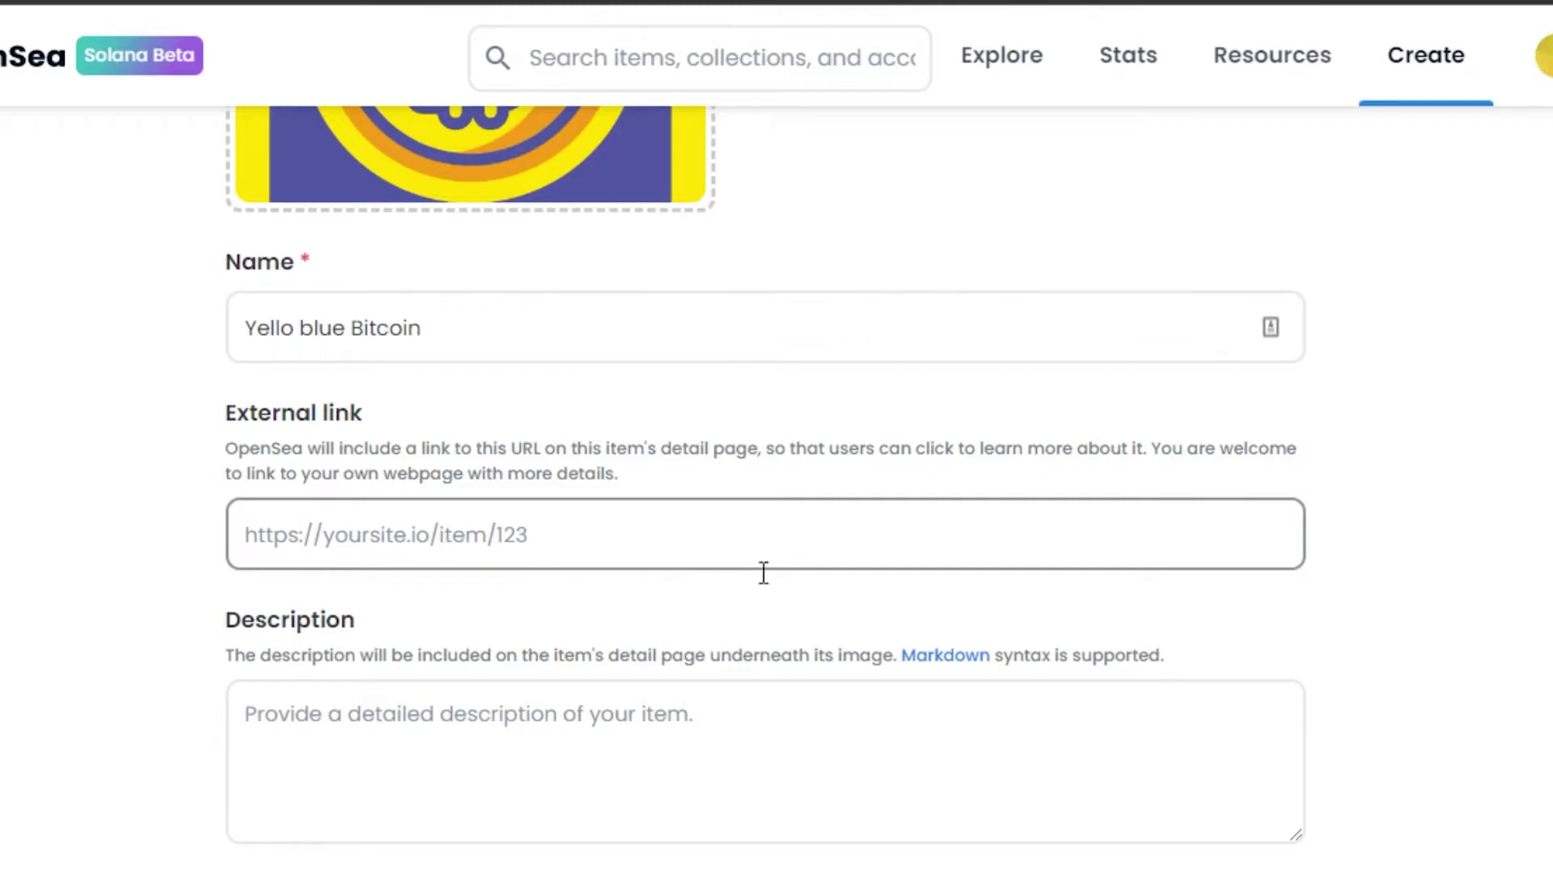
Enter 'description' as the item's description
scroll(970, 651, down, 3)
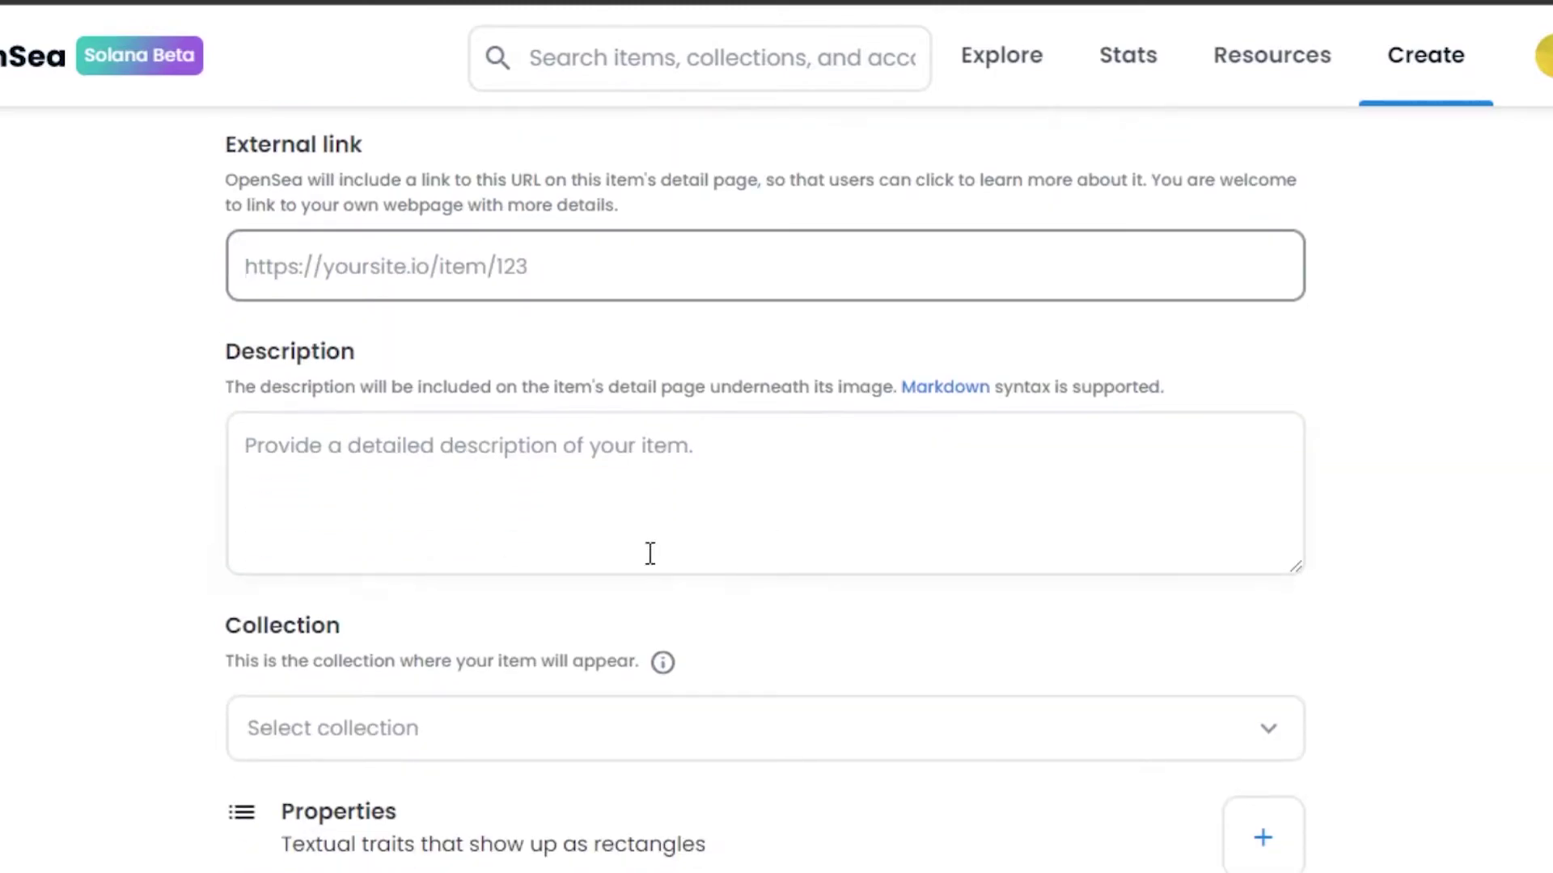
click(508, 495)
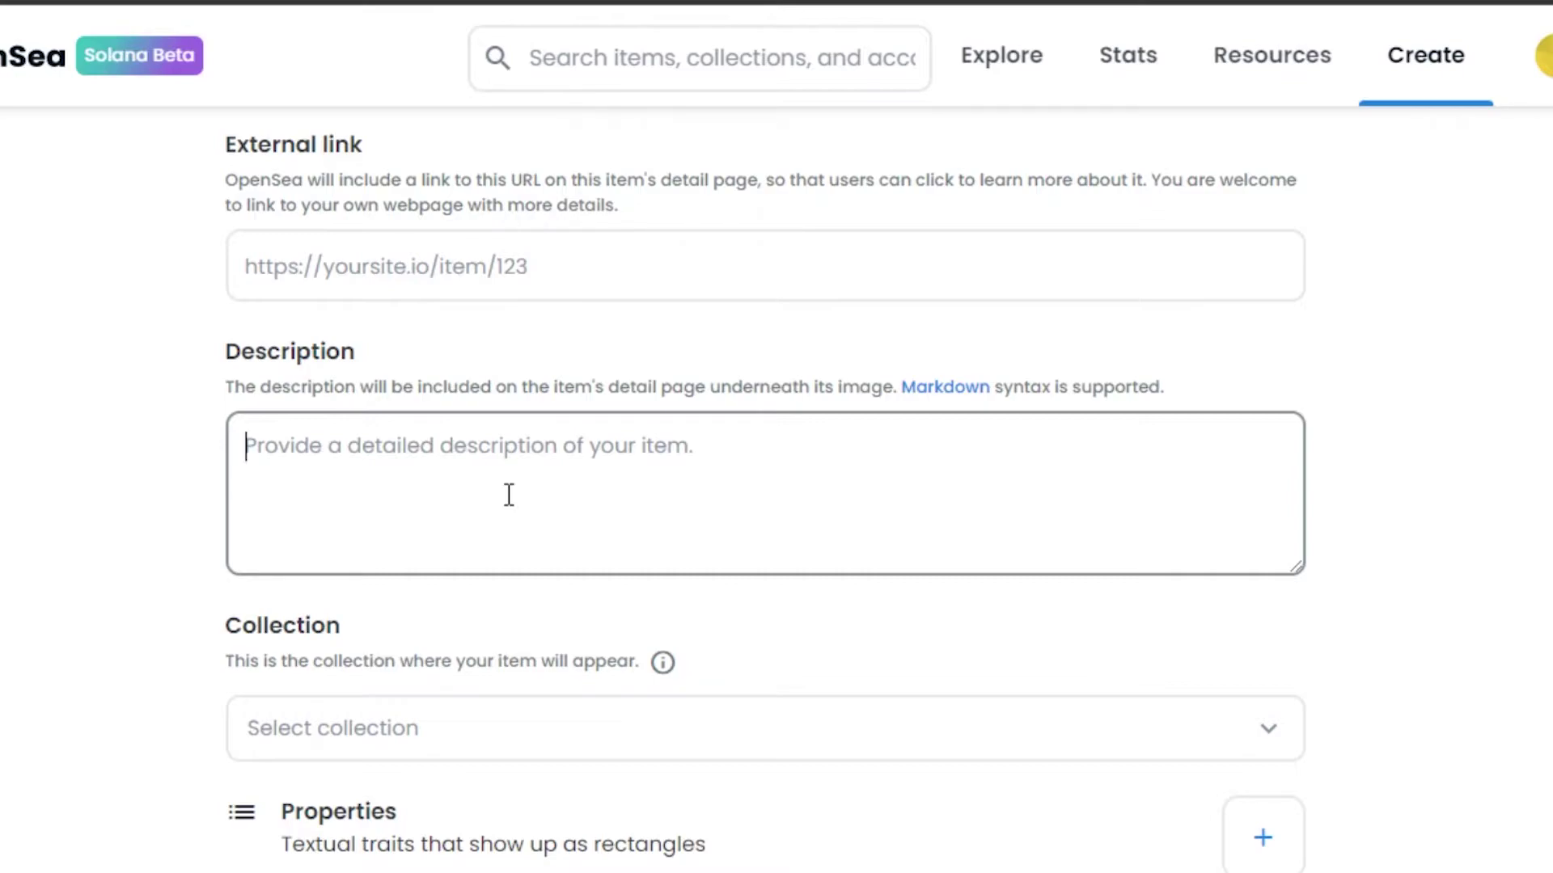
text(desc)
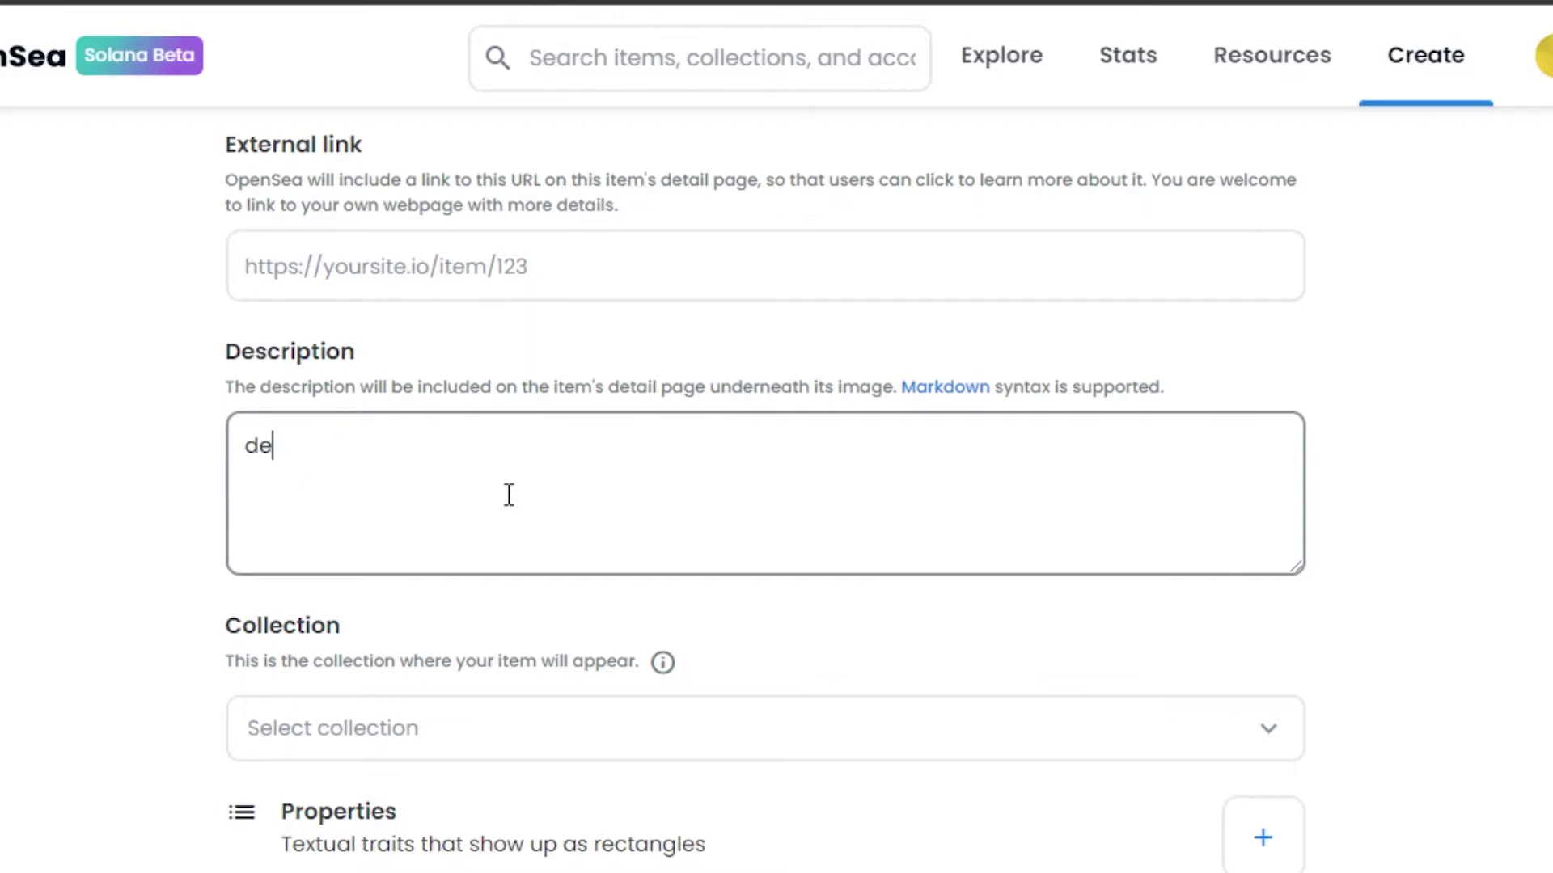
text(ription)
Check the collection dropdown, which shows no results, and leave the collection unset
scroll(765, 491, down, 1)
scroll(814, 434, down, 4)
click(611, 337)
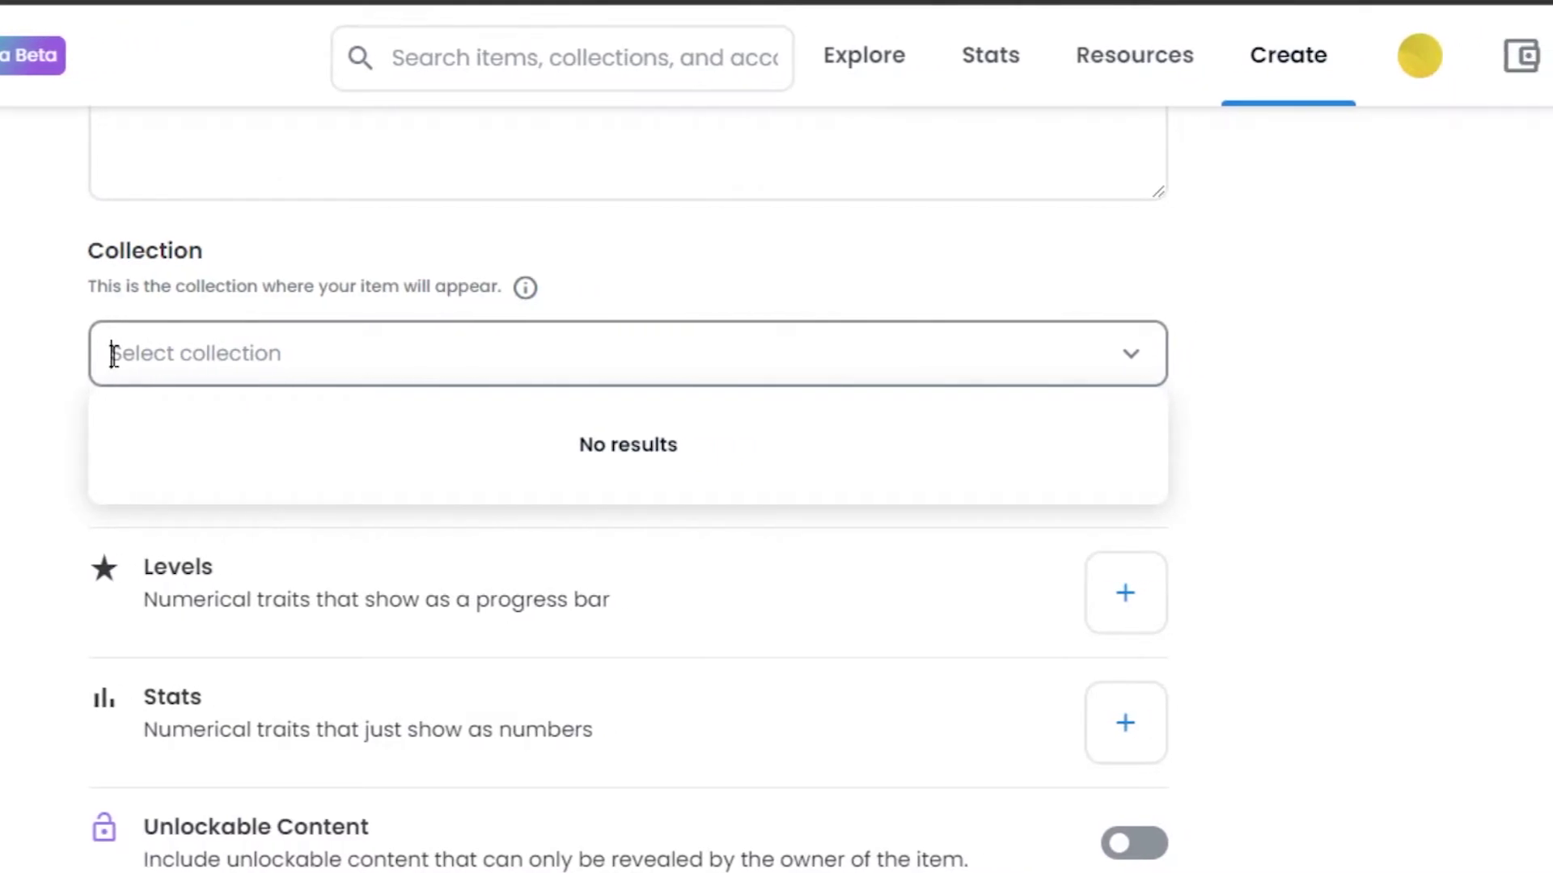
click(213, 356)
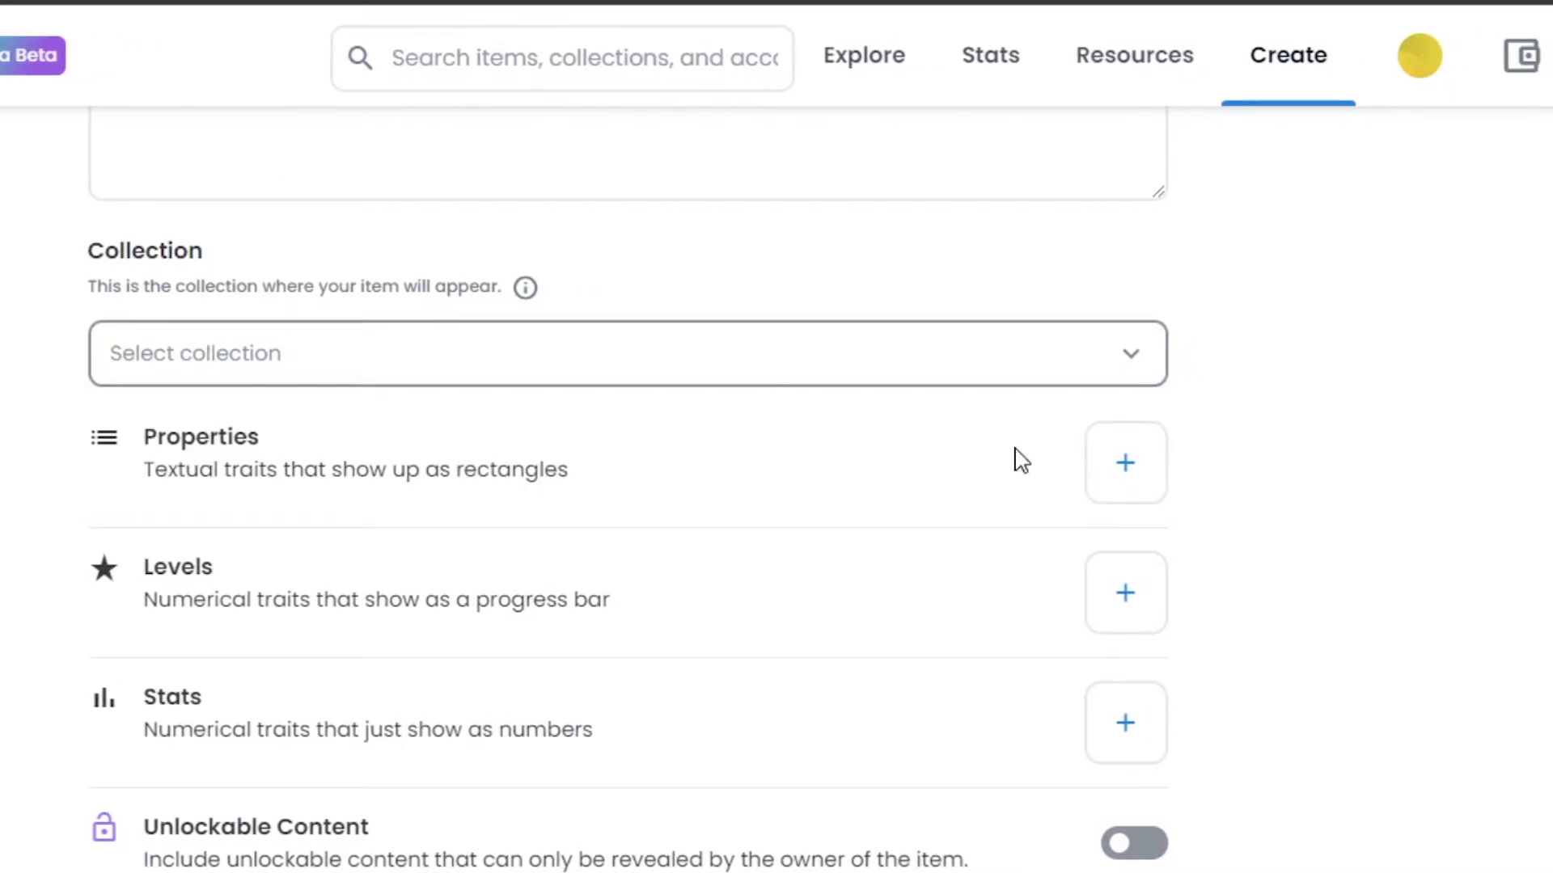
mouse_move(1438, 59)
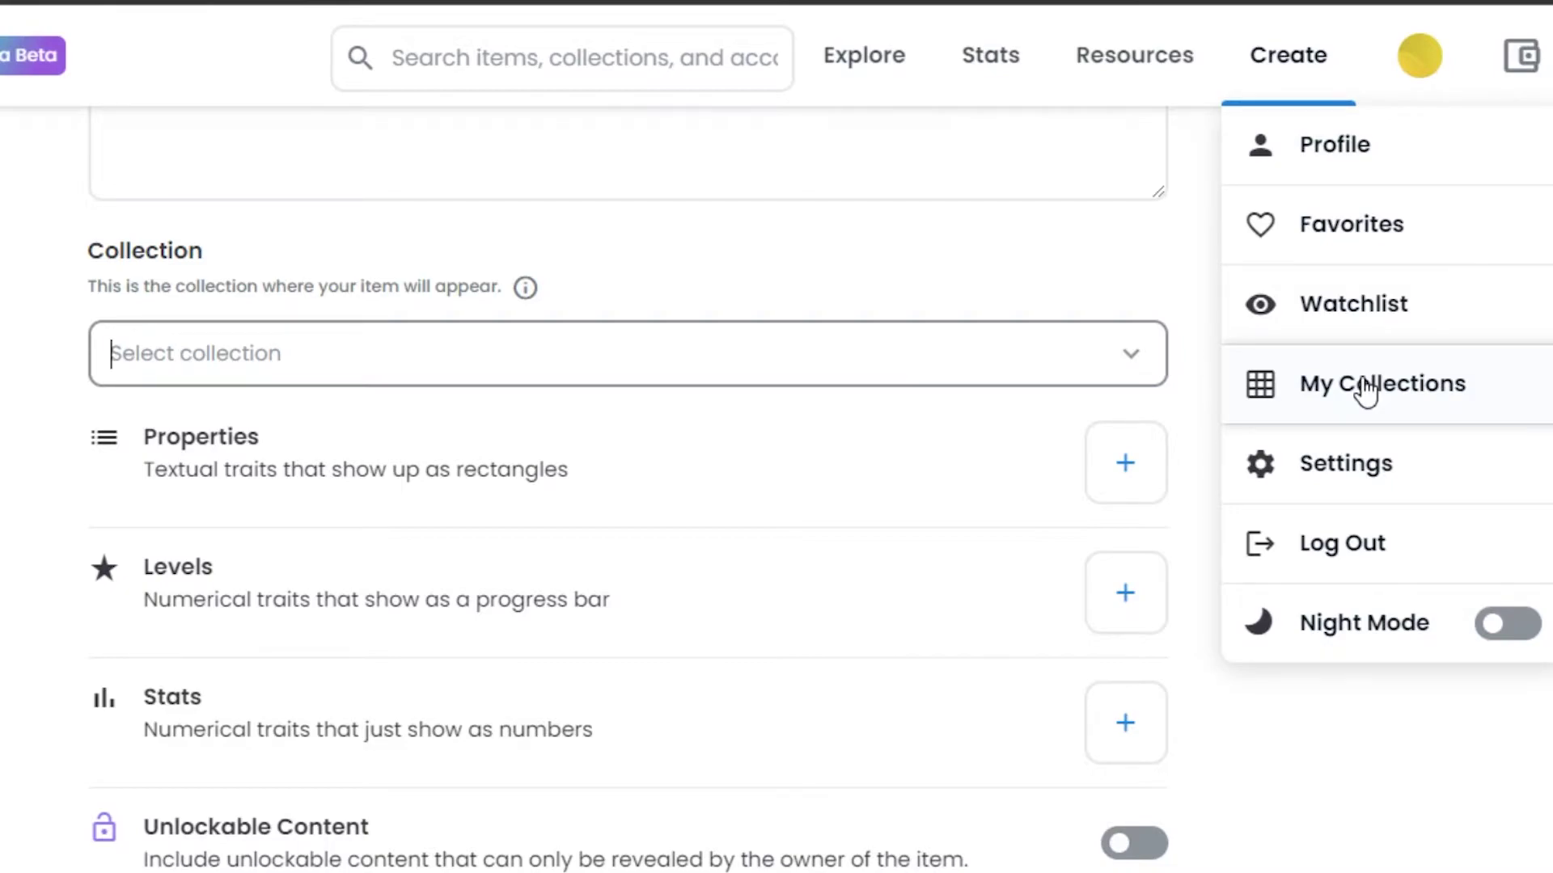
click(1164, 283)
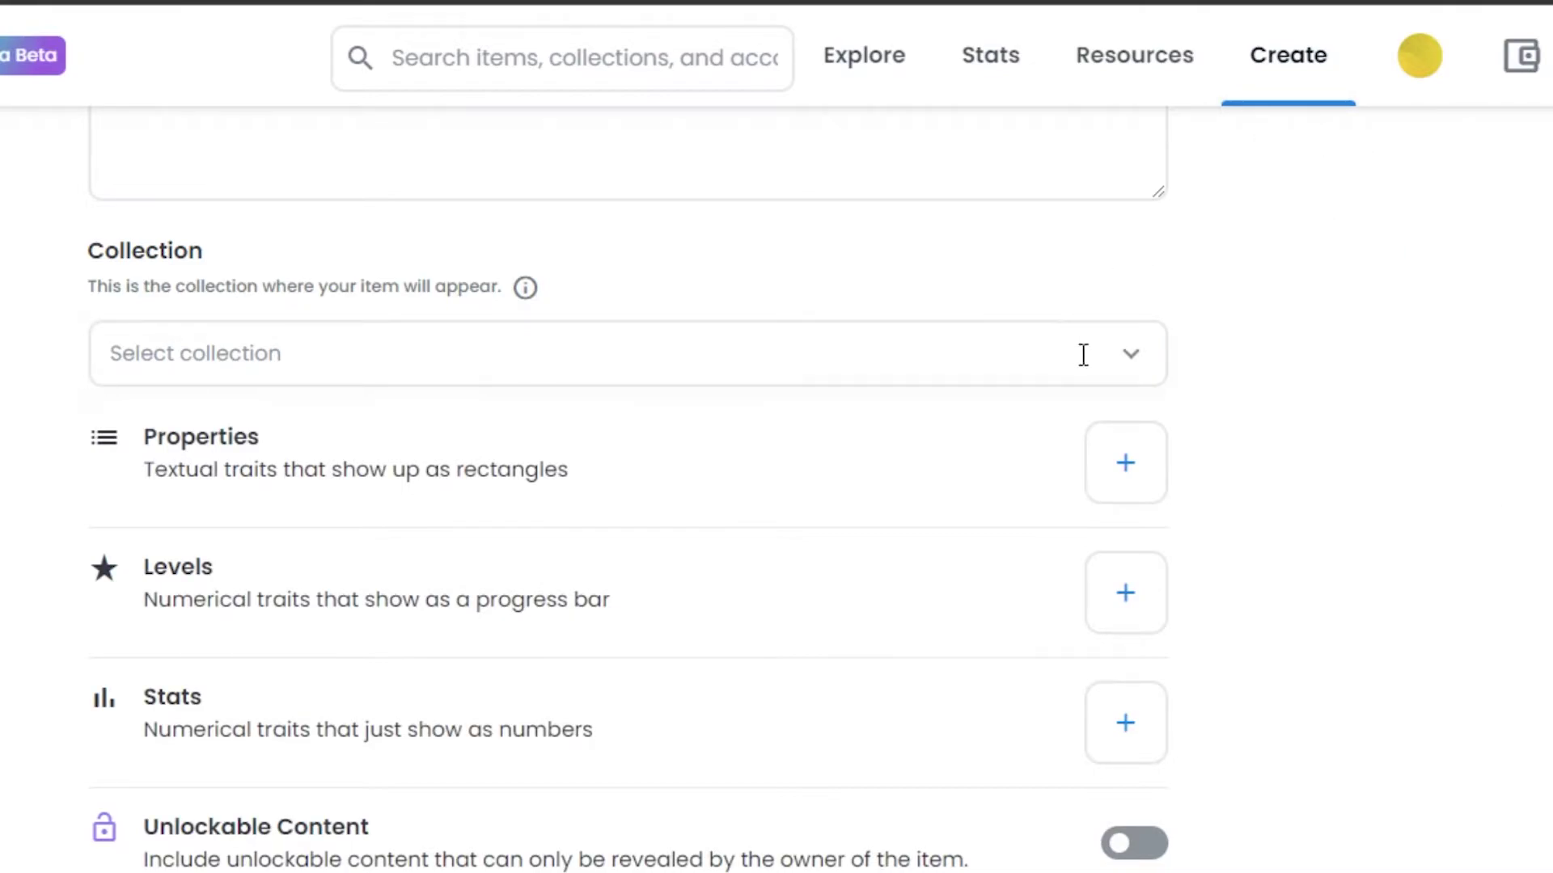
scroll(628, 485, up, 5)
scroll(686, 300, up, 3)
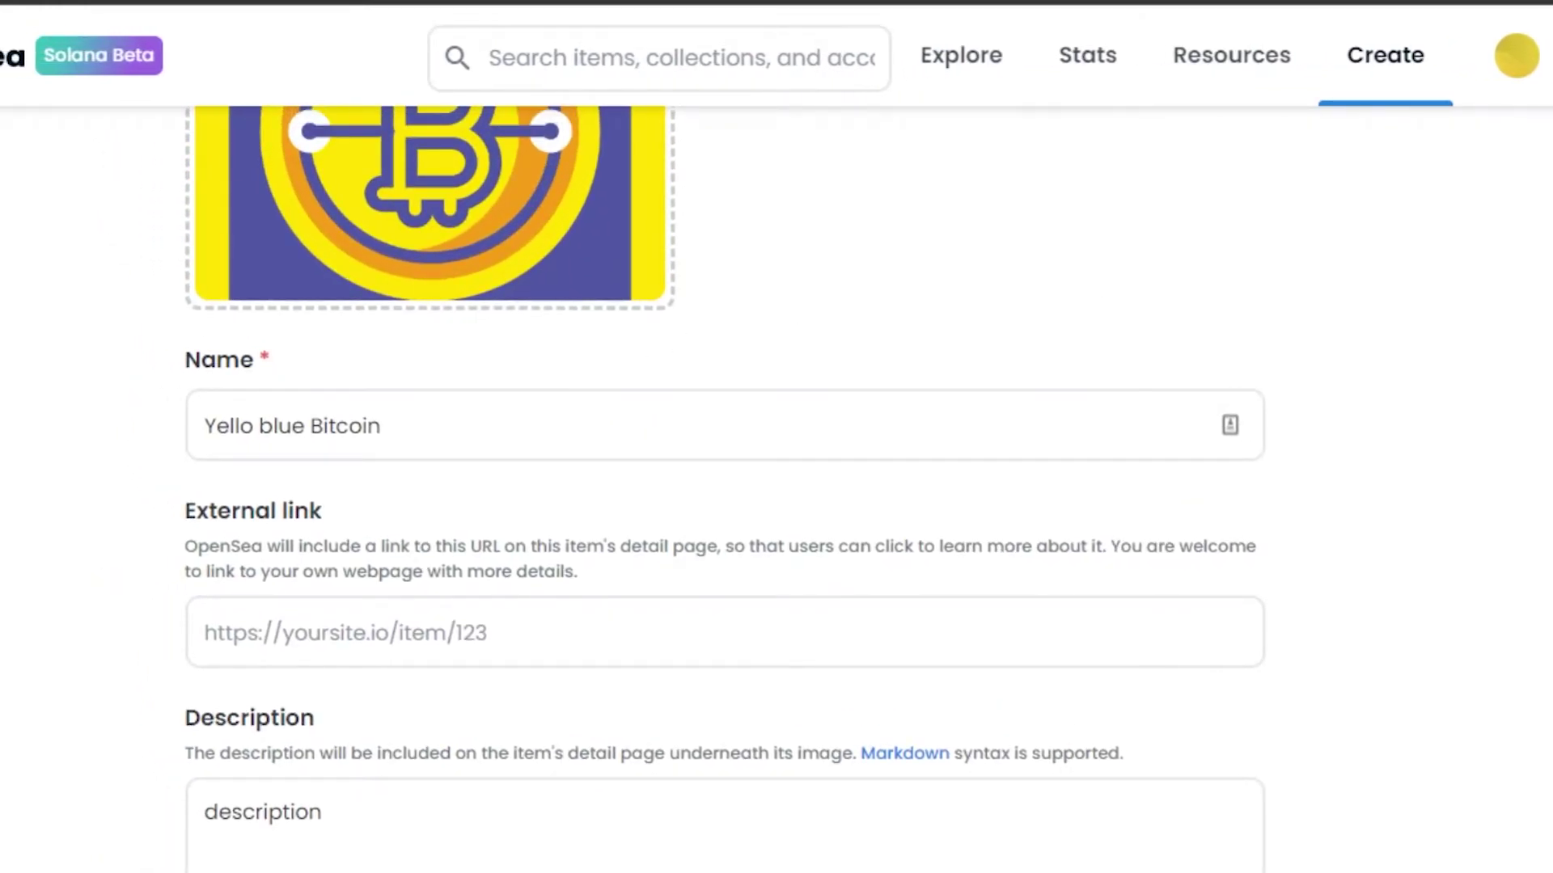
scroll(1528, 469, down, 10)
scroll(725, 404, down, 3)
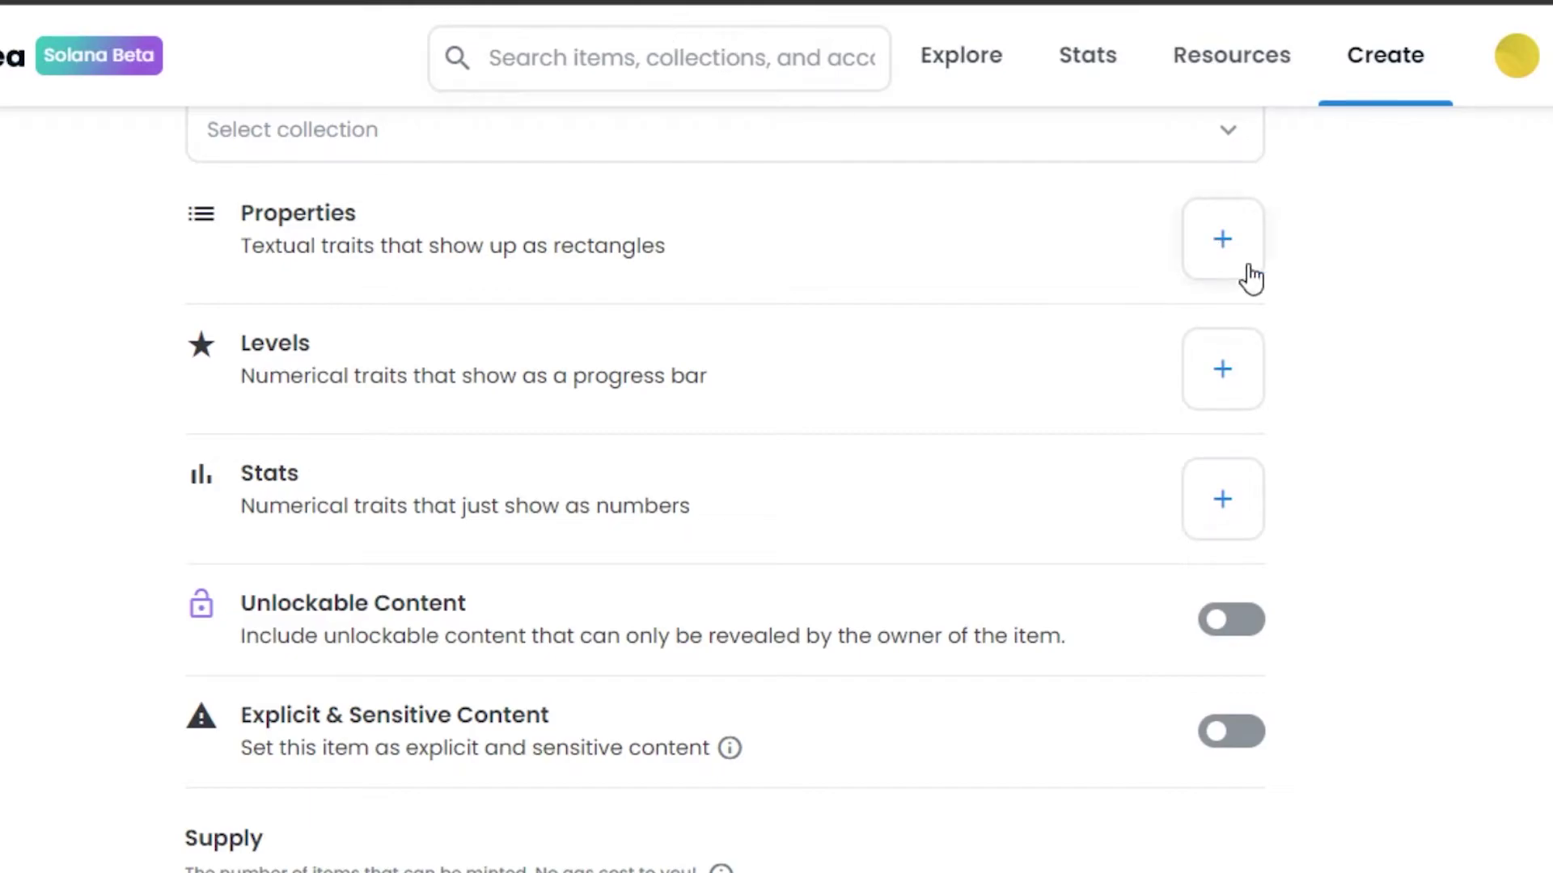
Add two Color properties, Yellow and Blue, to the item
click(1222, 241)
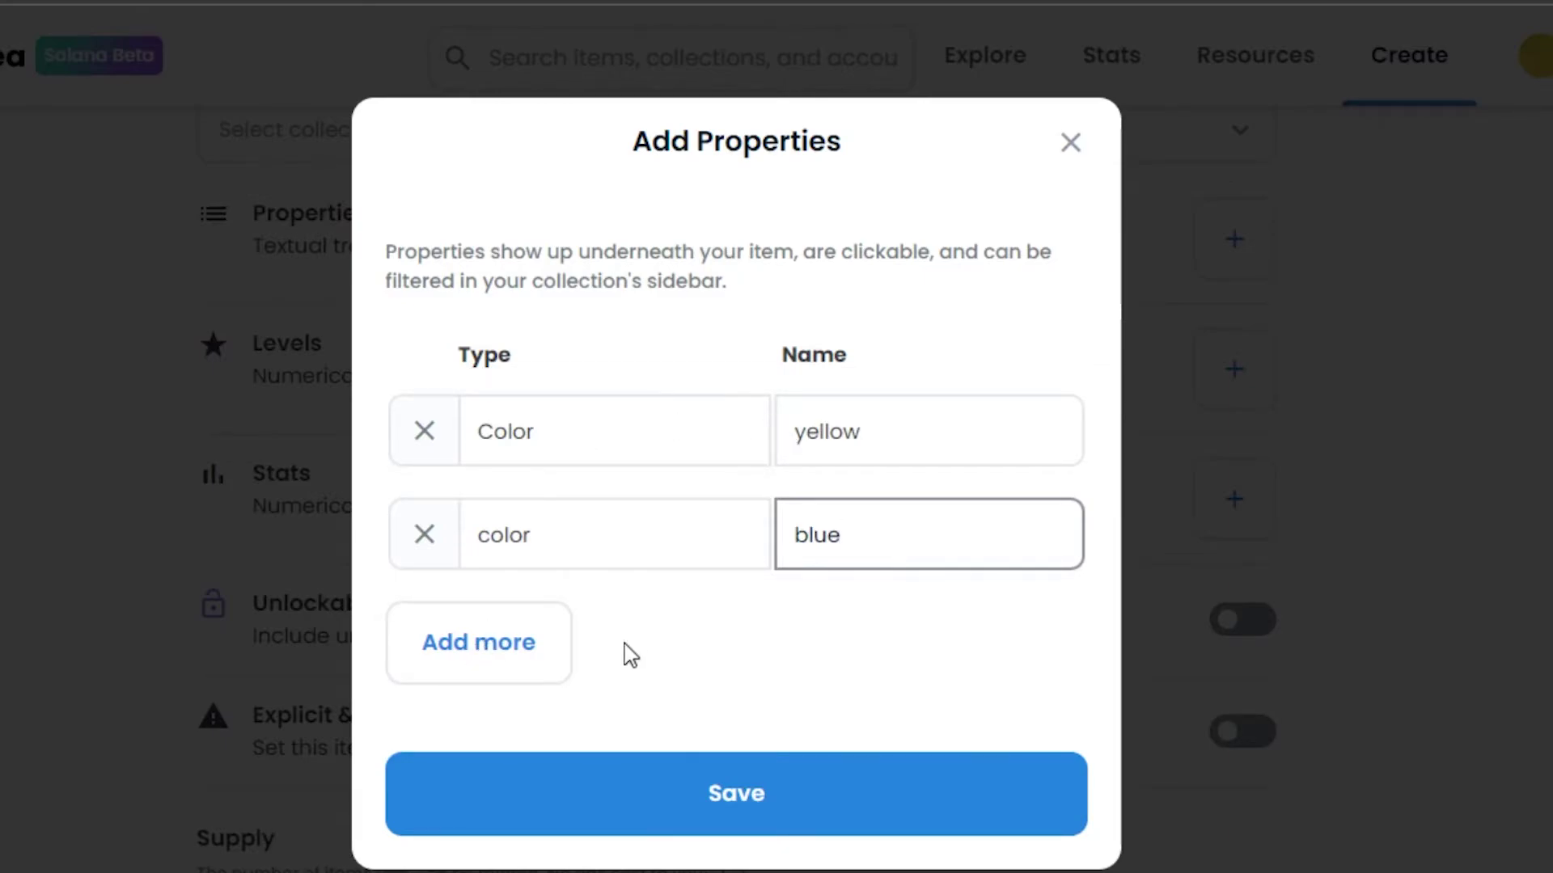
click(650, 785)
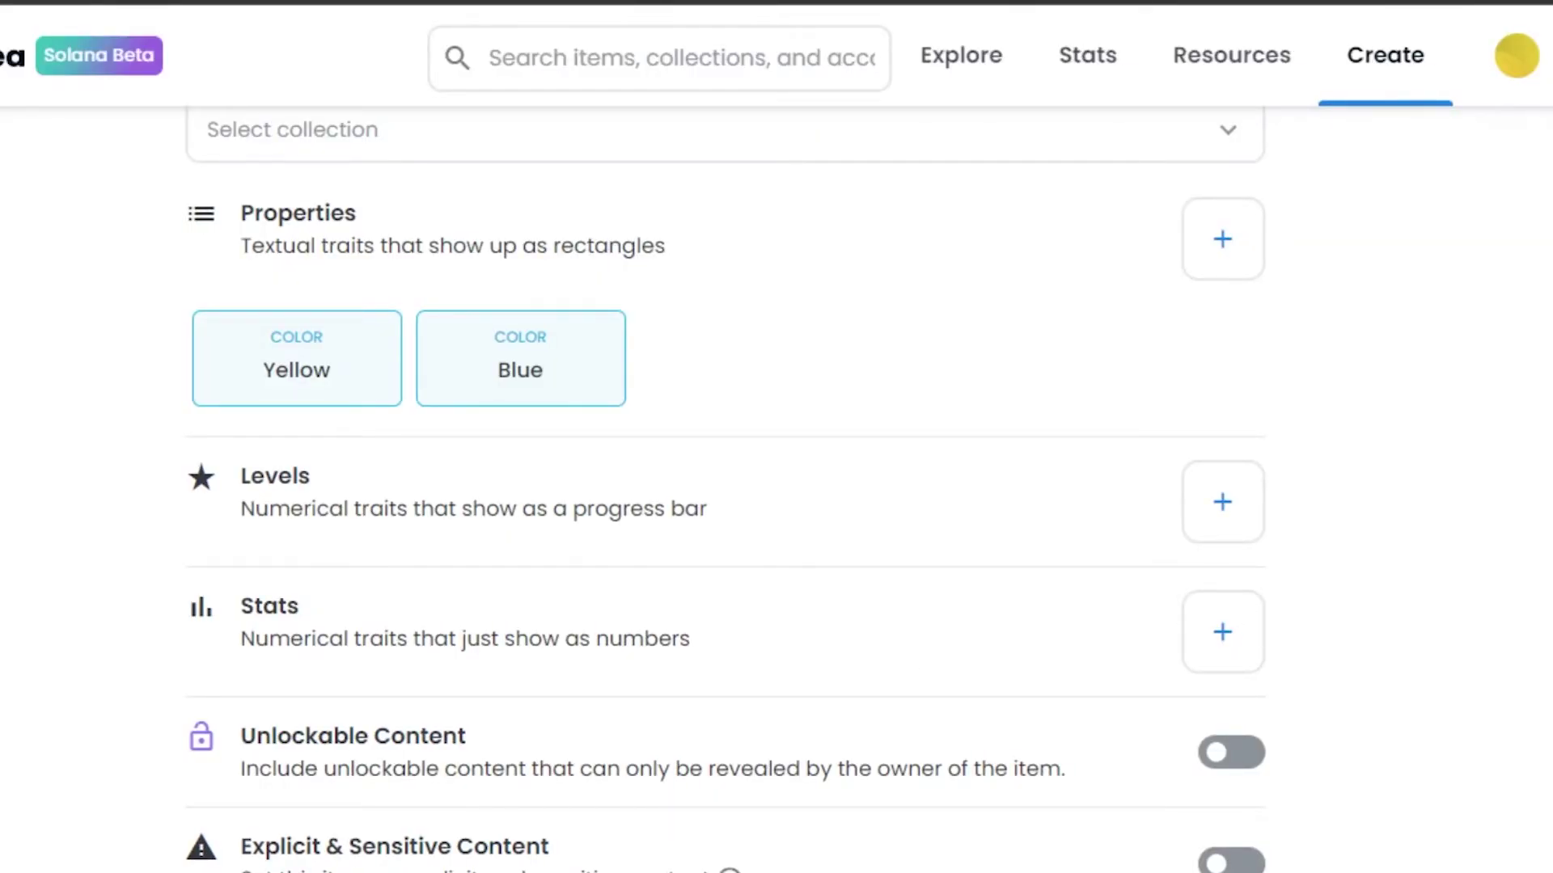
scroll(649, 771, up, 10)
scroll(828, 477, down, 10)
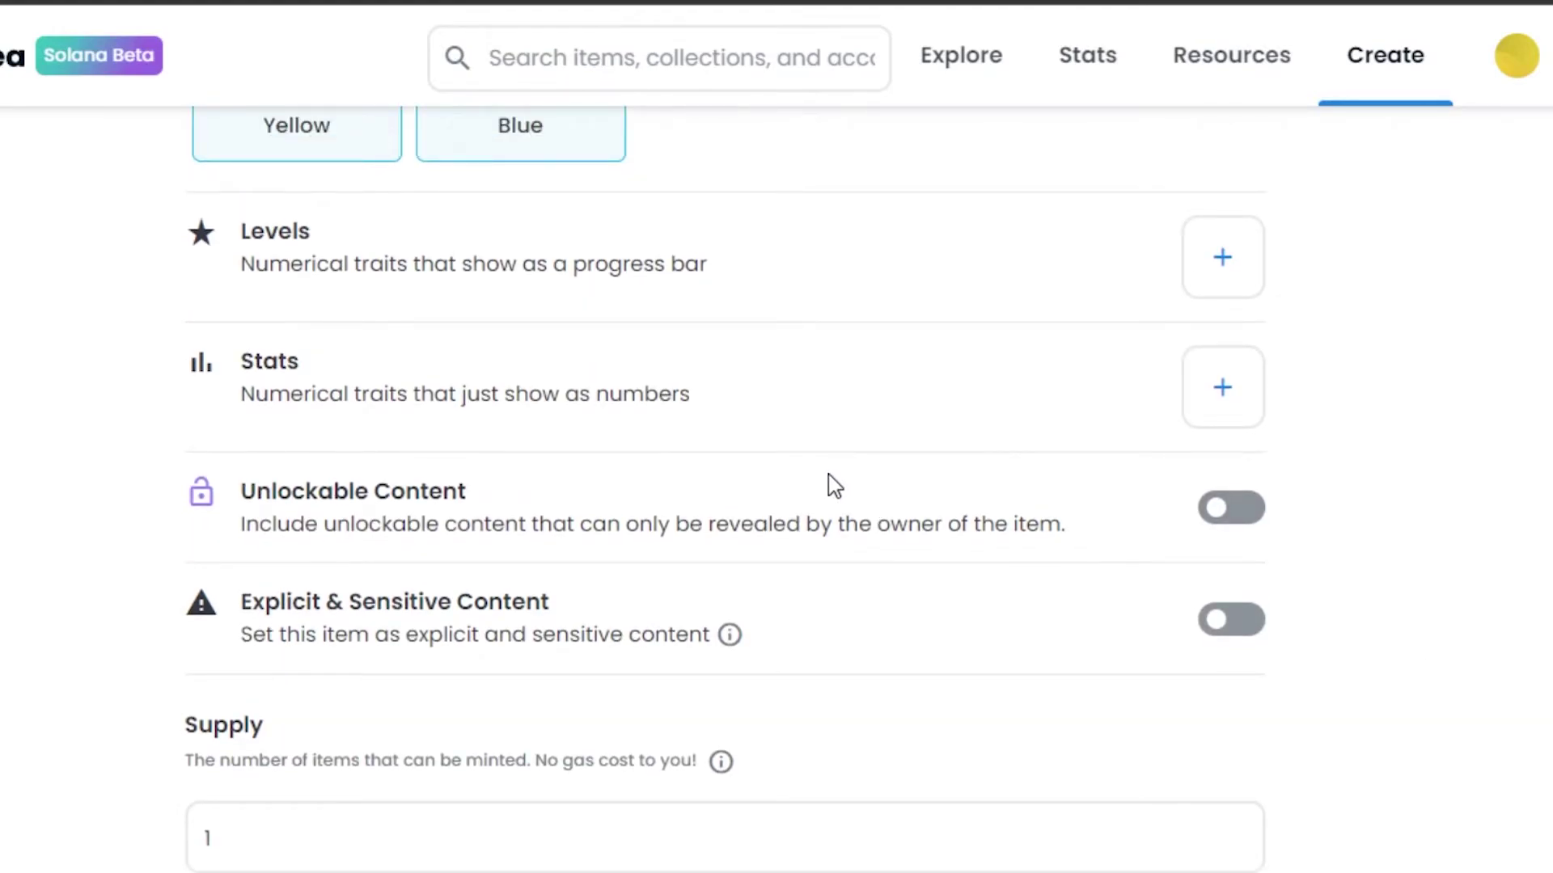
Open the Levels editor and close it without adding any levels
click(1222, 258)
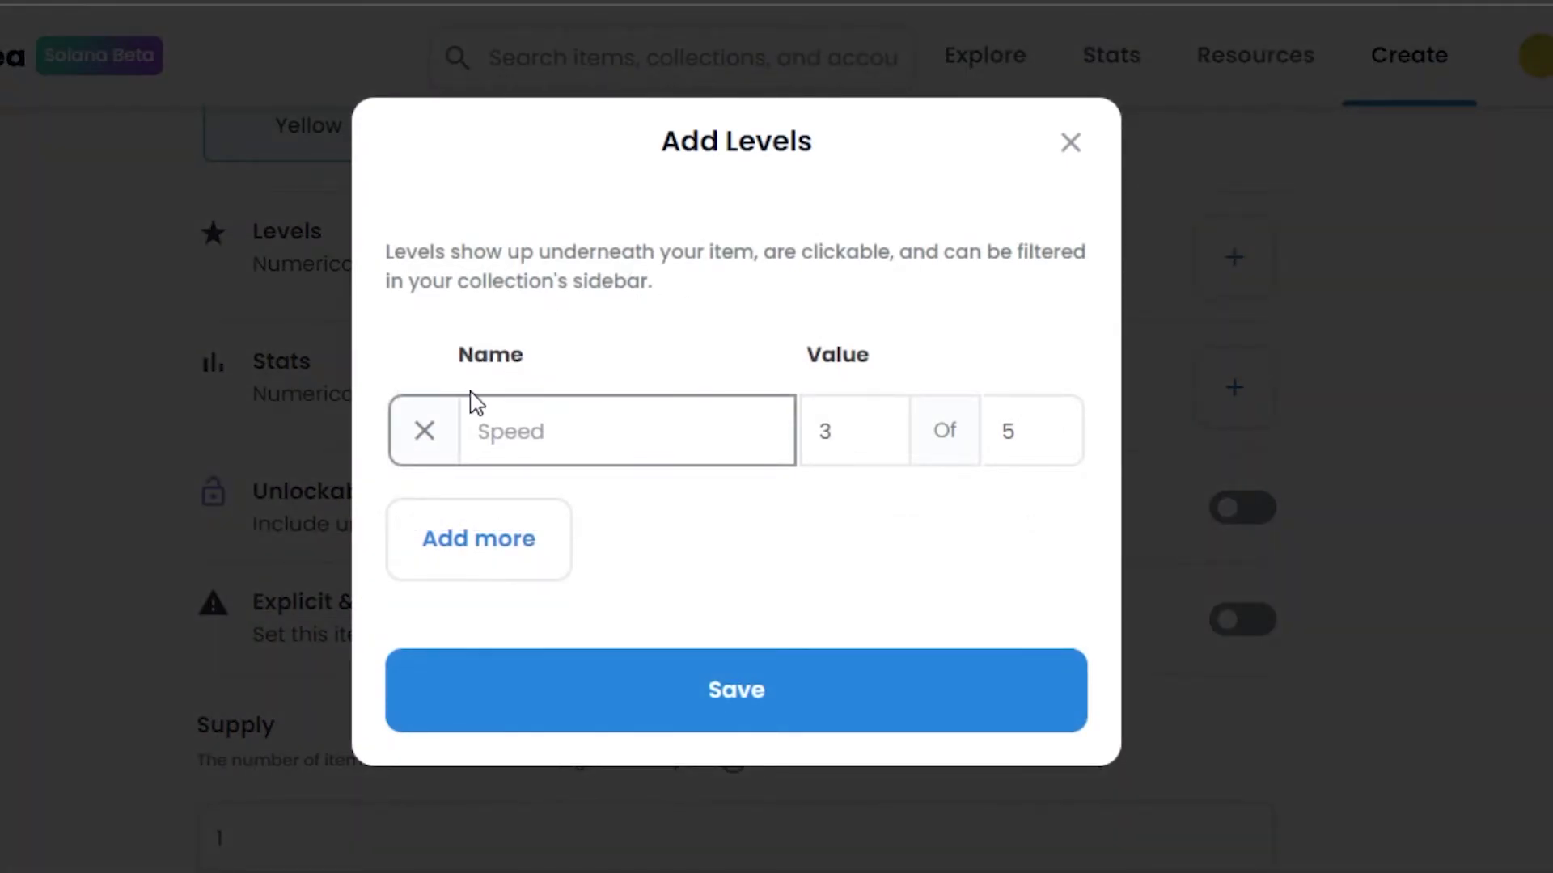
click(858, 433)
click(1068, 146)
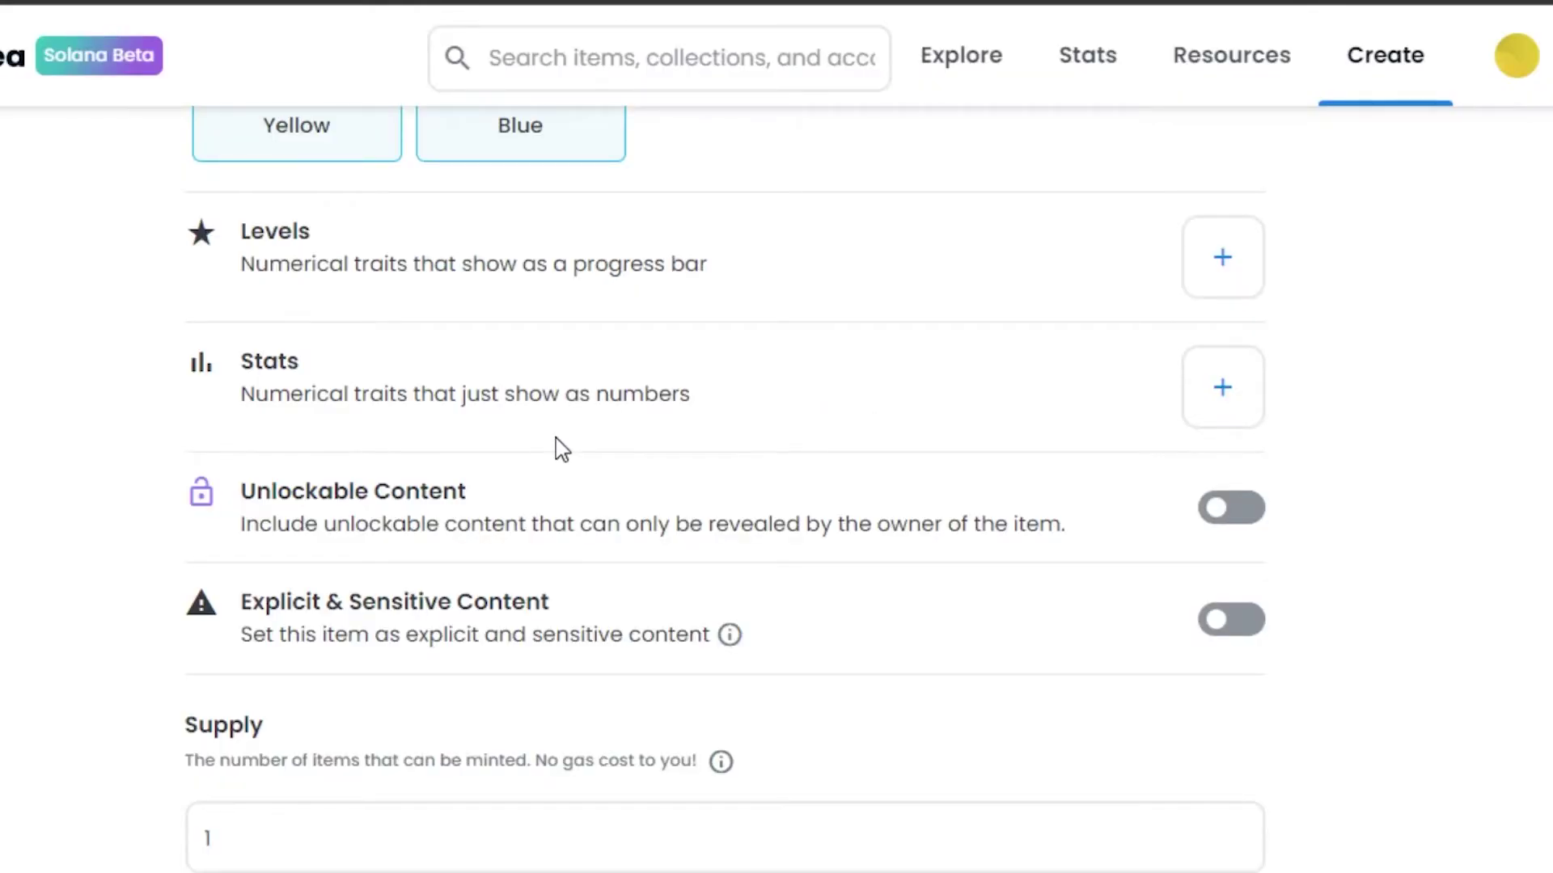
scroll(562, 449, up, 10)
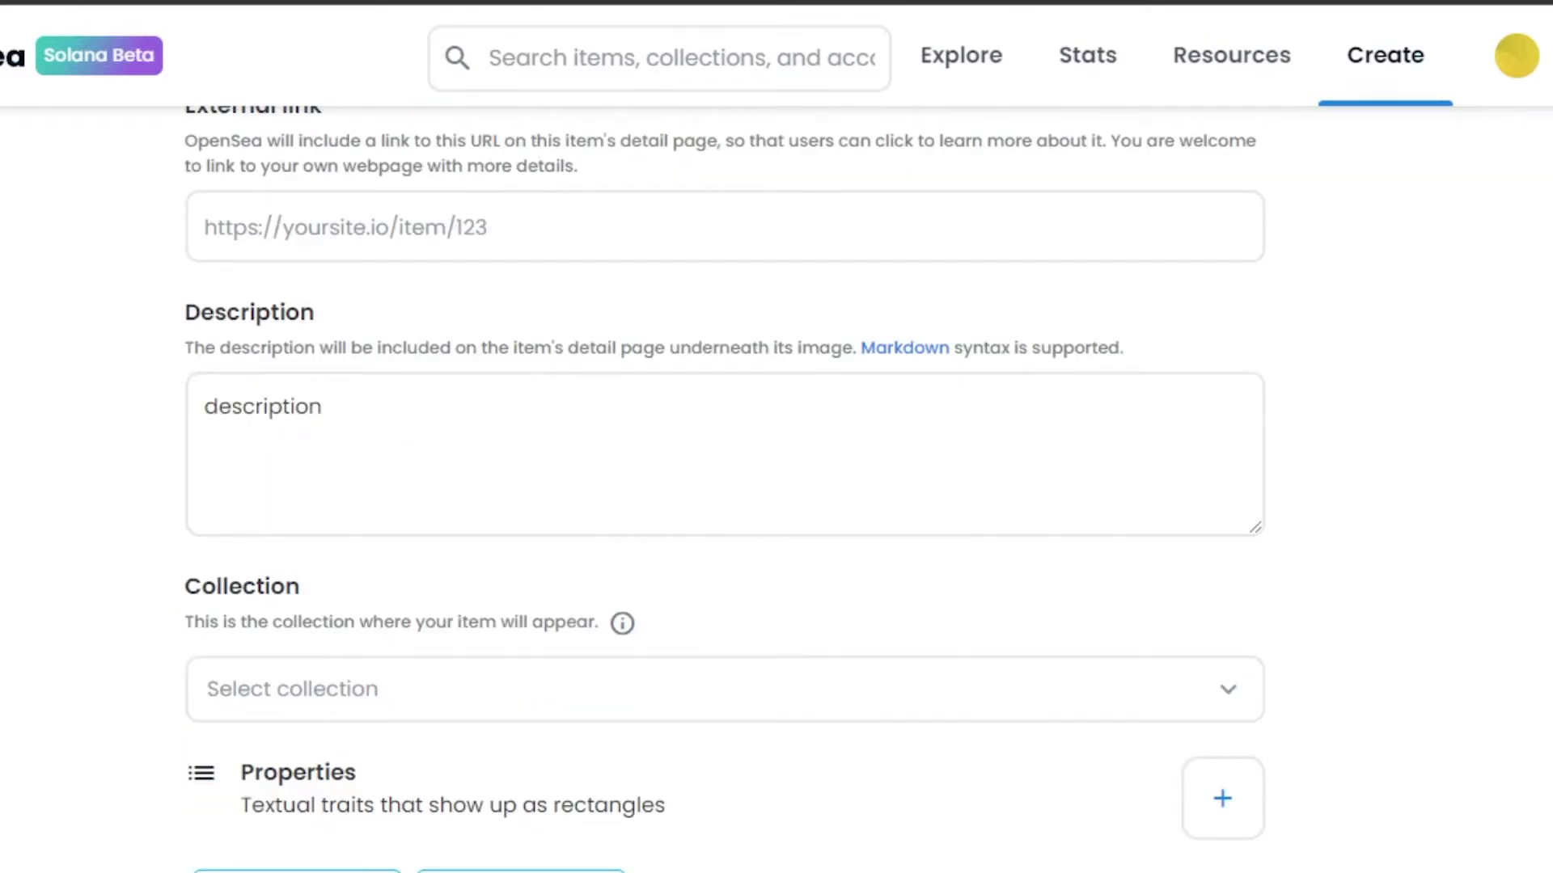
scroll(562, 449, down, 12)
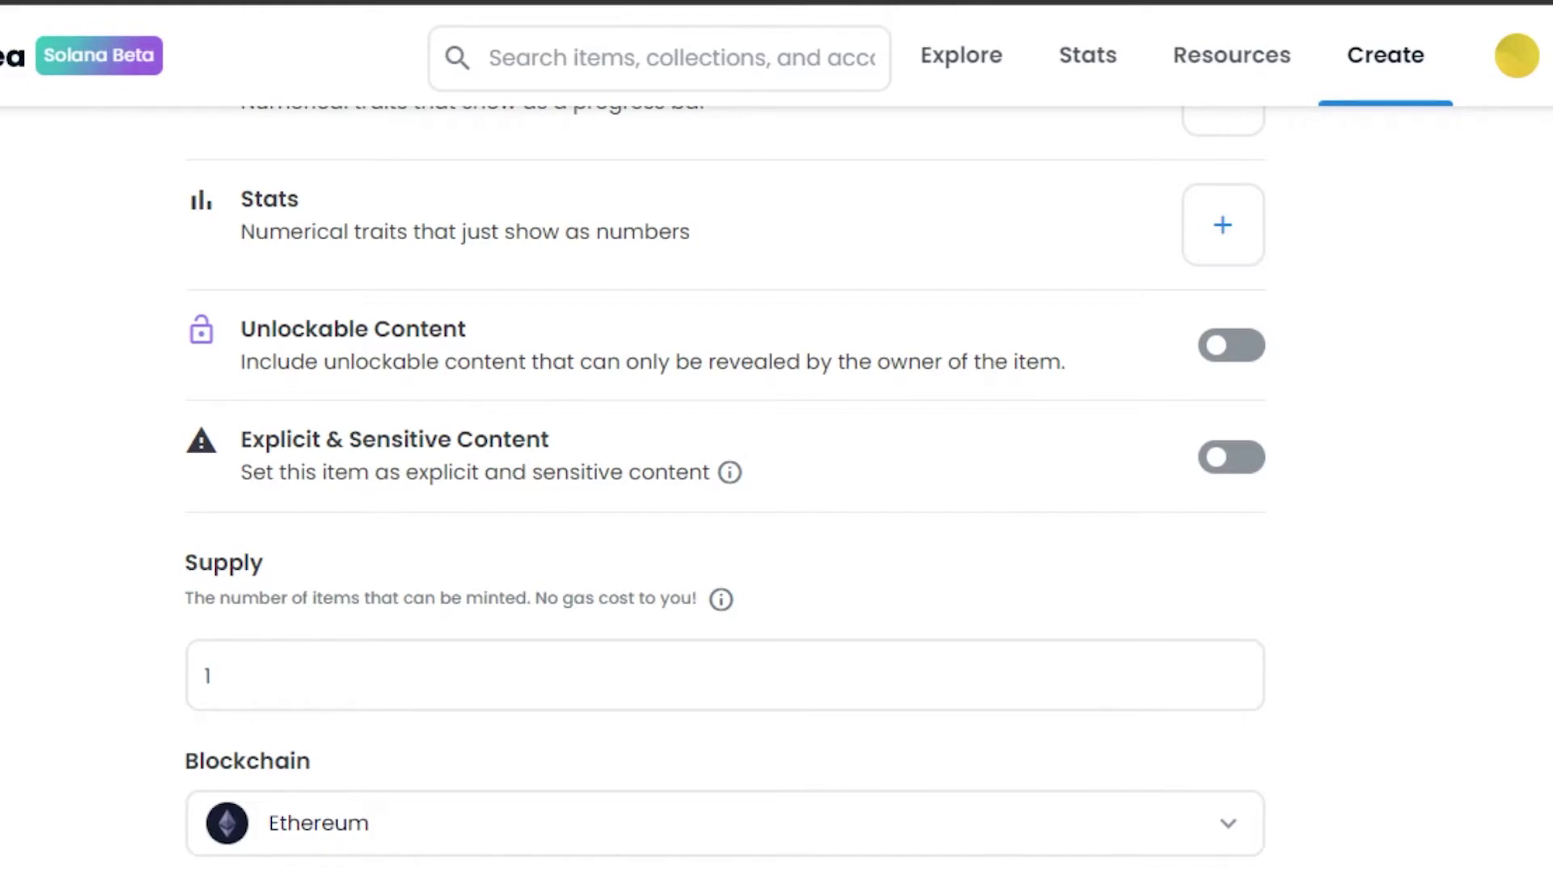
click(1239, 354)
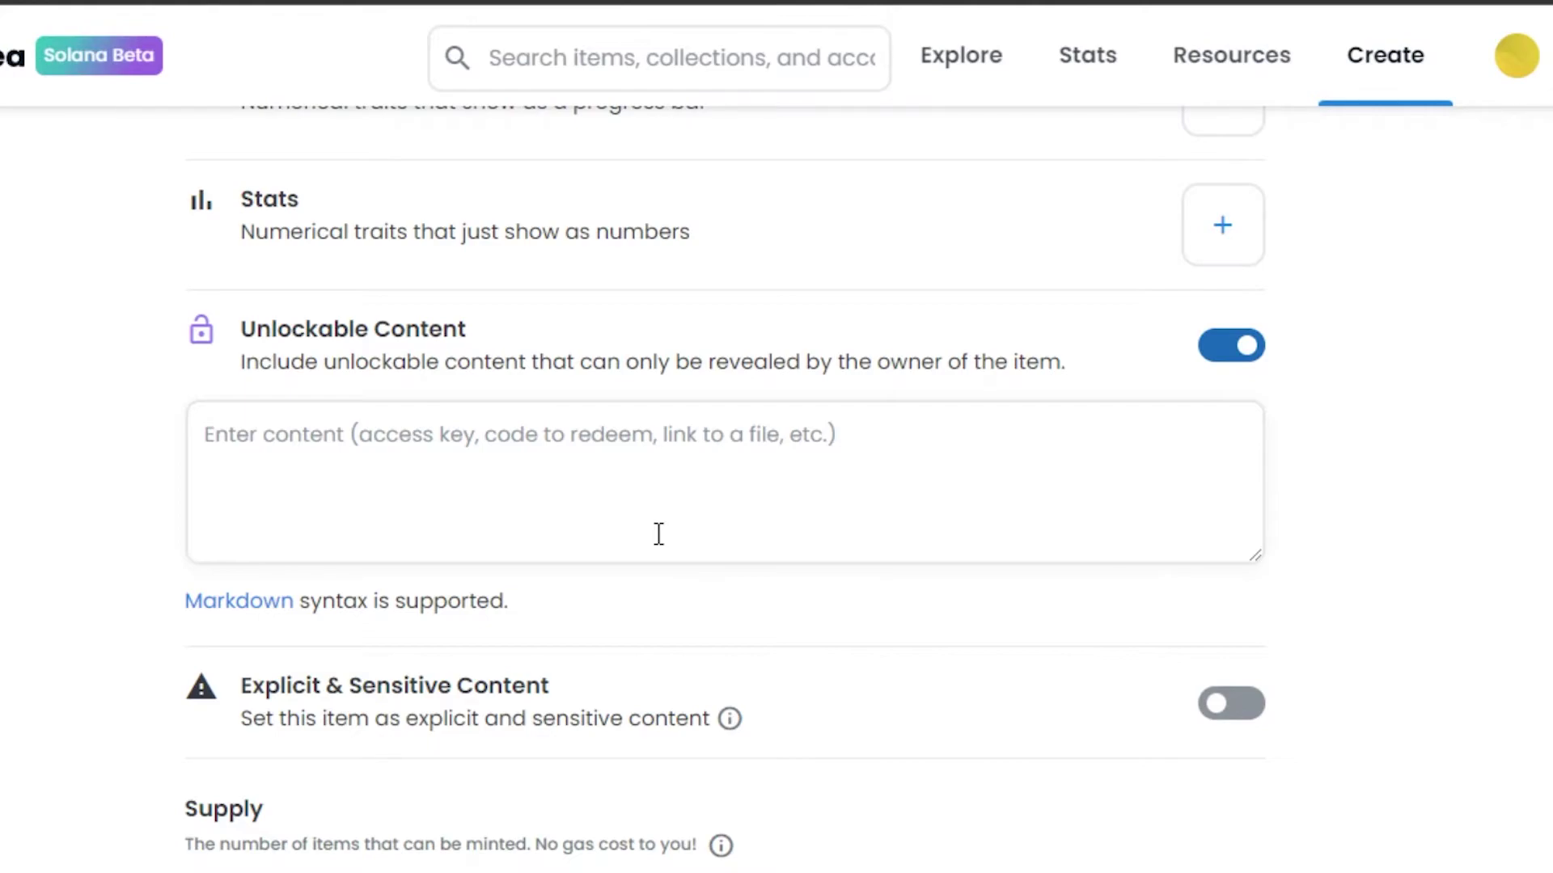
scroll(659, 533, down, 3)
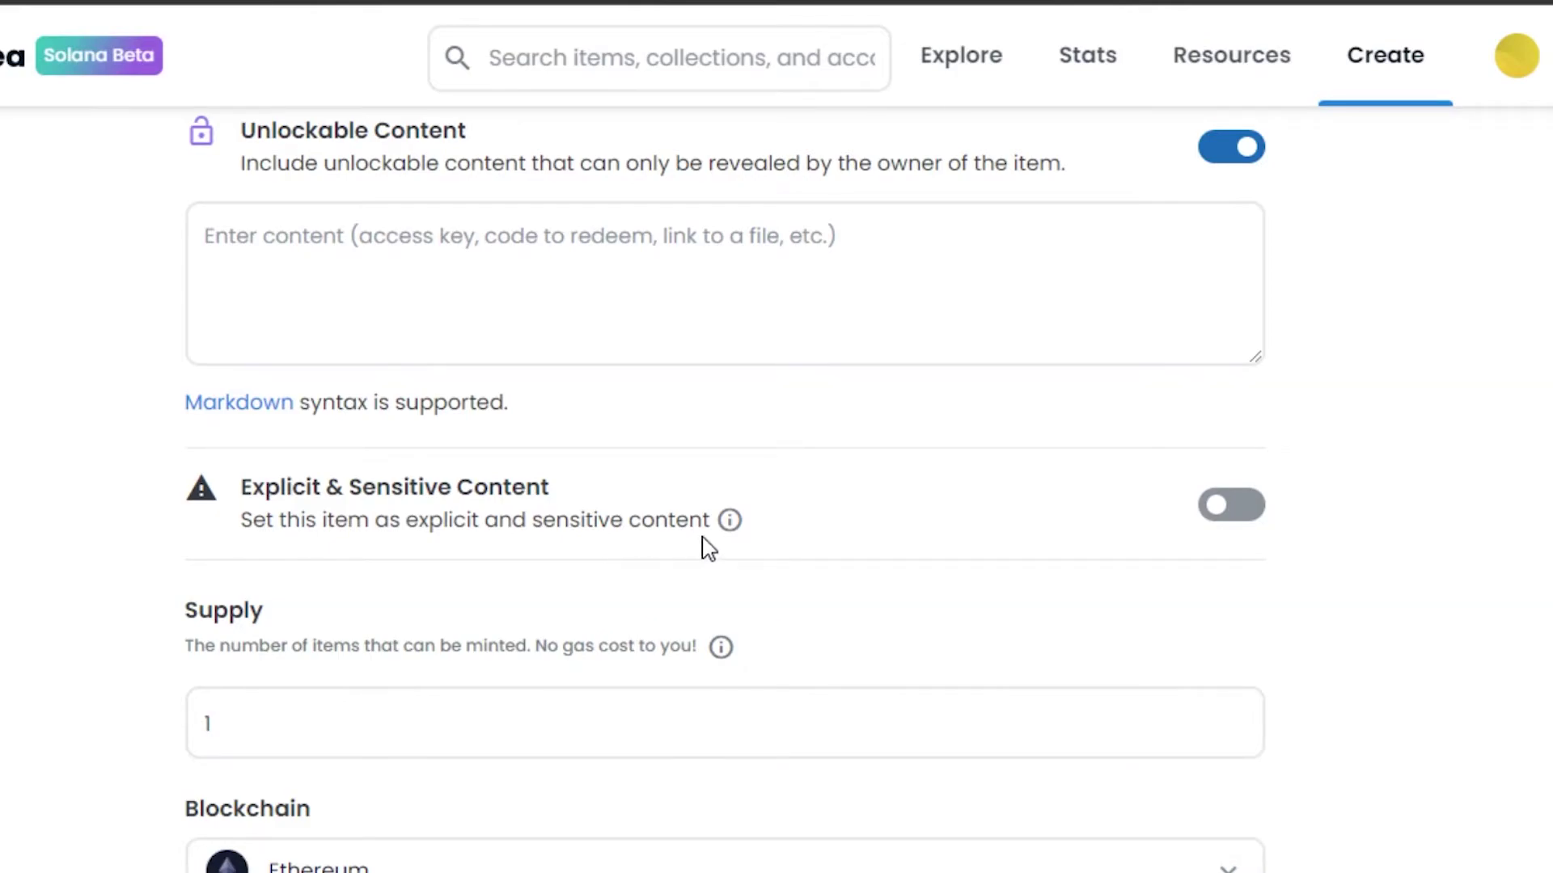
scroll(777, 485, down, 5)
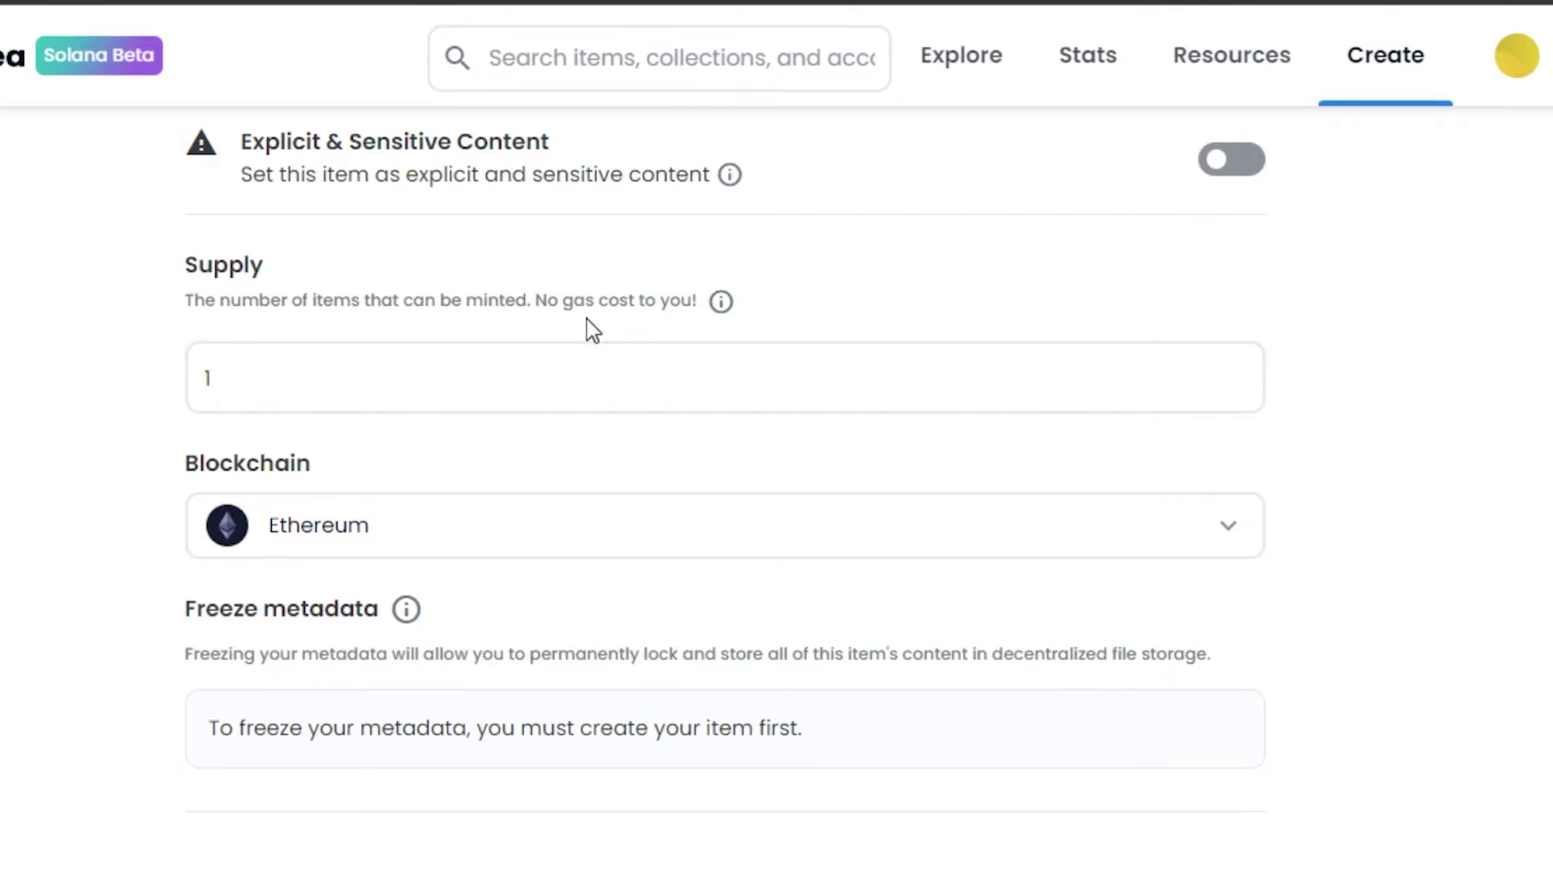
click(395, 527)
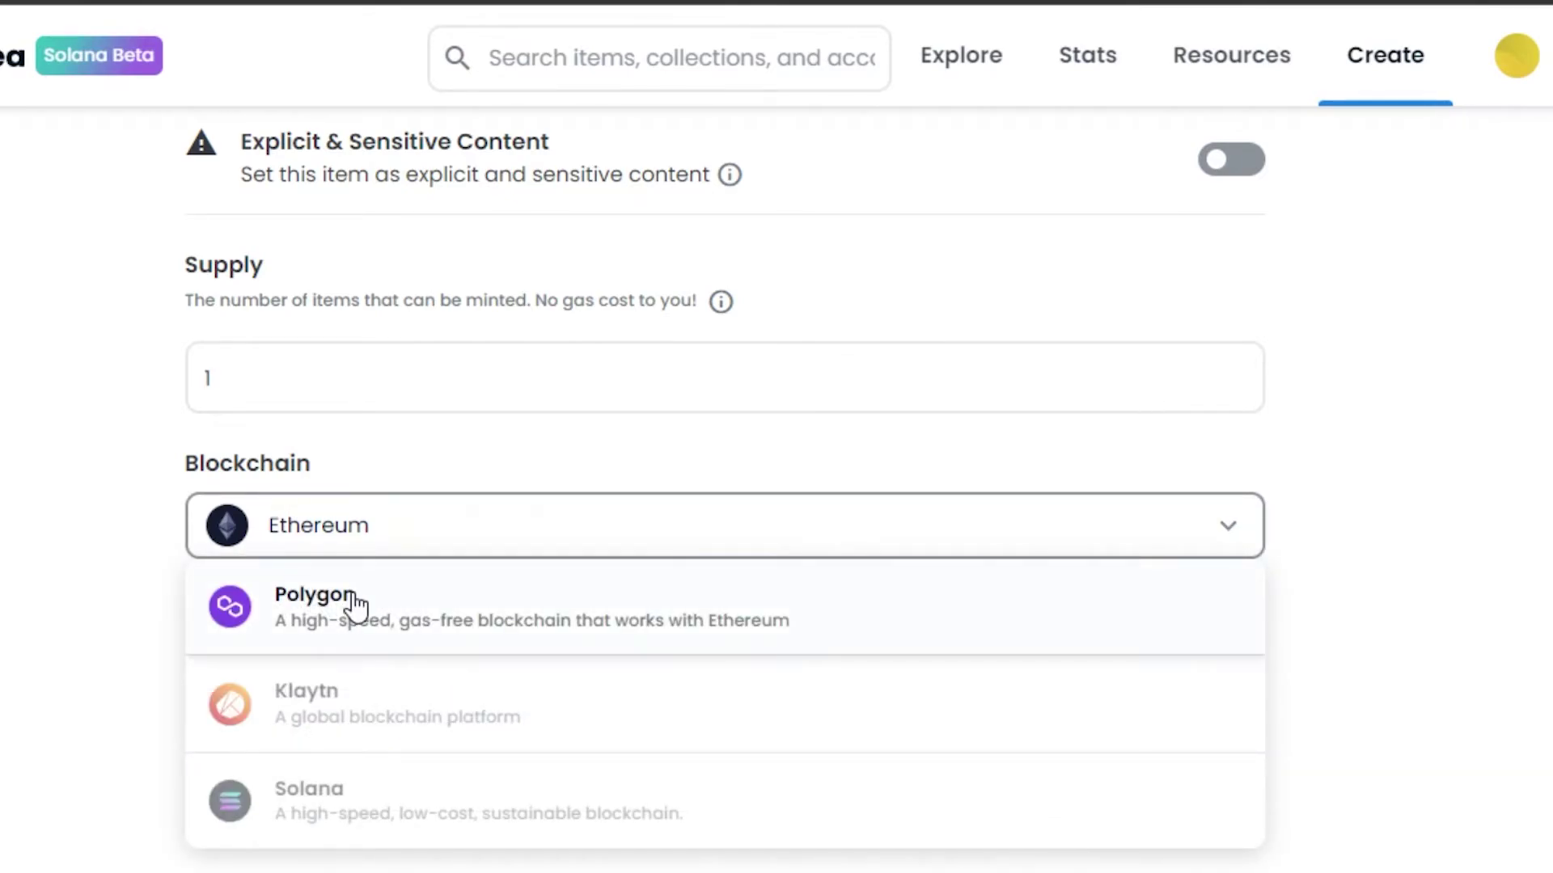
scroll(337, 825, up, 1)
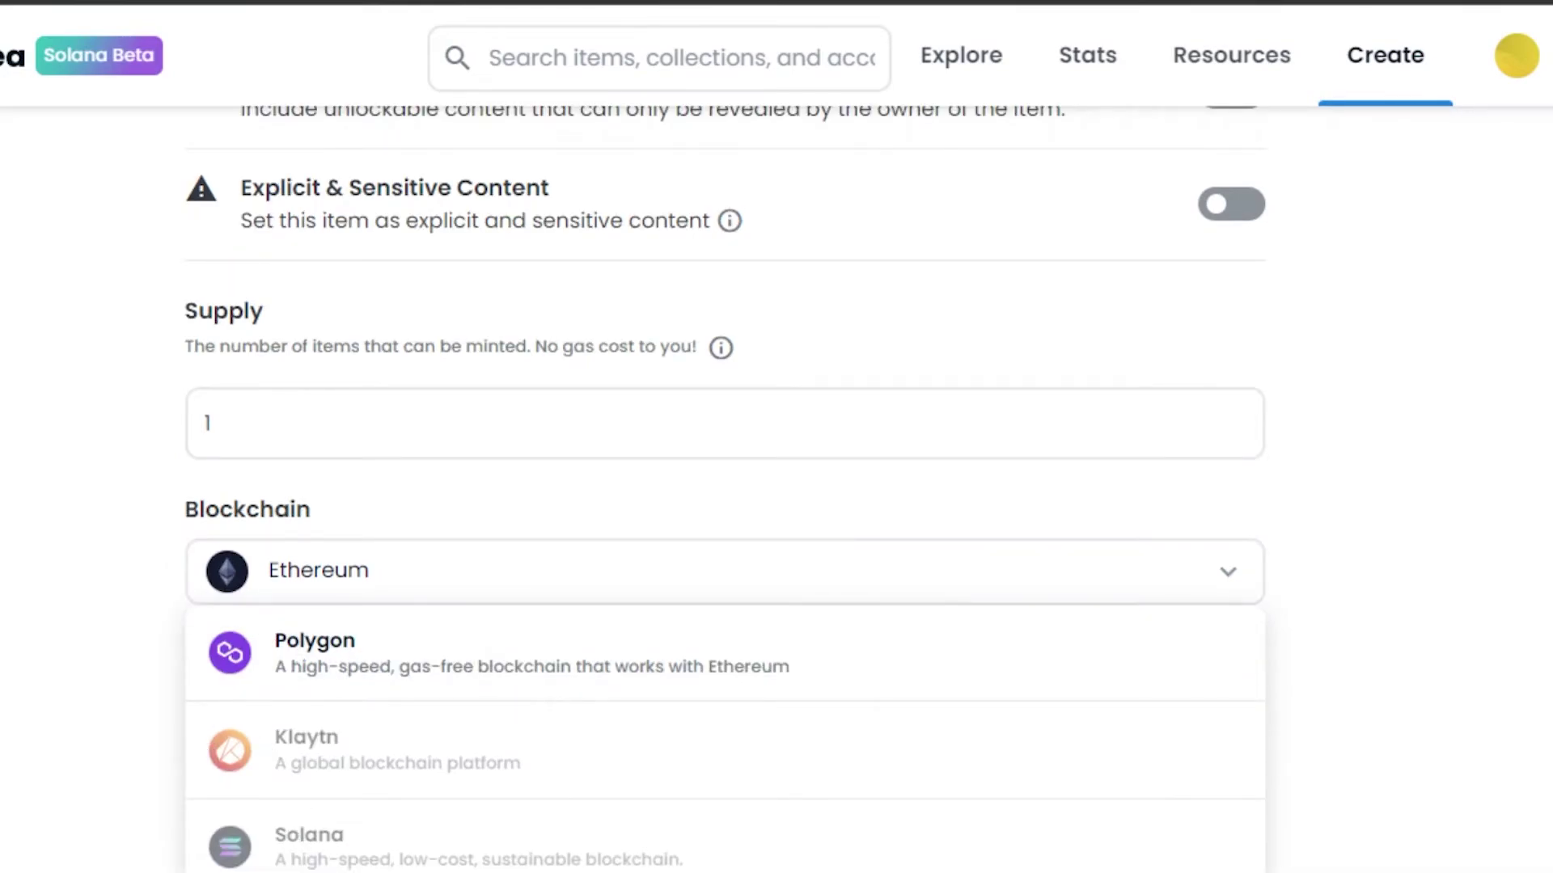
scroll(725, 490, up, 7)
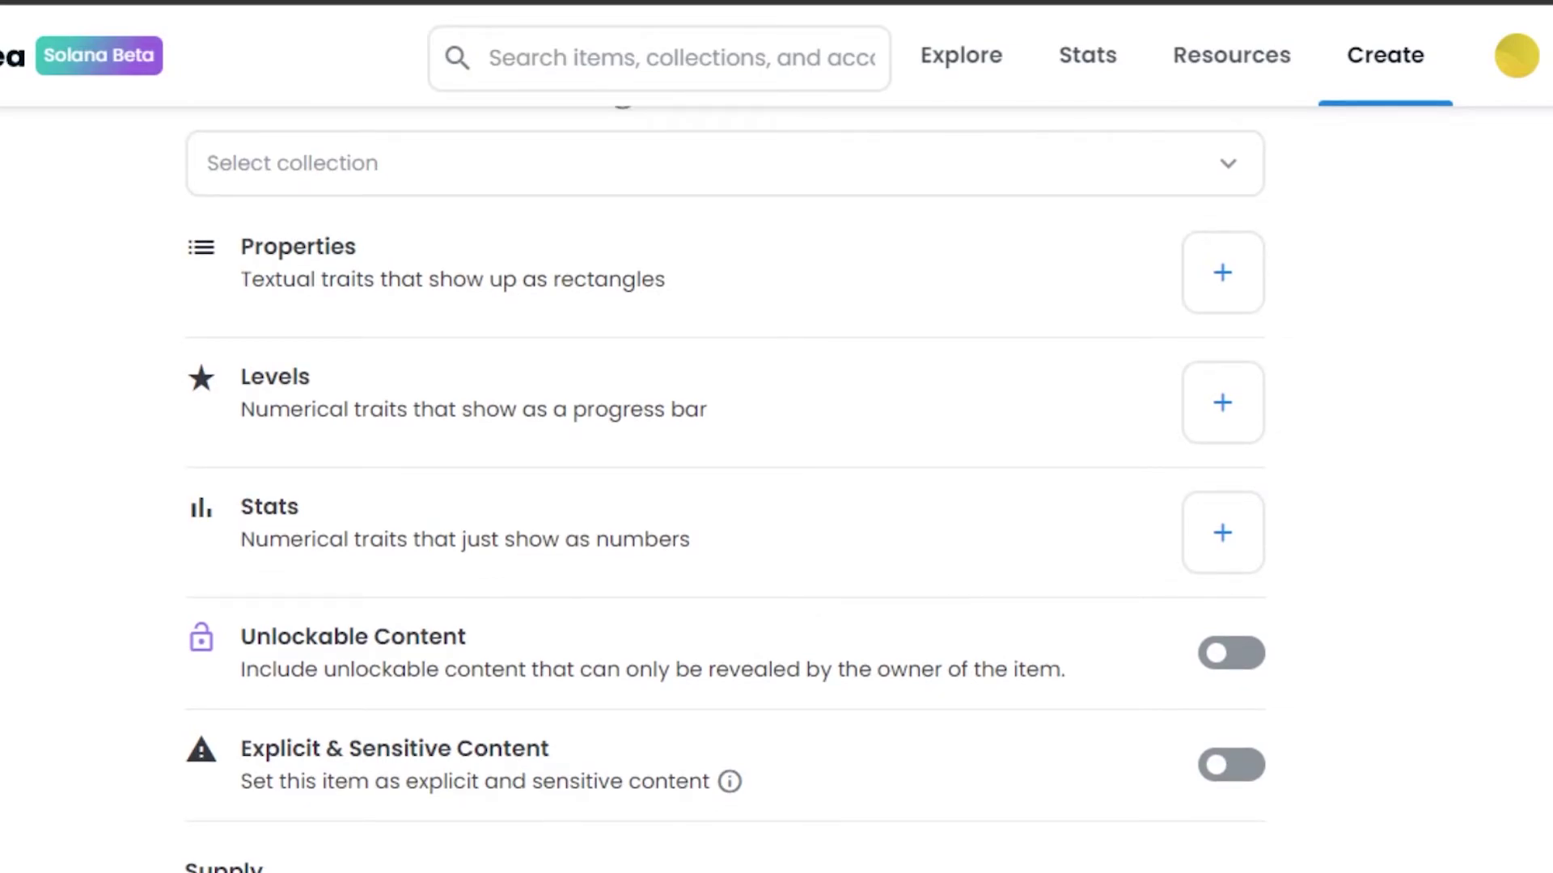
scroll(726, 490, down, 9)
scroll(725, 490, up, 16)
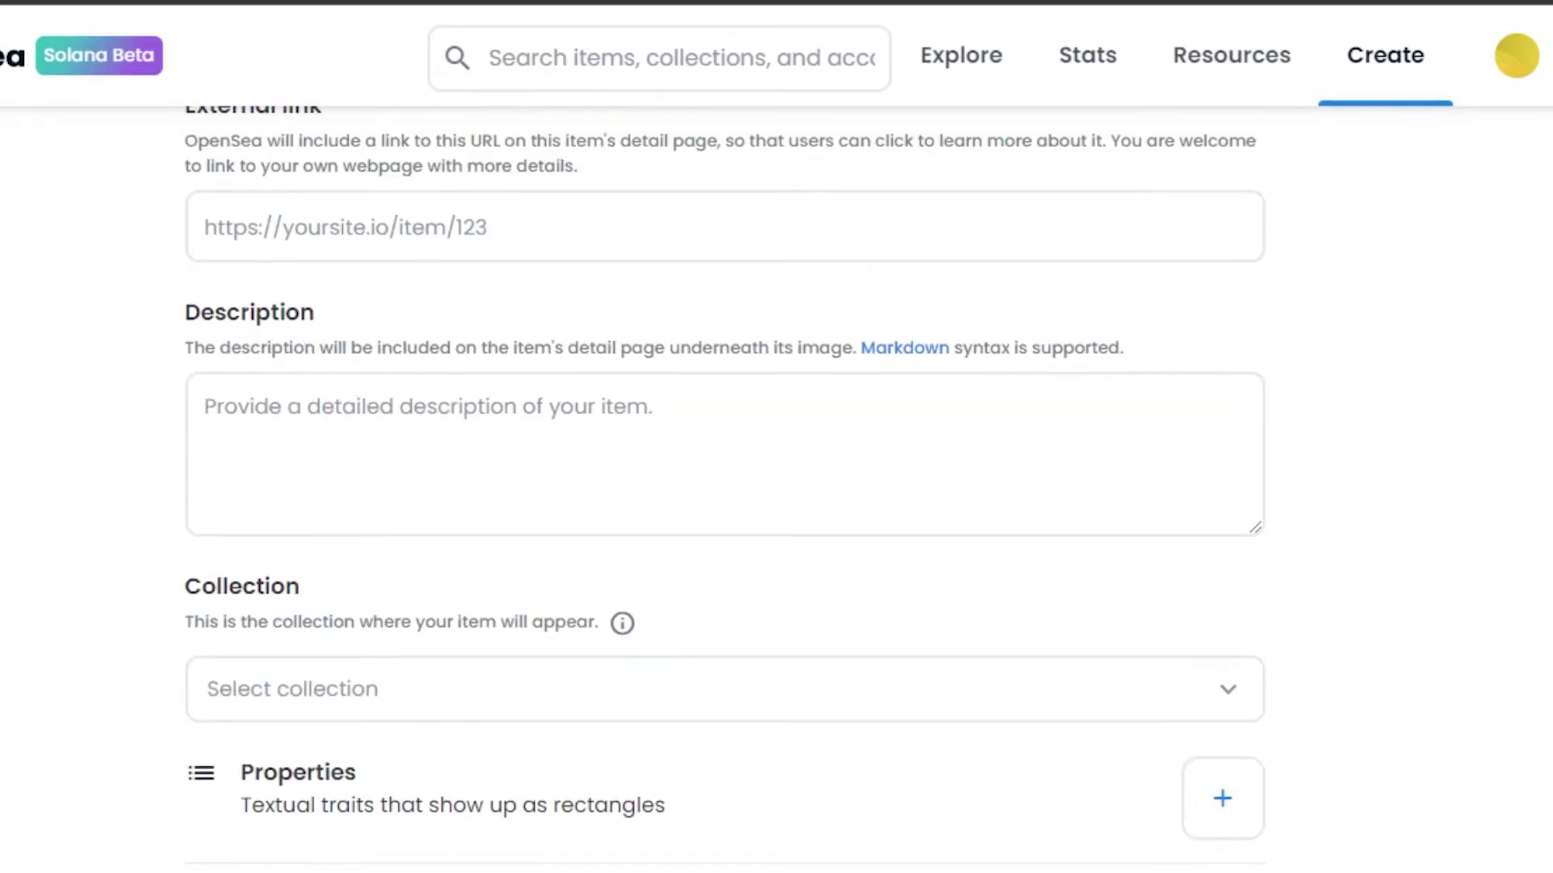
scroll(725, 490, down, 3)
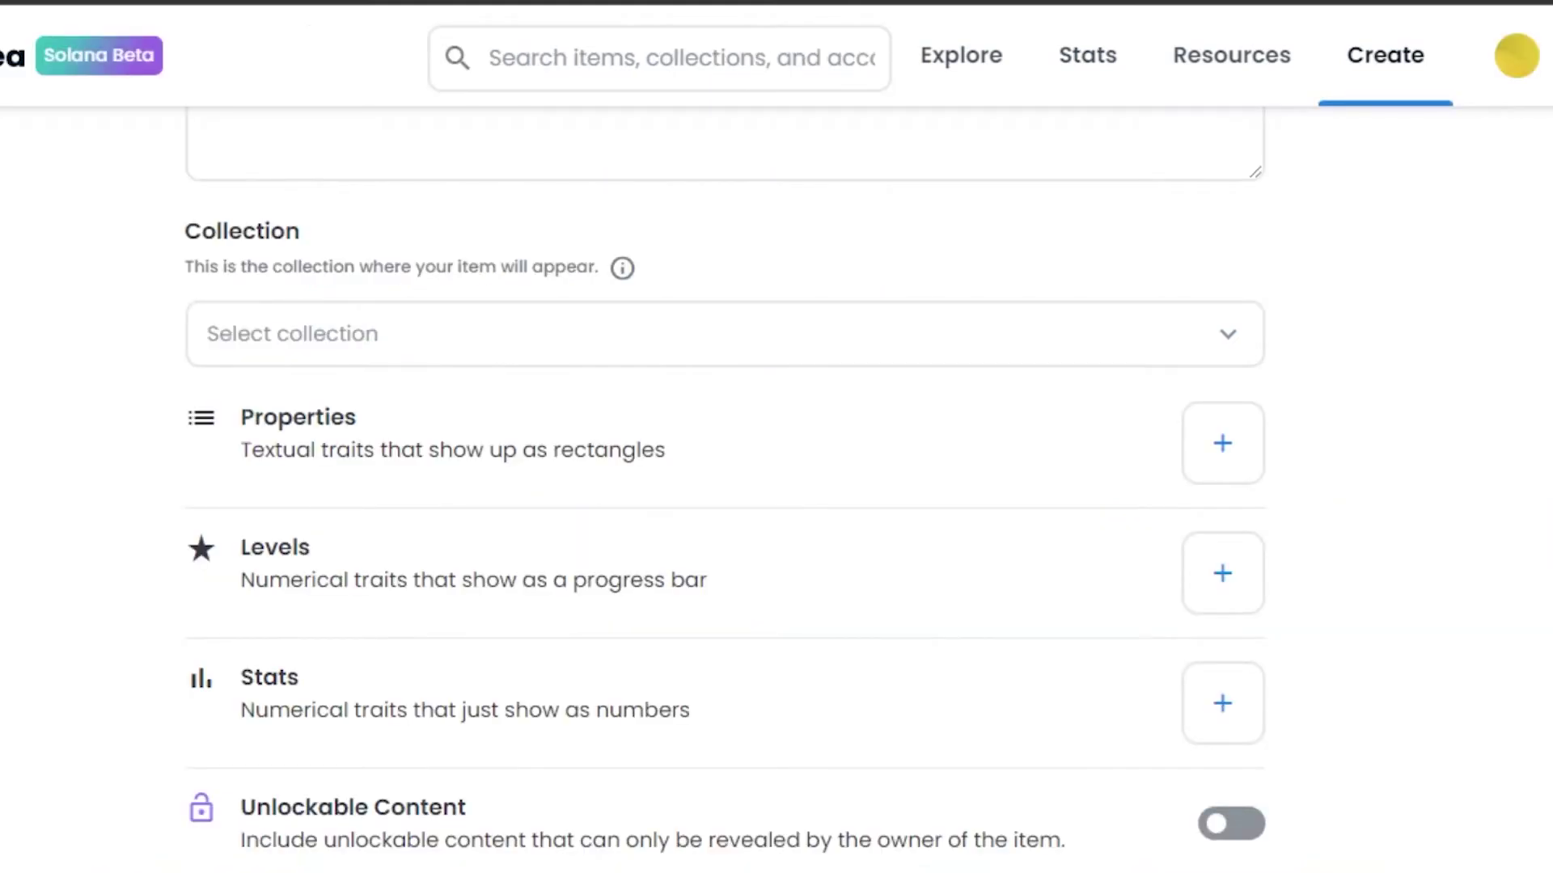
scroll(776, 486, down, 10)
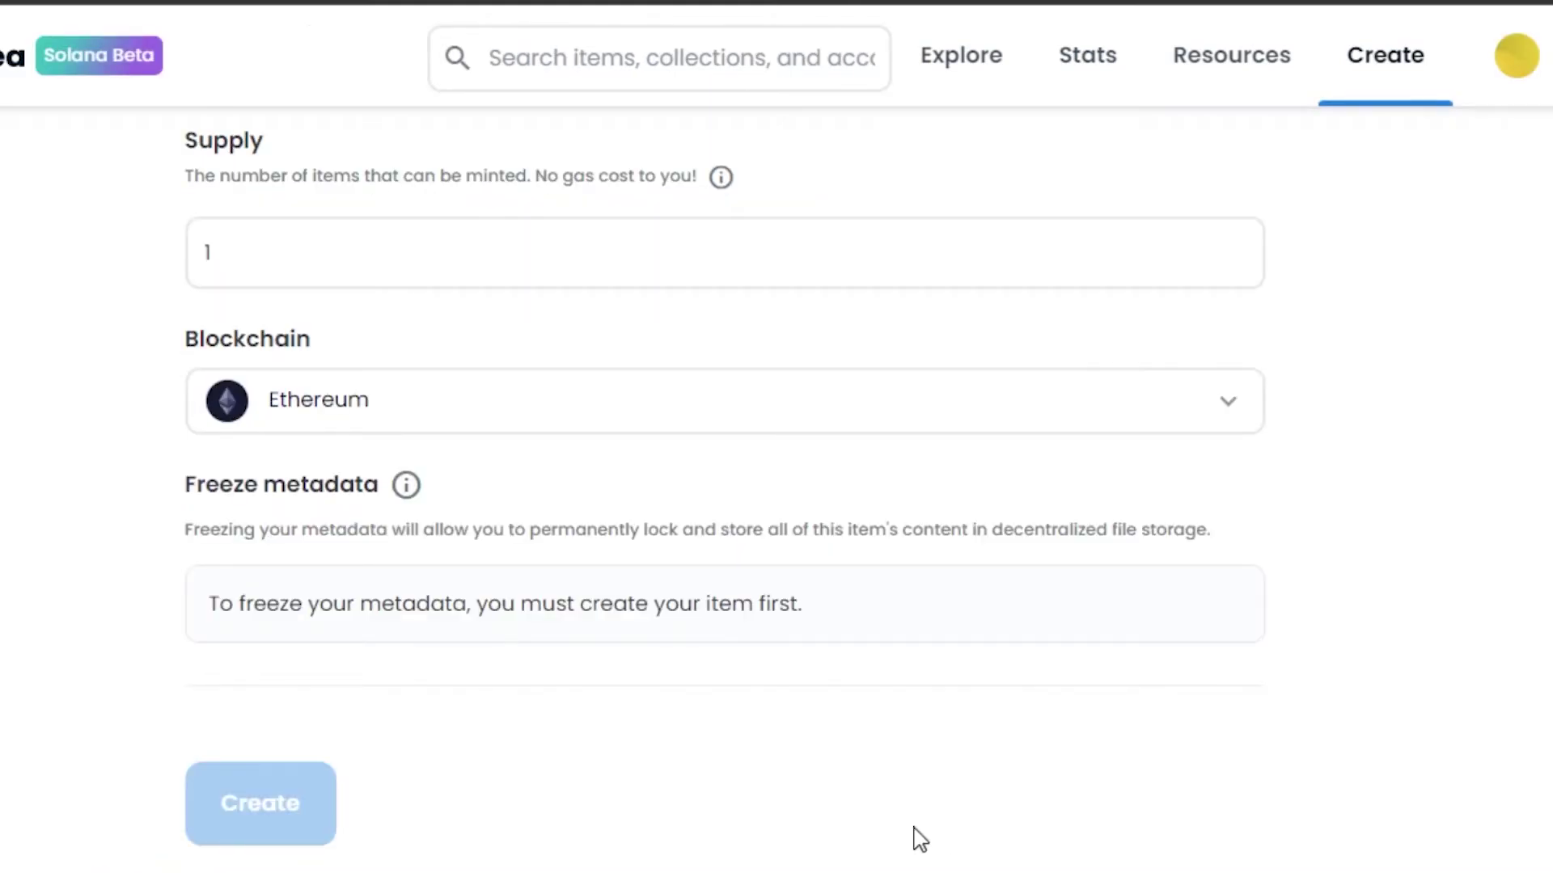
scroll(776, 485, up, 10)
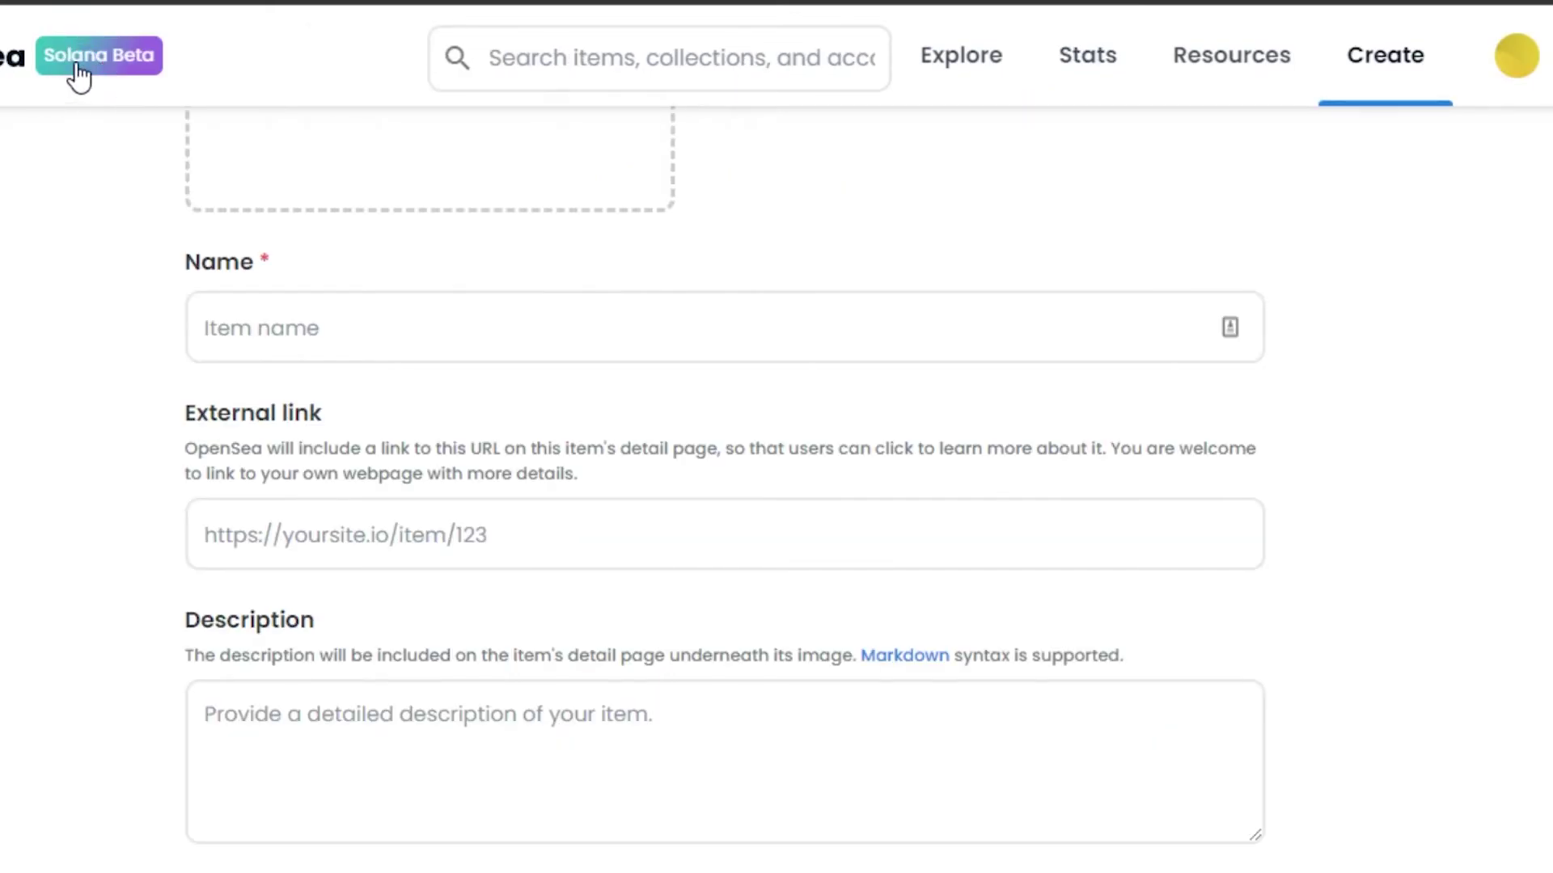
Go to the Solana collections page via the Solana Beta badge and scroll down to Degen Dojo
click(87, 59)
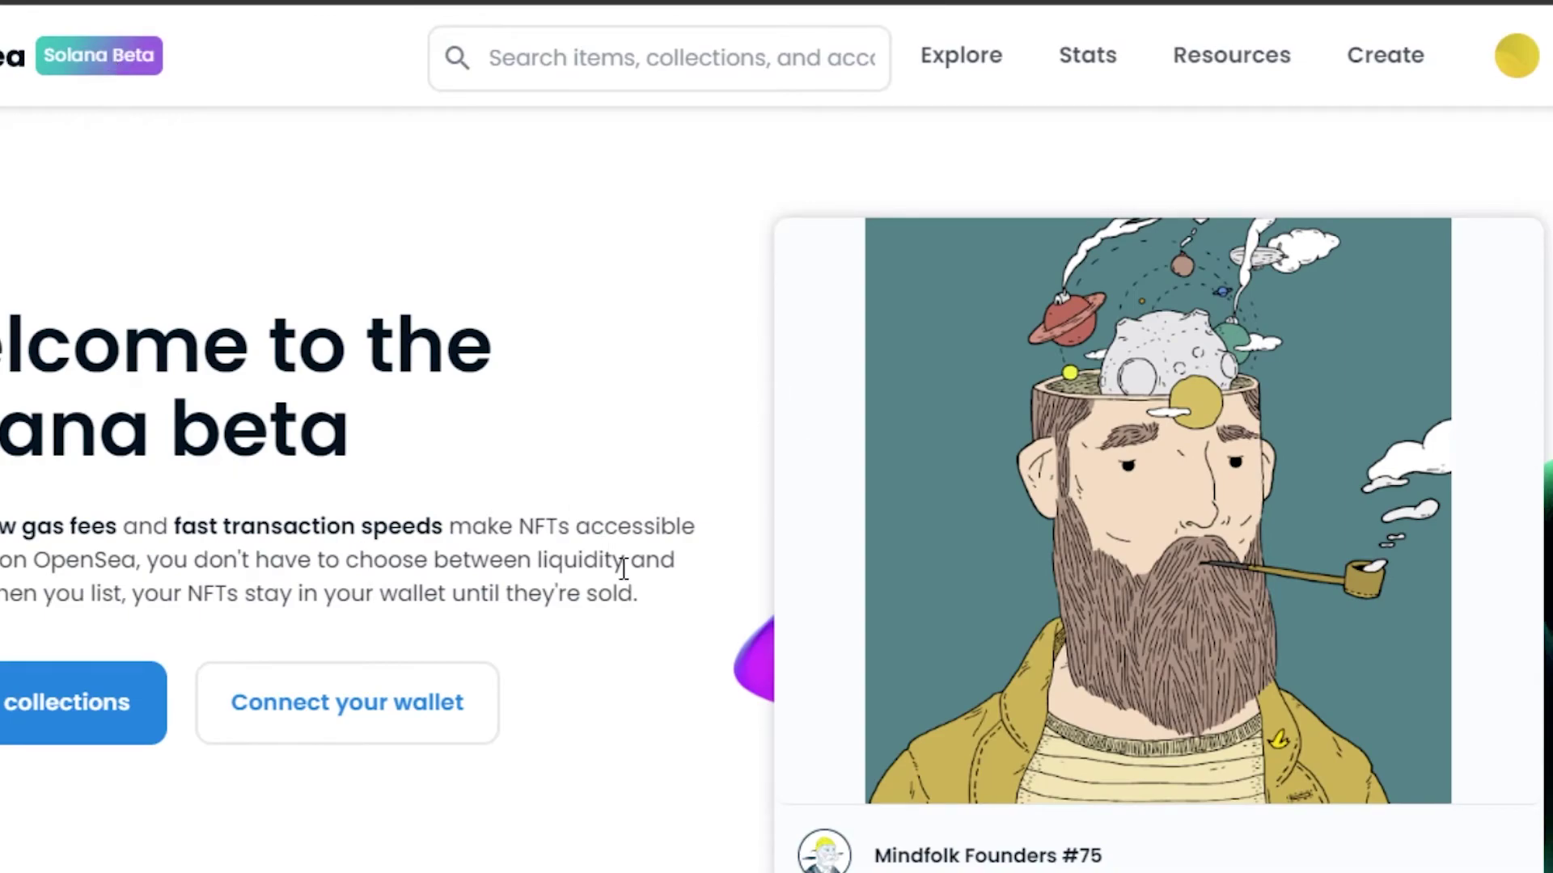
click(43, 734)
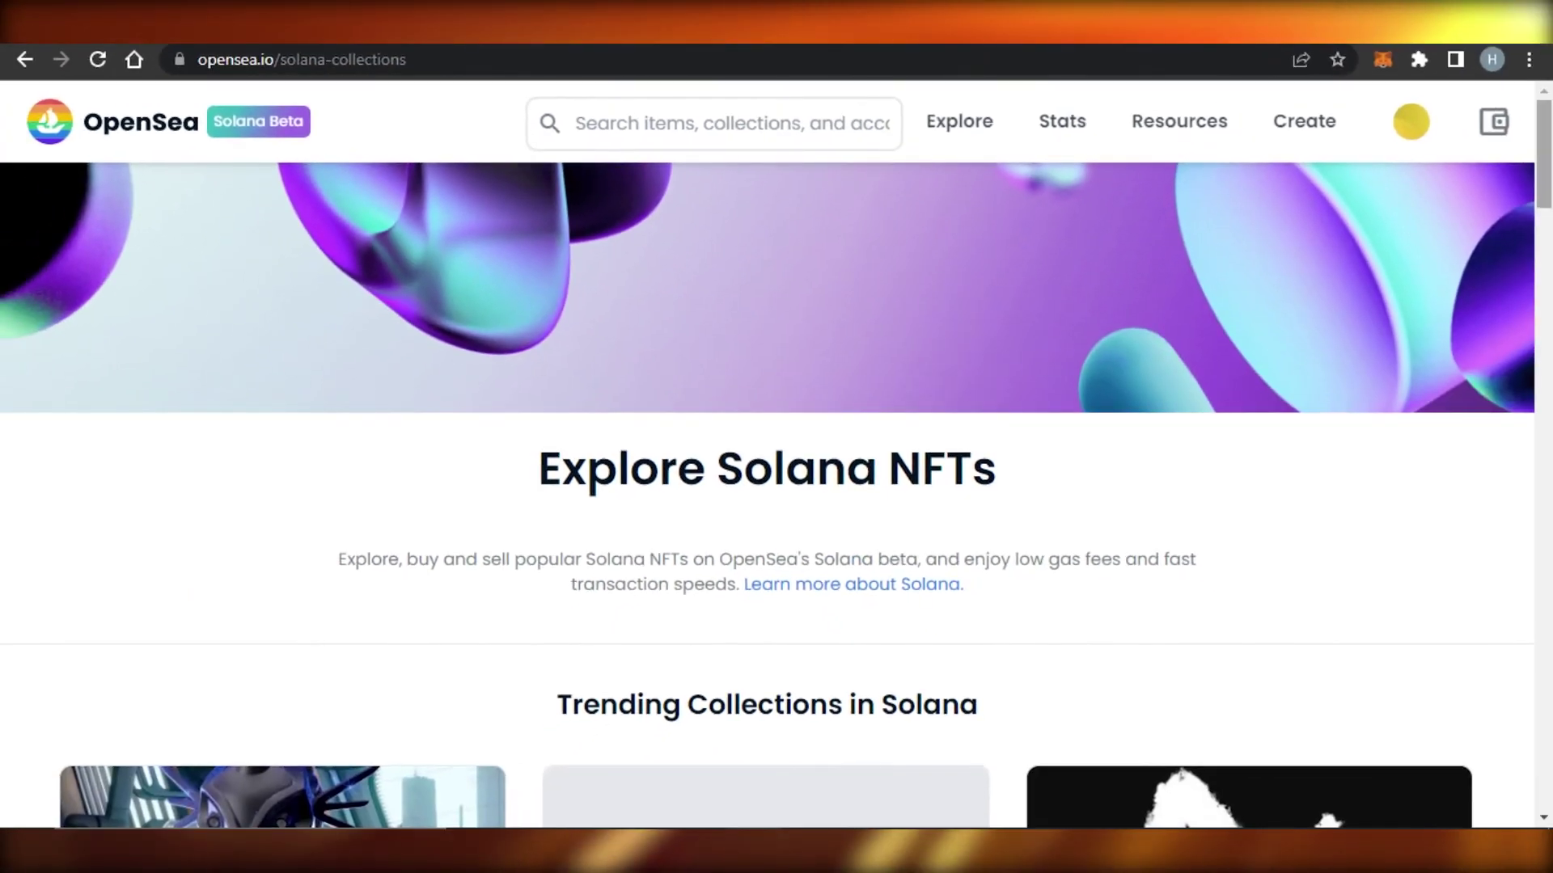
scroll(776, 485, down, 3)
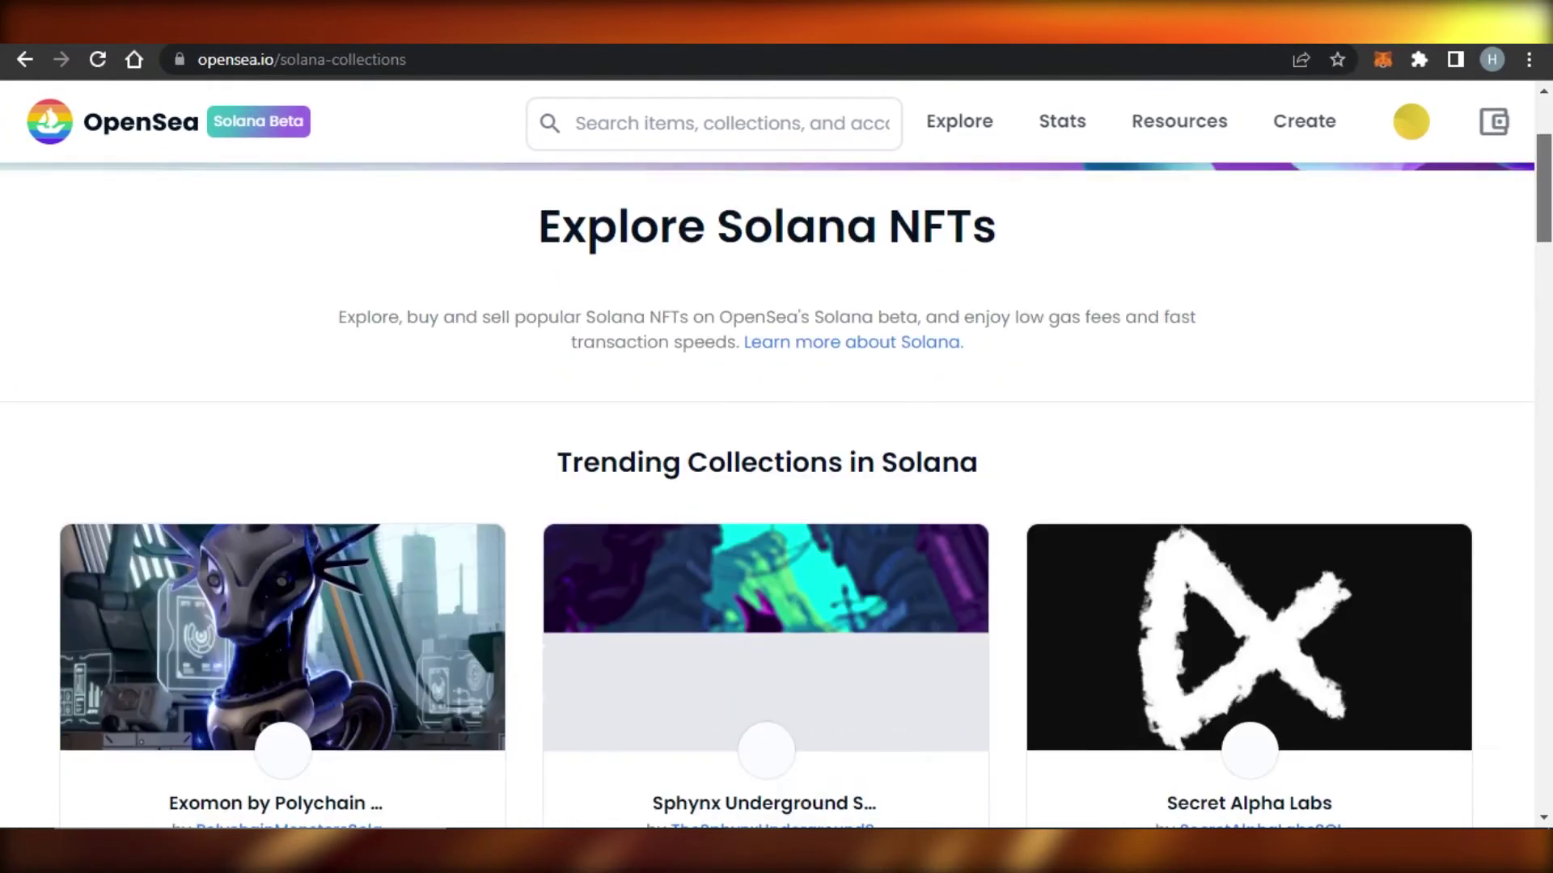
scroll(776, 485, down, 5)
scroll(777, 485, down, 2)
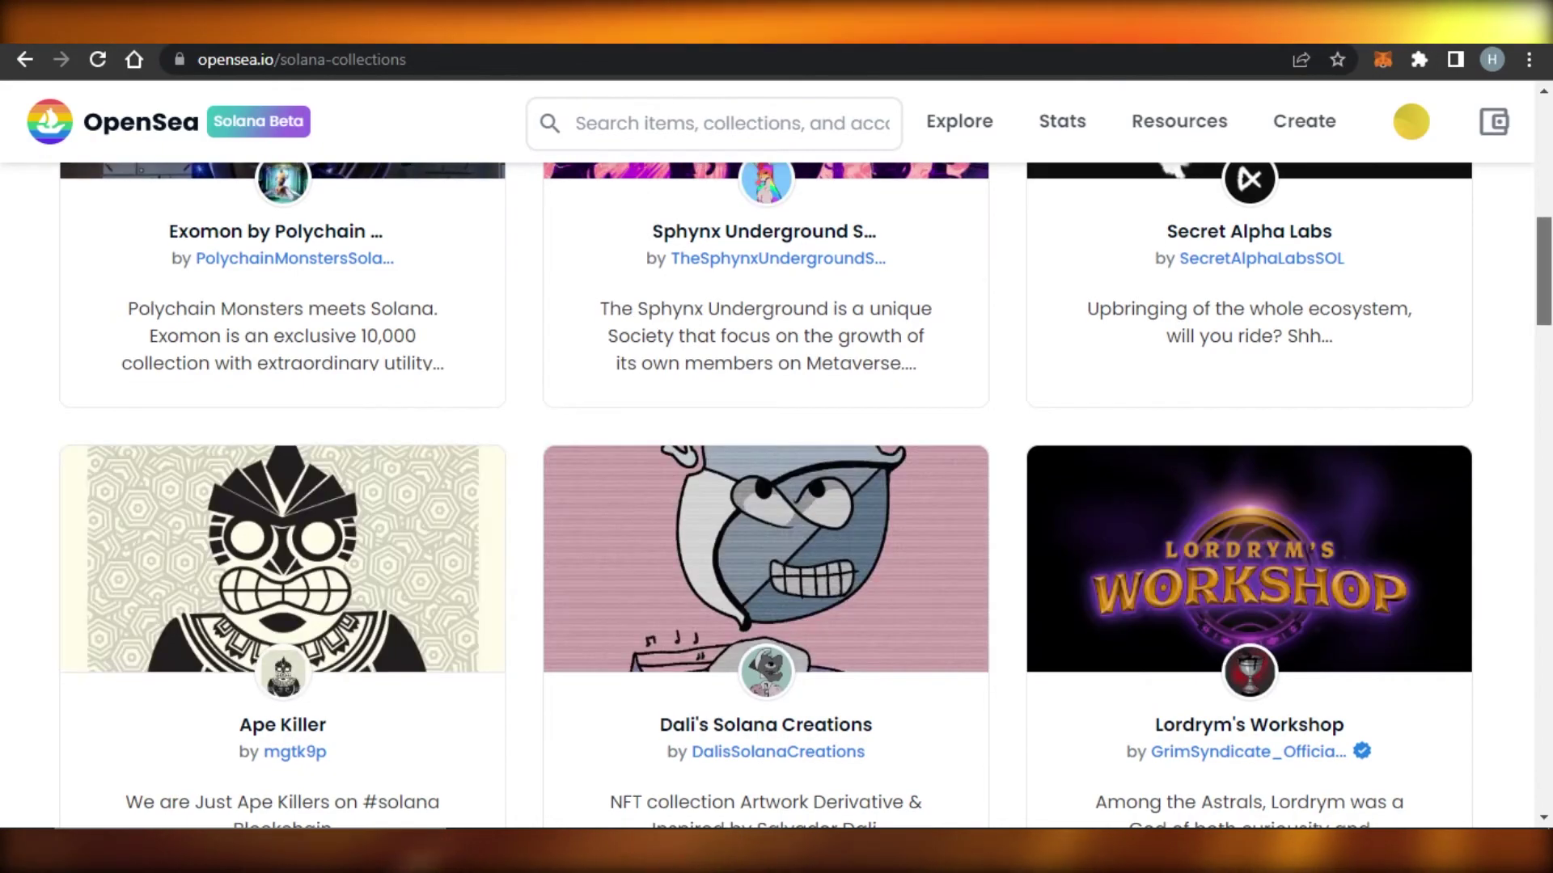
scroll(1550, 400, down, 8)
scroll(1550, 401, down, 10)
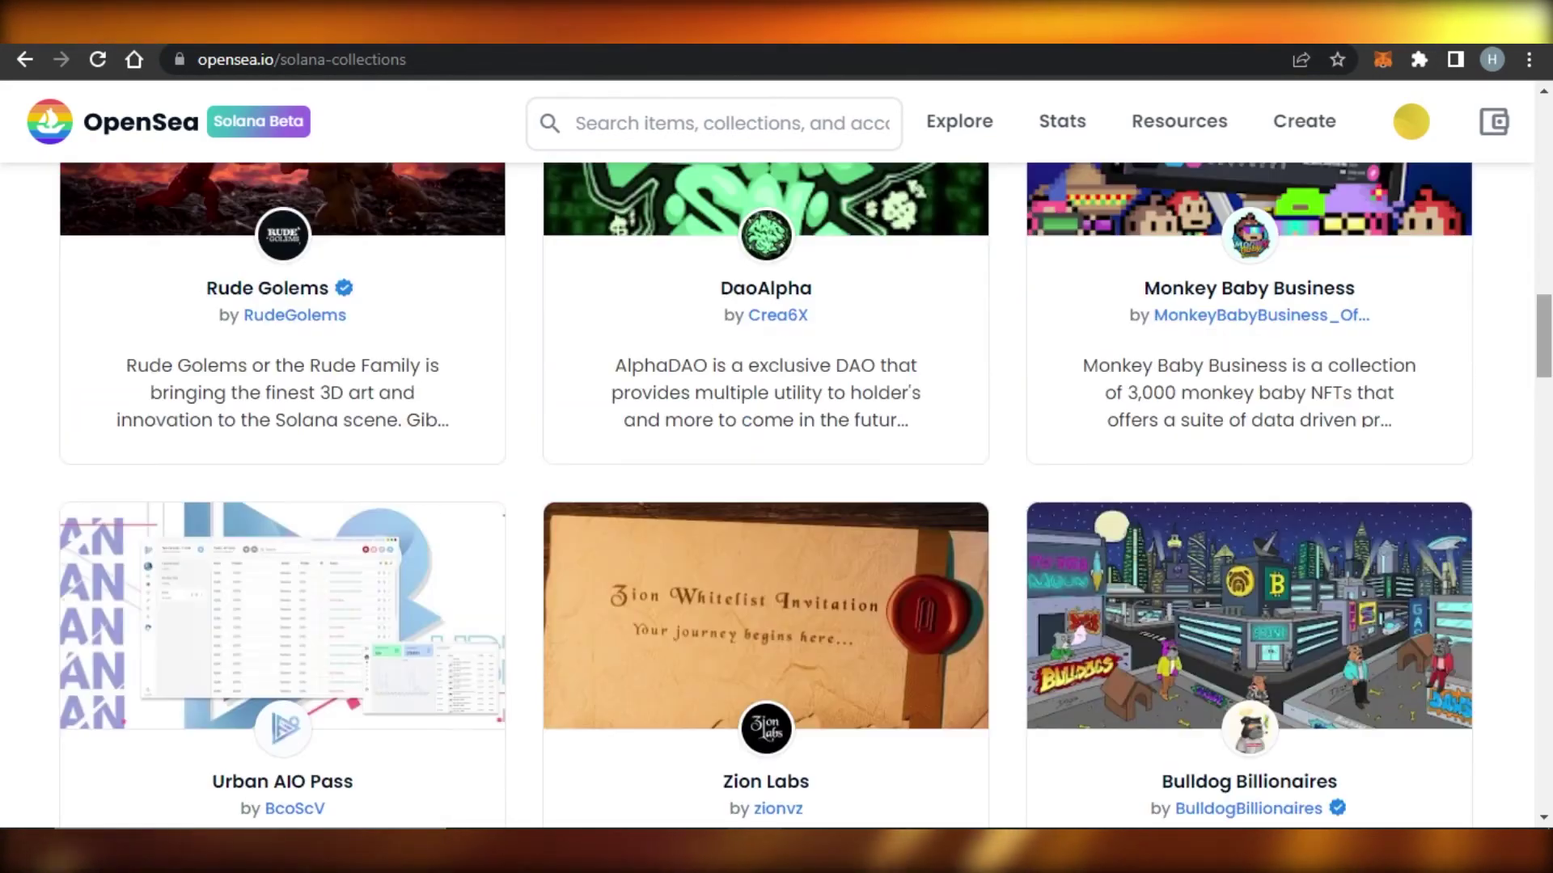
scroll(813, 378, down, 7)
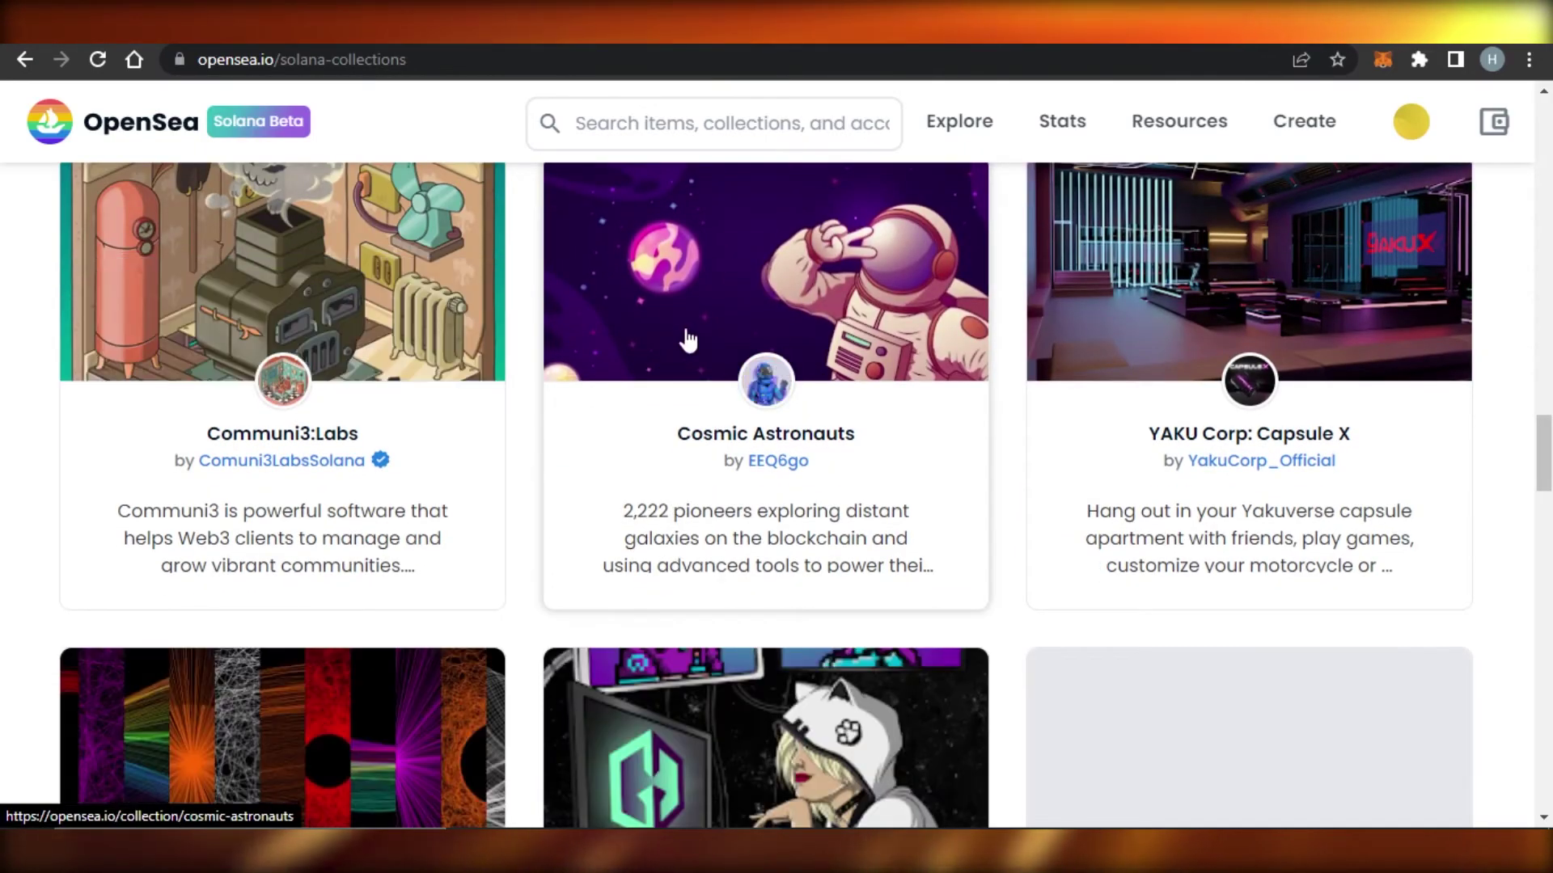
scroll(776, 485, down, 6)
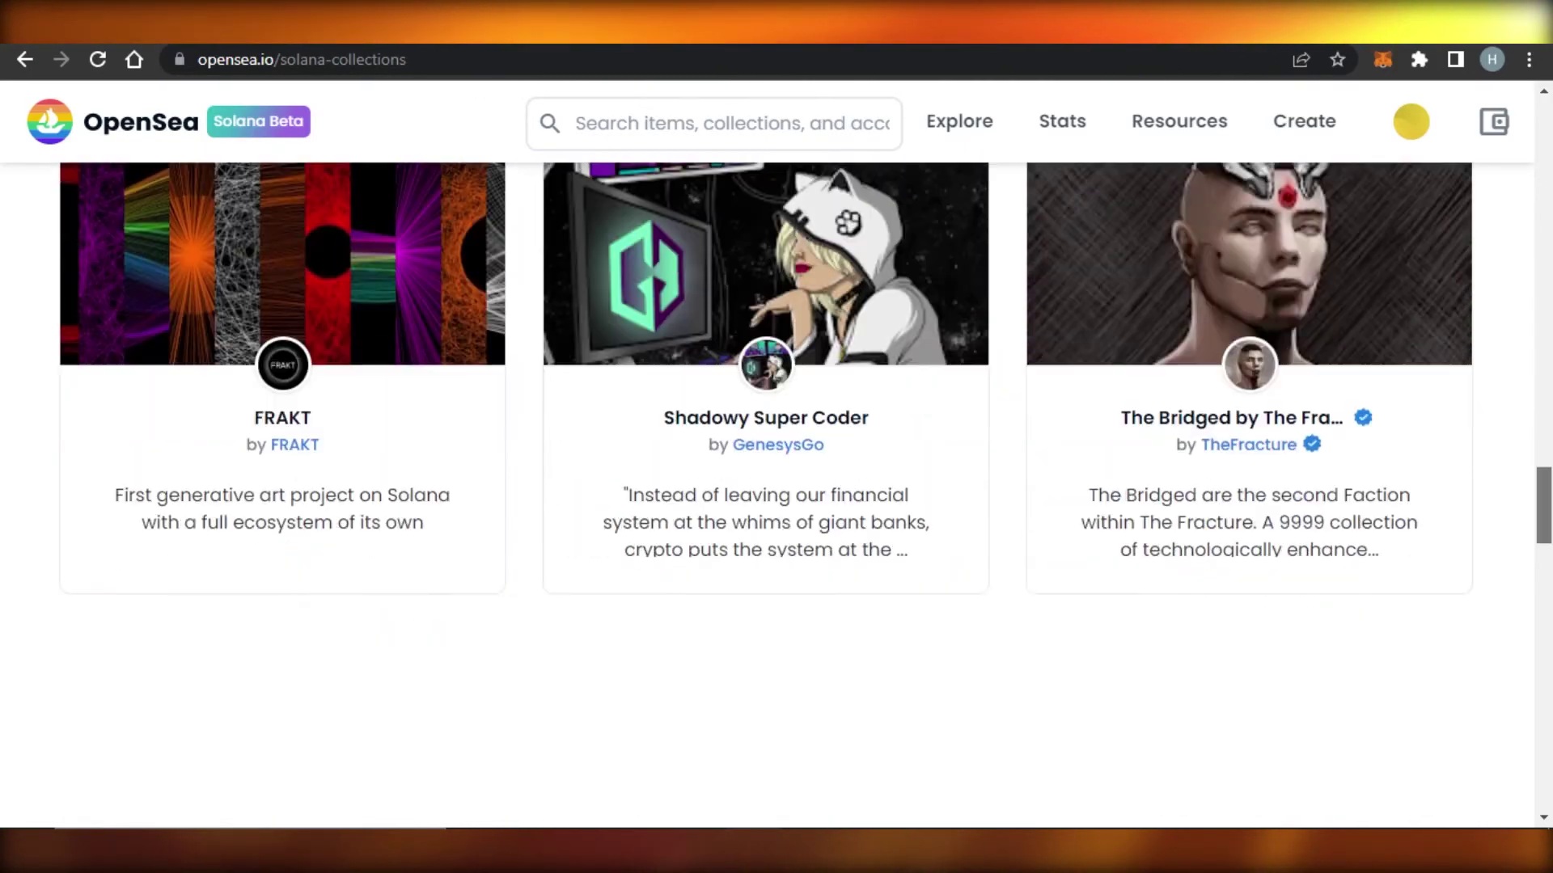
scroll(776, 485, up, 6)
scroll(777, 485, down, 1)
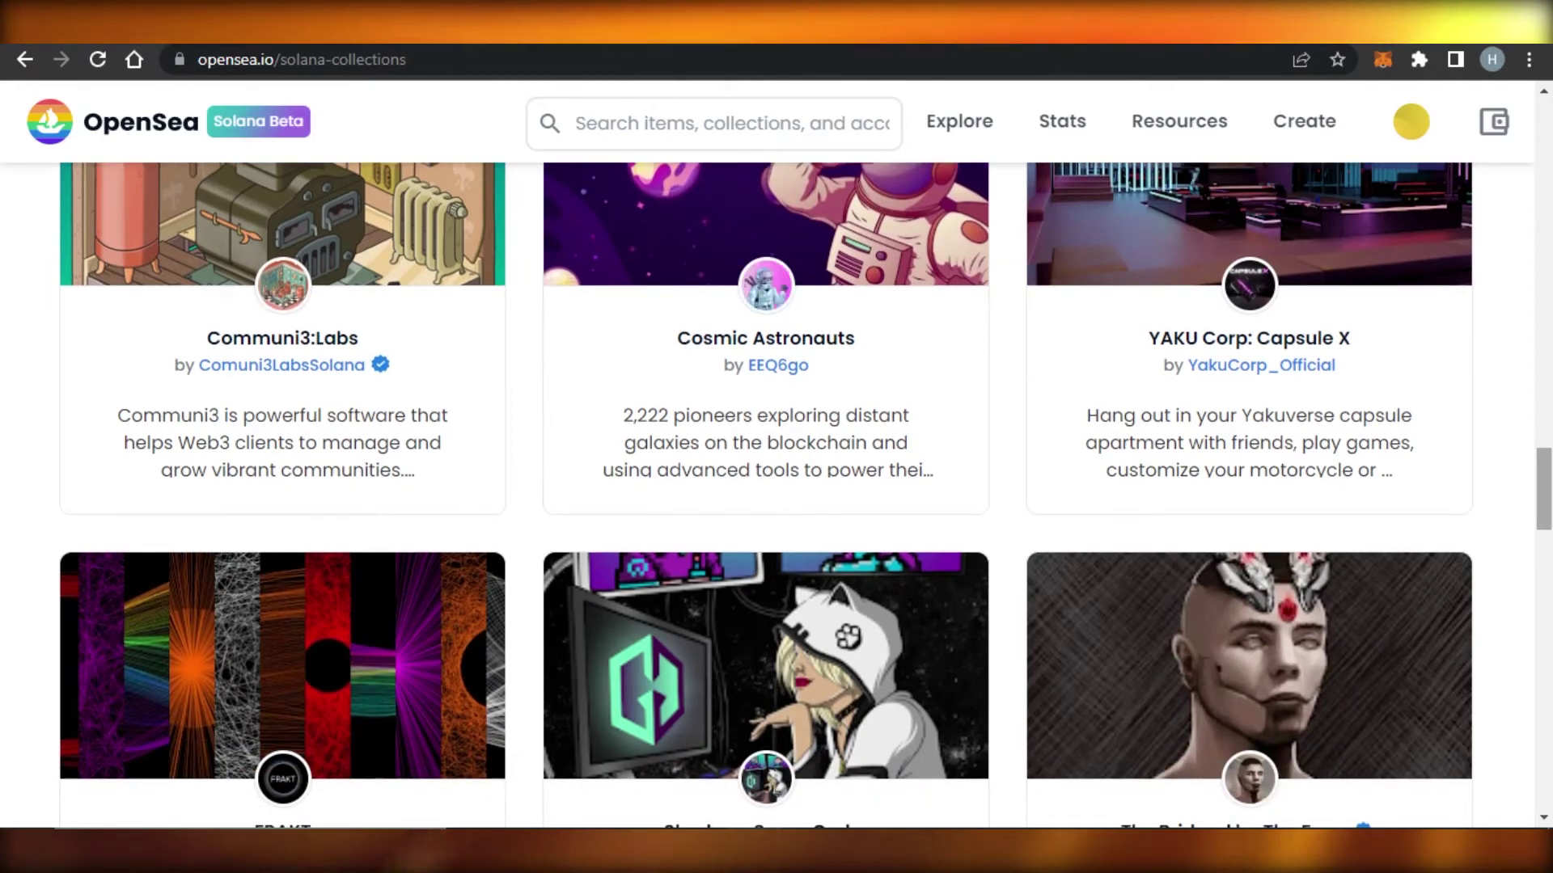
scroll(1154, 534, down, 8)
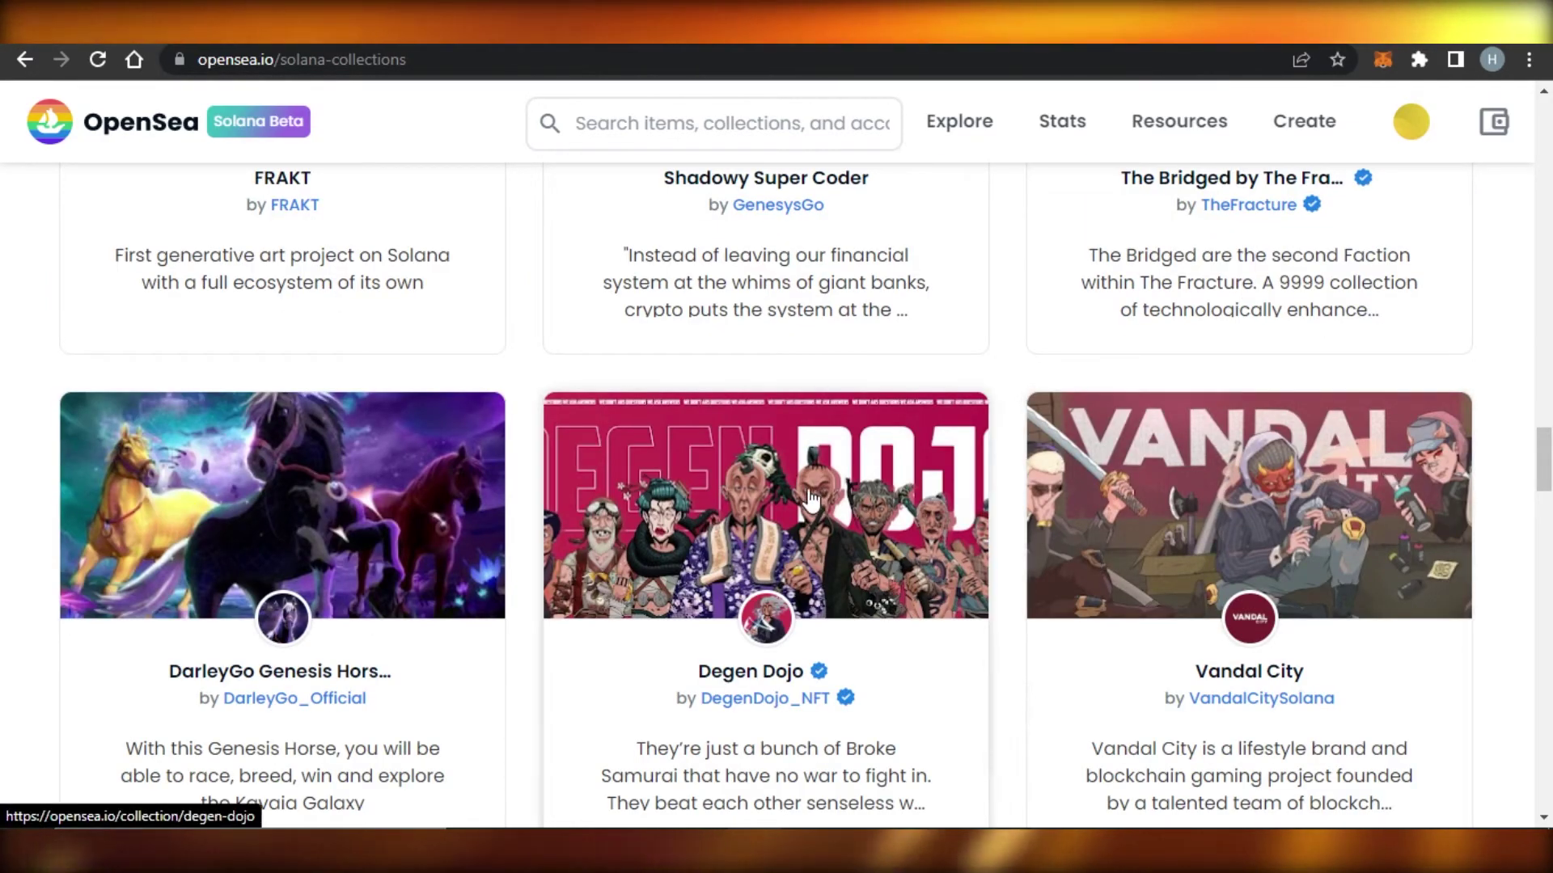
Open Degen Dojo and review the DOJO DEGEN #622 listing priced at 20 SOL
click(697, 483)
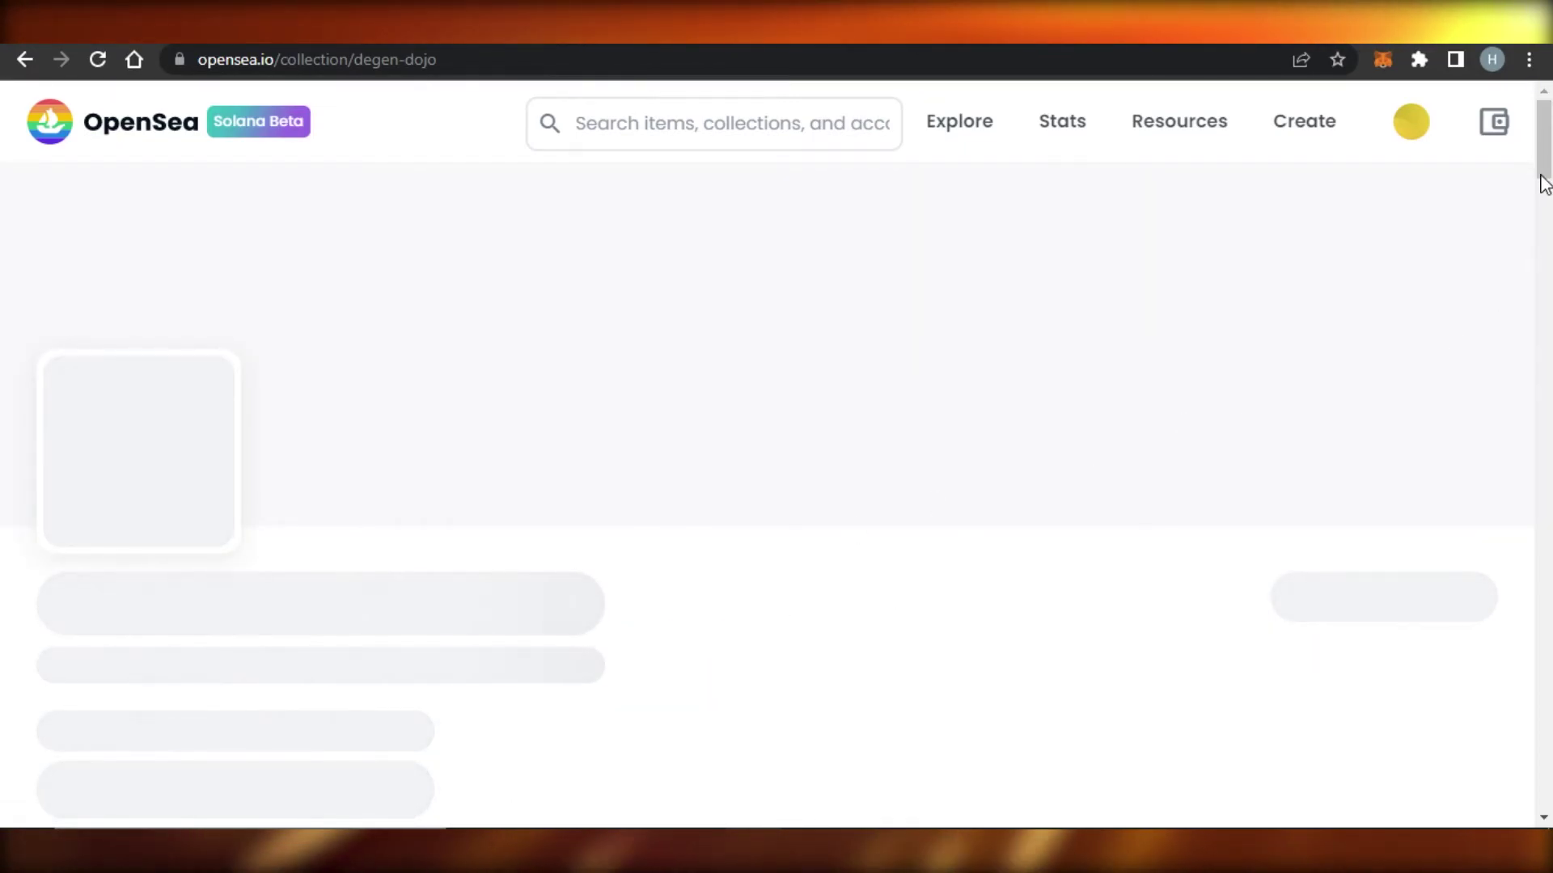
scroll(448, 495, down, 5)
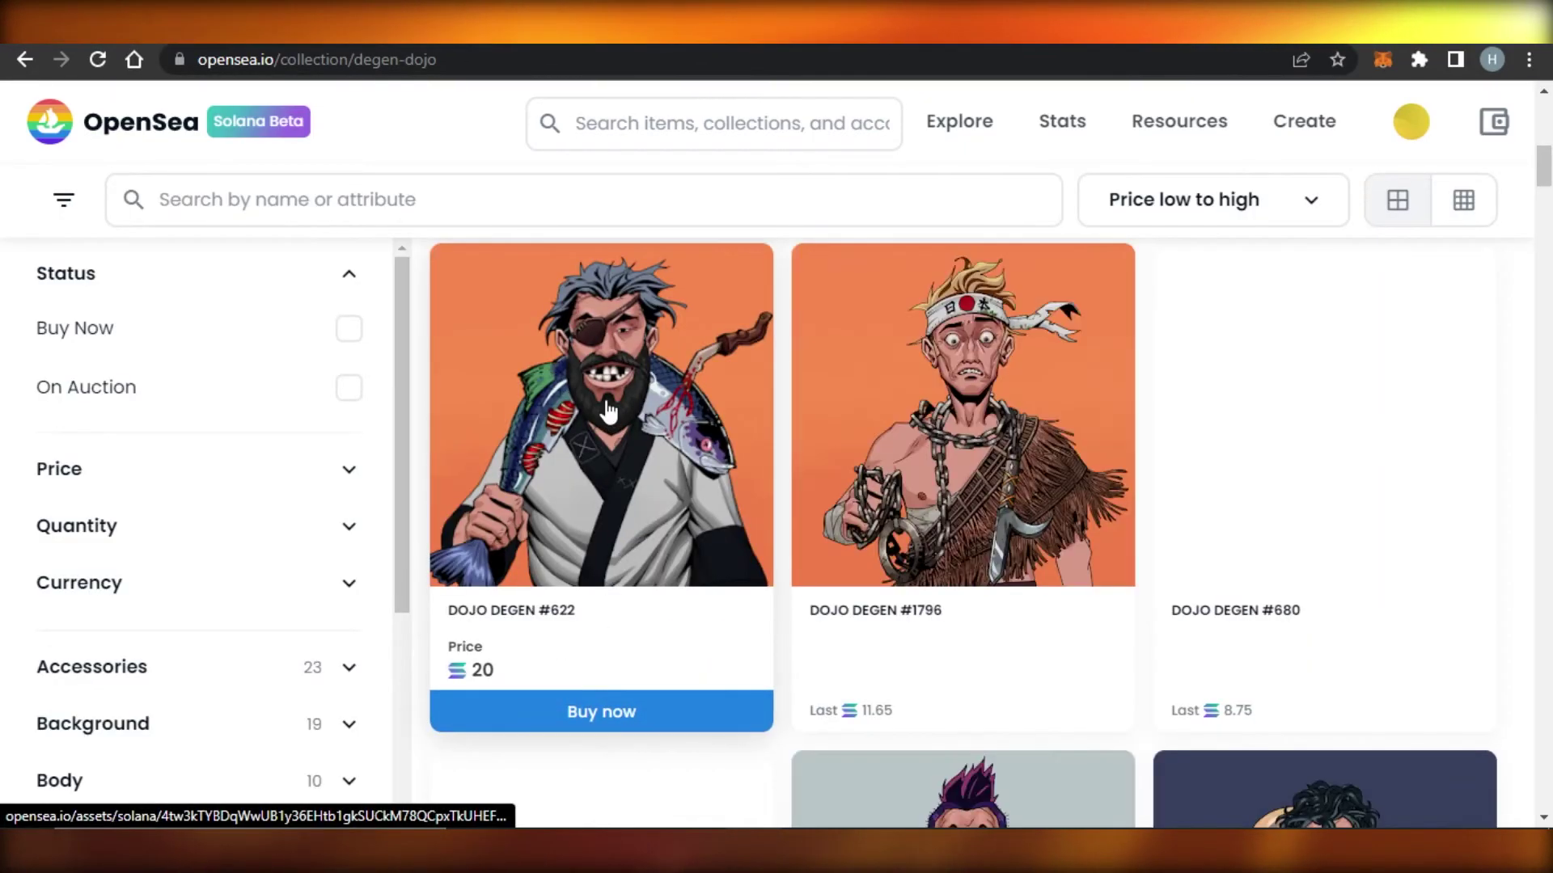
click(608, 412)
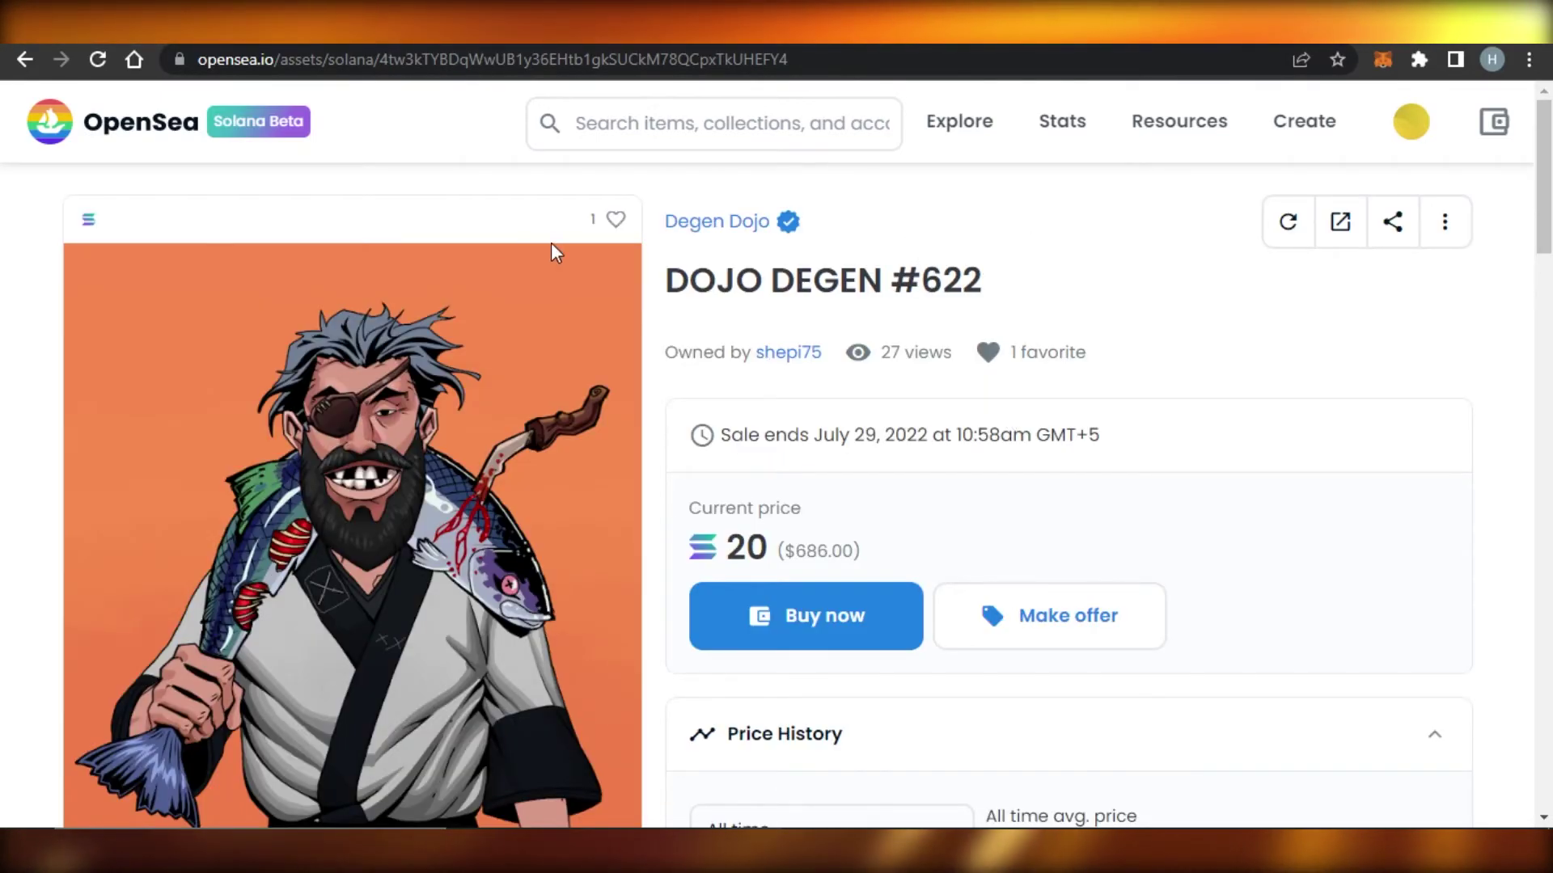
mouse_move(93, 229)
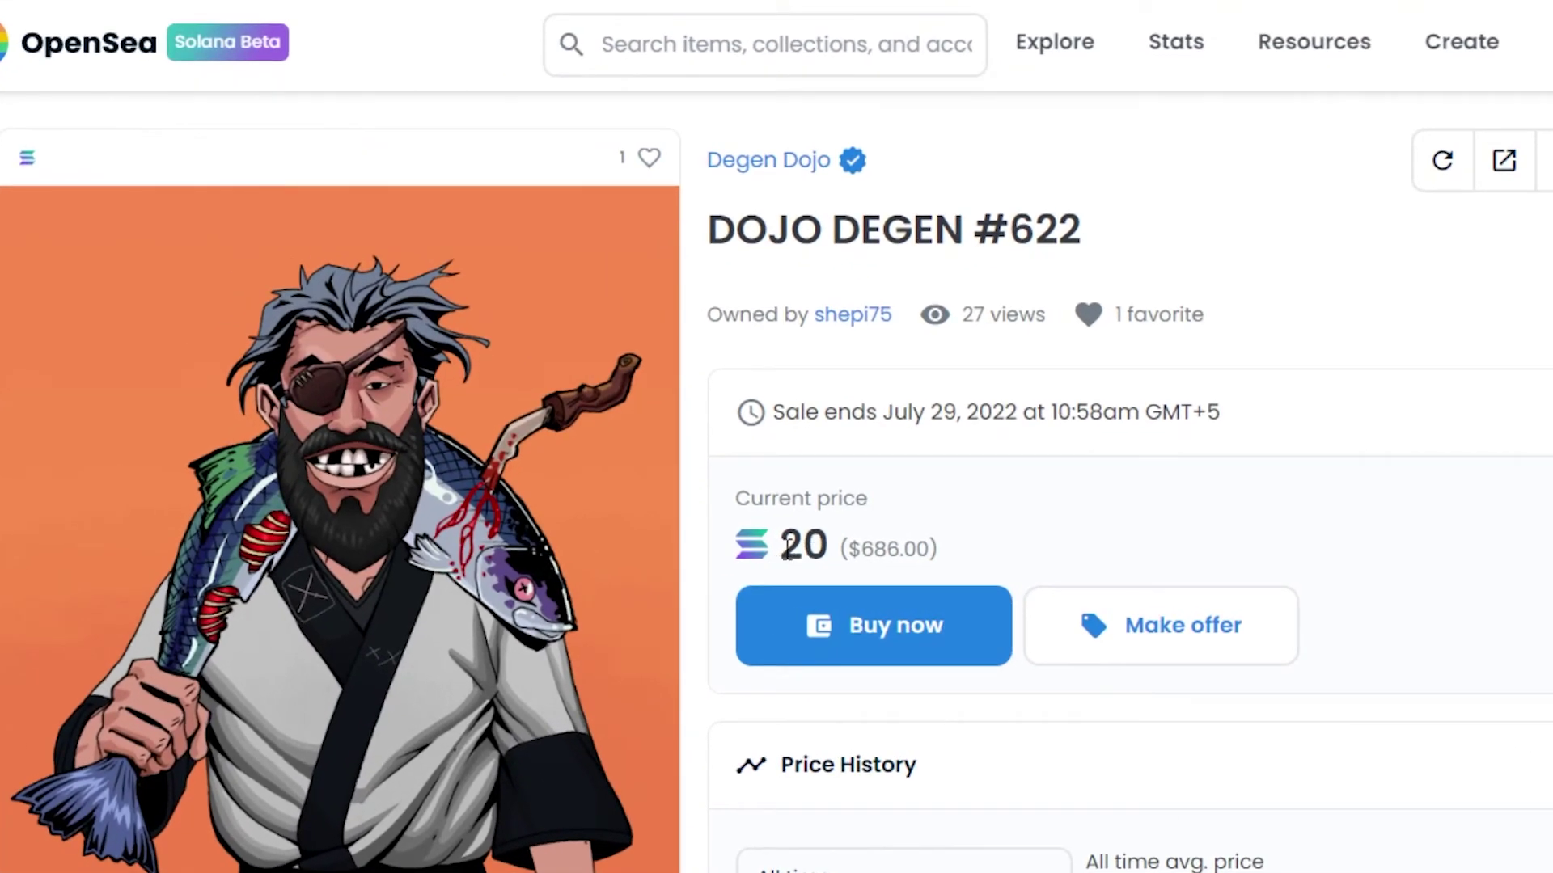
click(1039, 545)
scroll(776, 485, down, 10)
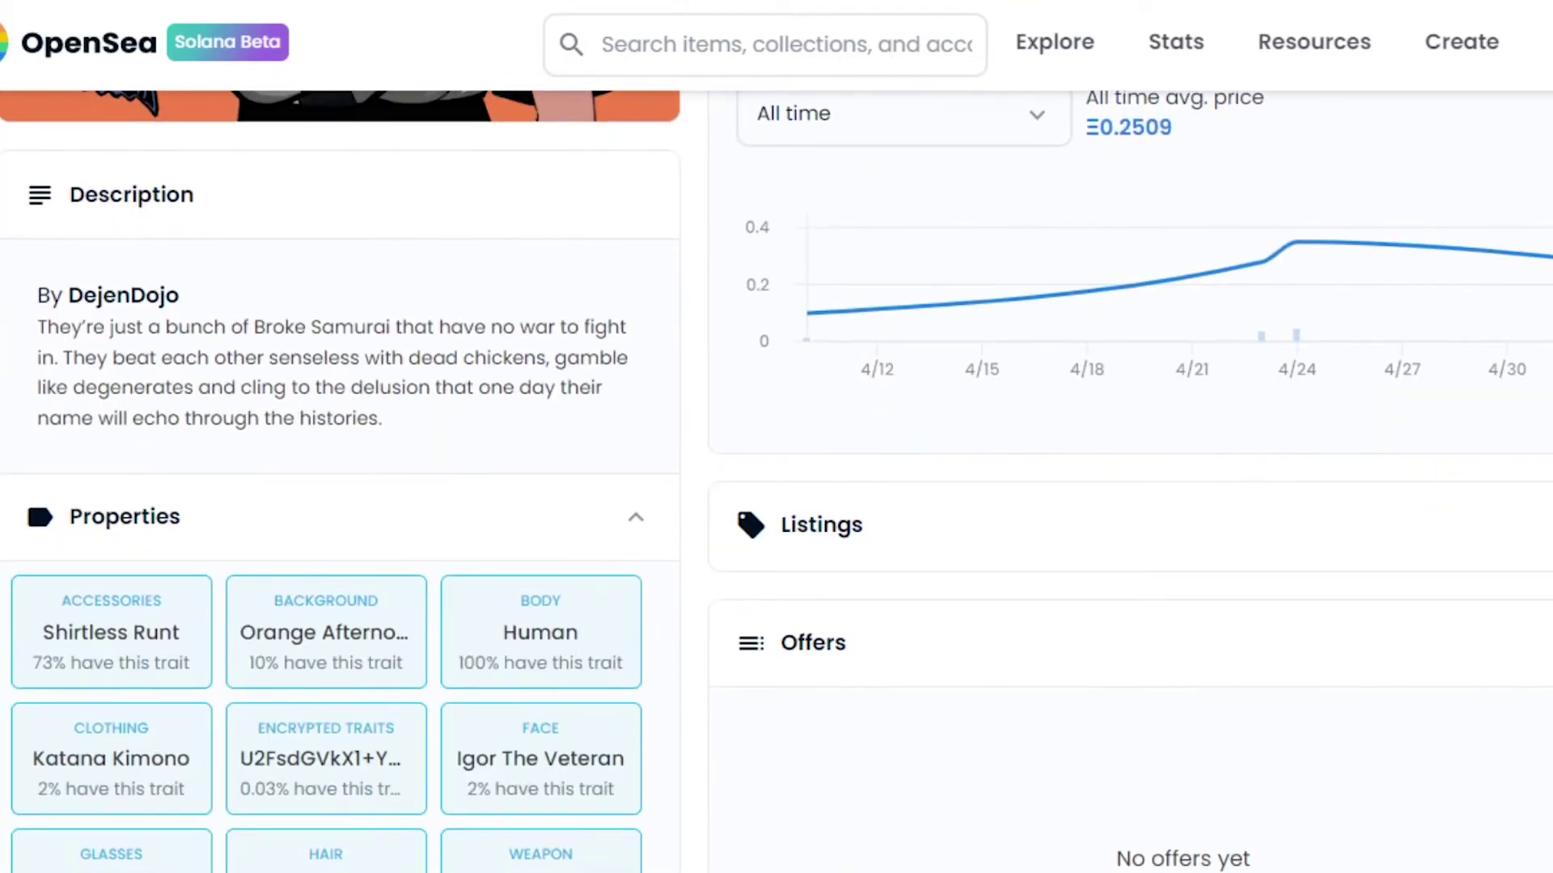
scroll(776, 486, down, 6)
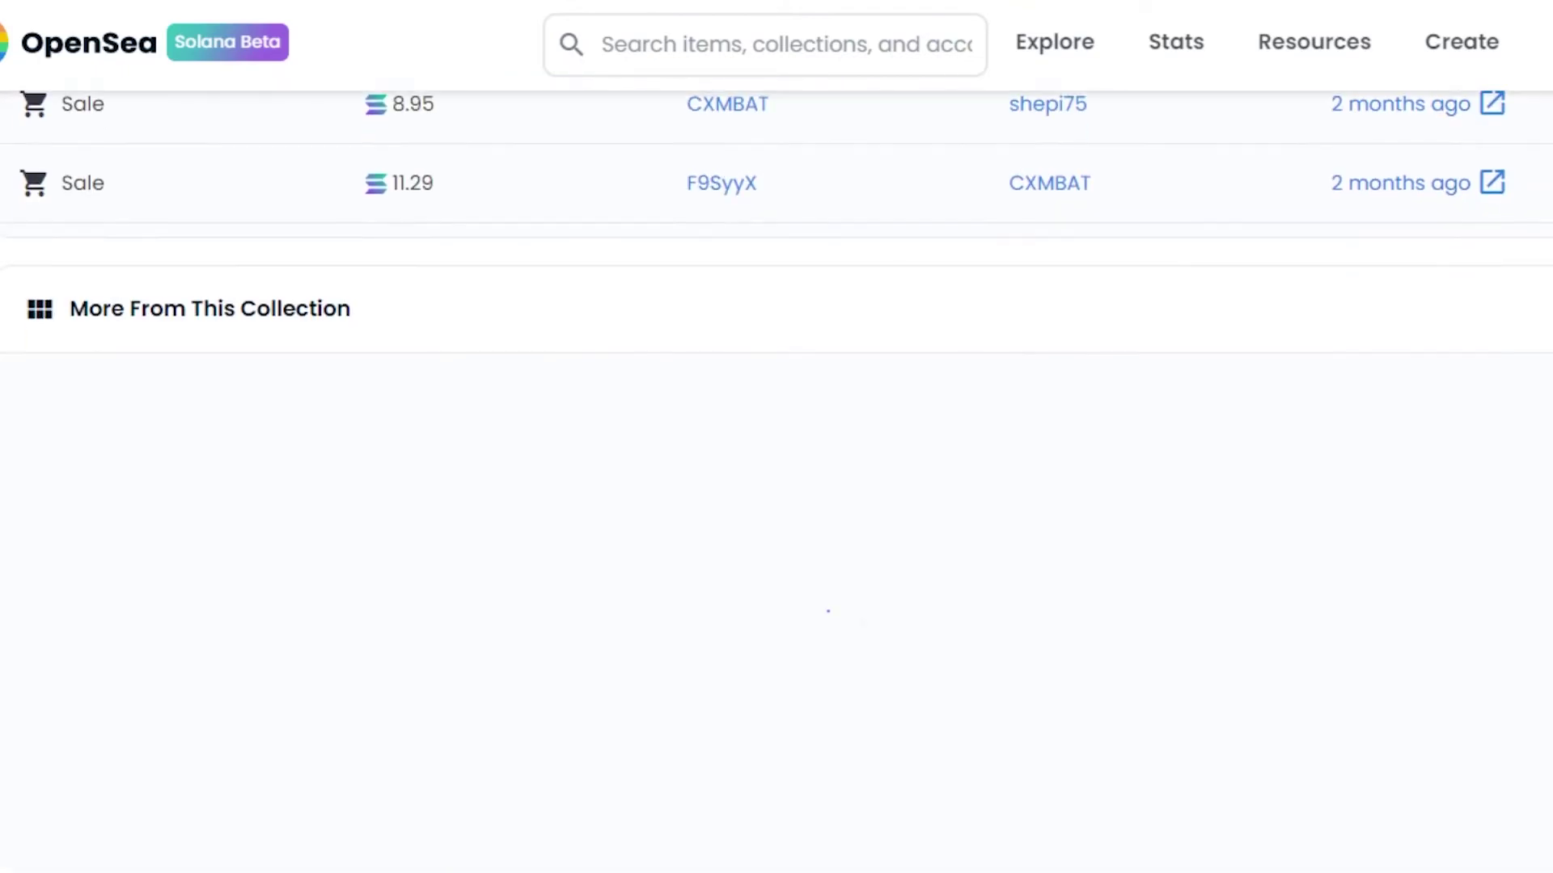
scroll(776, 486, up, 20)
scroll(776, 485, down, 8)
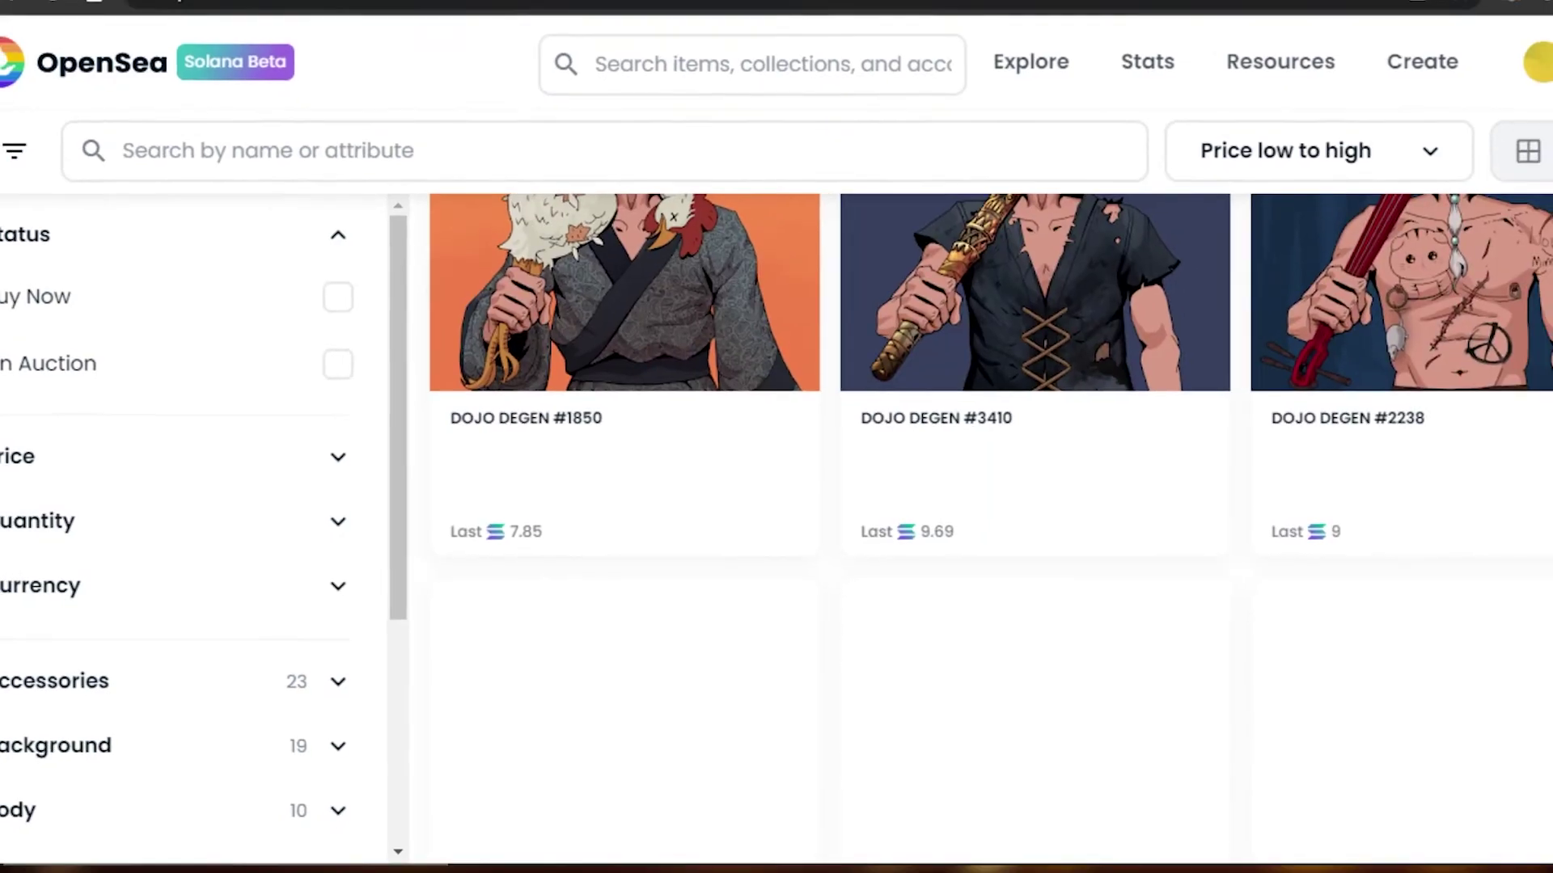
Return to the Explore Solana NFTs page and scroll back to the Trending Collections heading
click(24, 57)
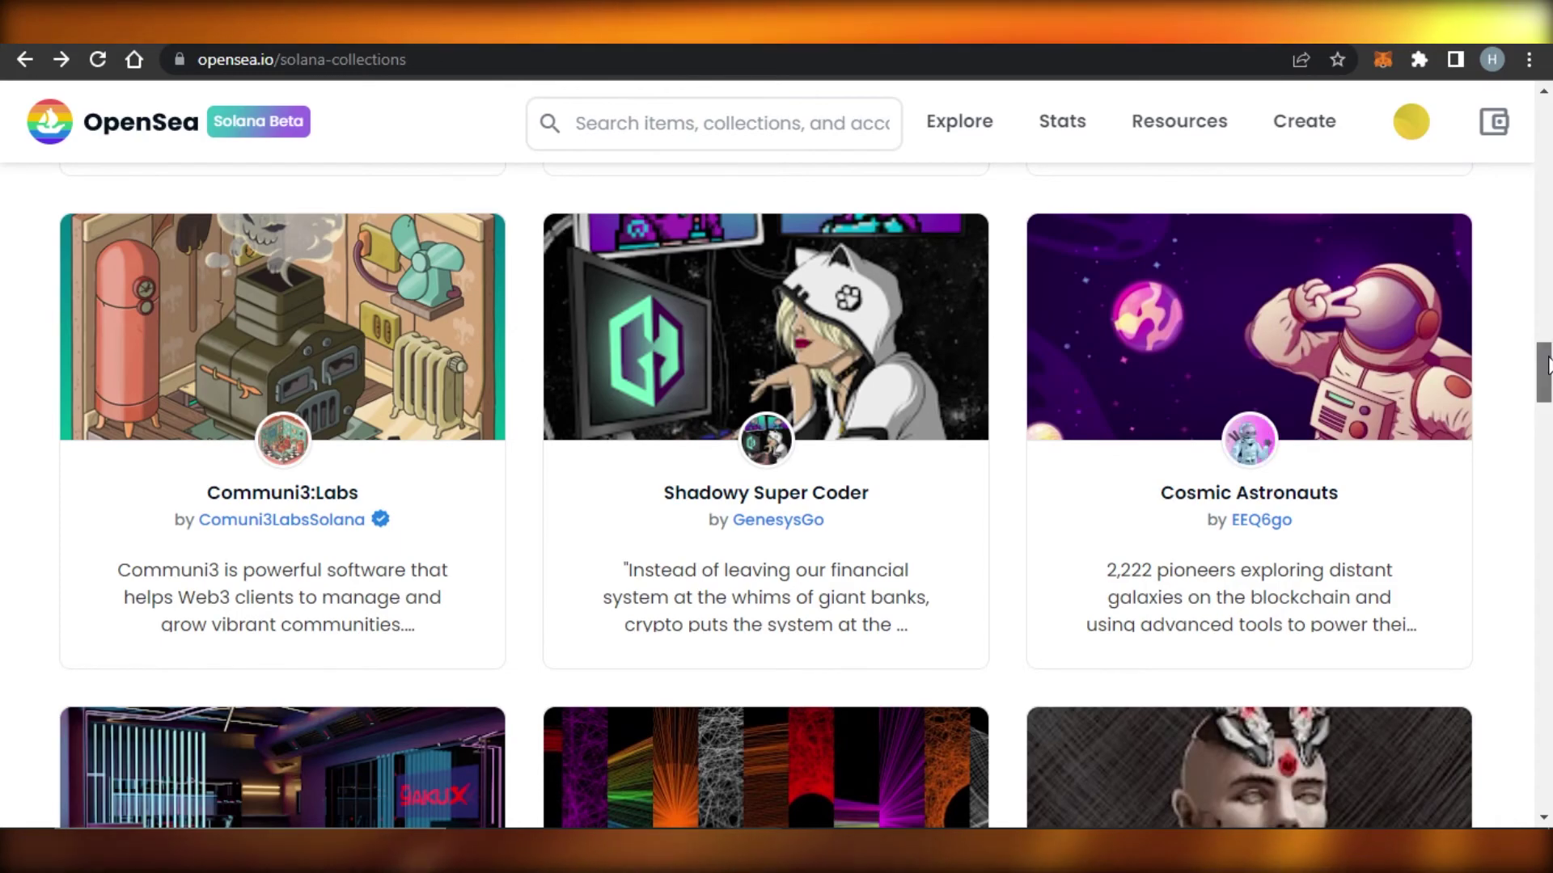
drag(1549, 368, 1546, 125)
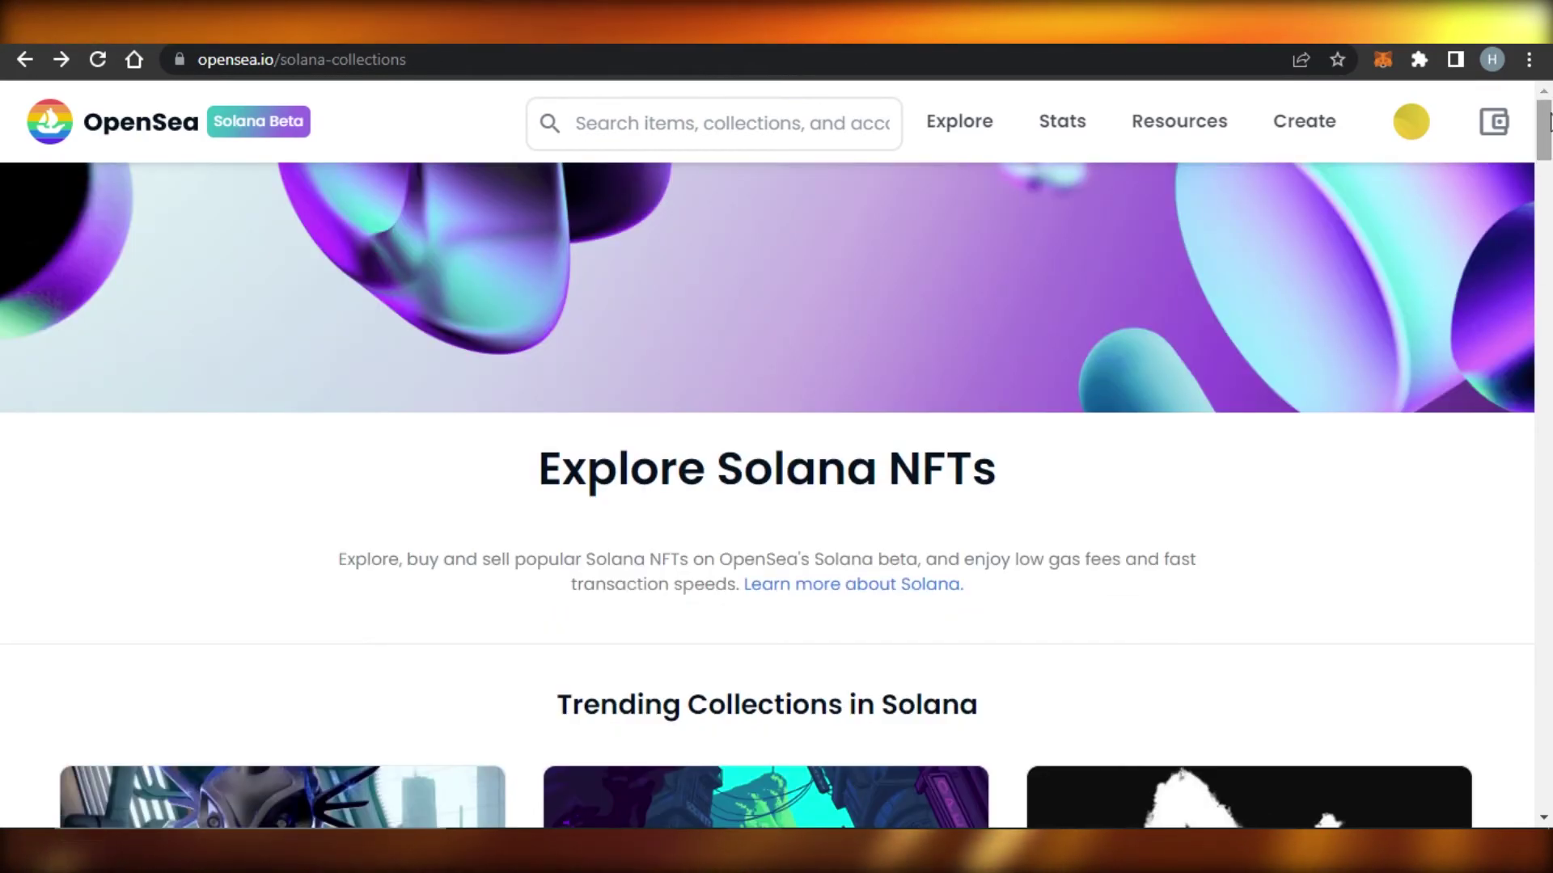